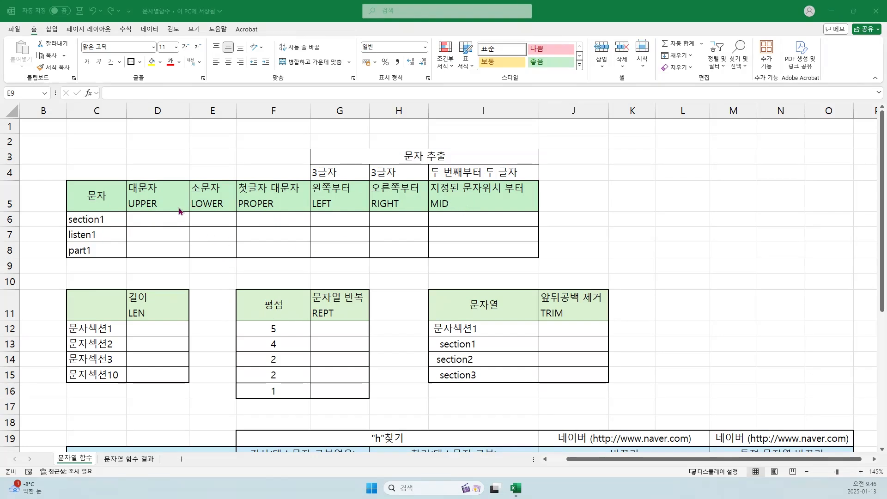
Step: Enter an UPPER formula in D6 that converts the text in C6 to uppercase
click(161, 220)
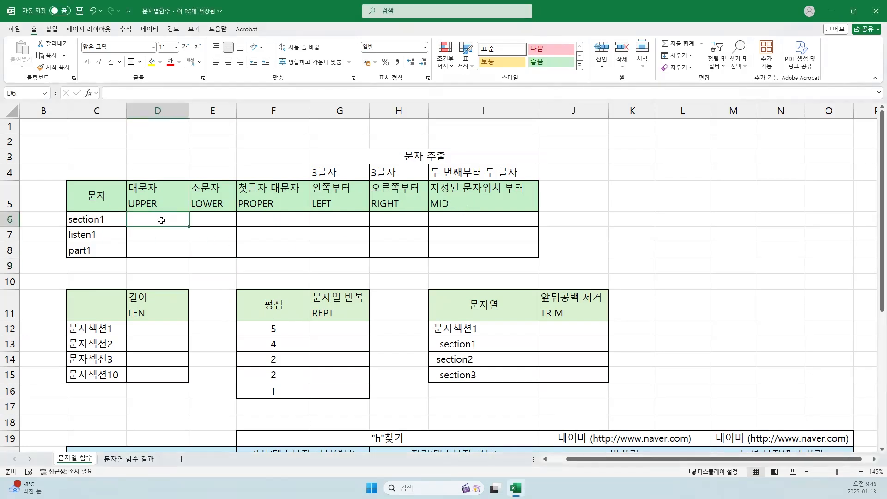
text(=)
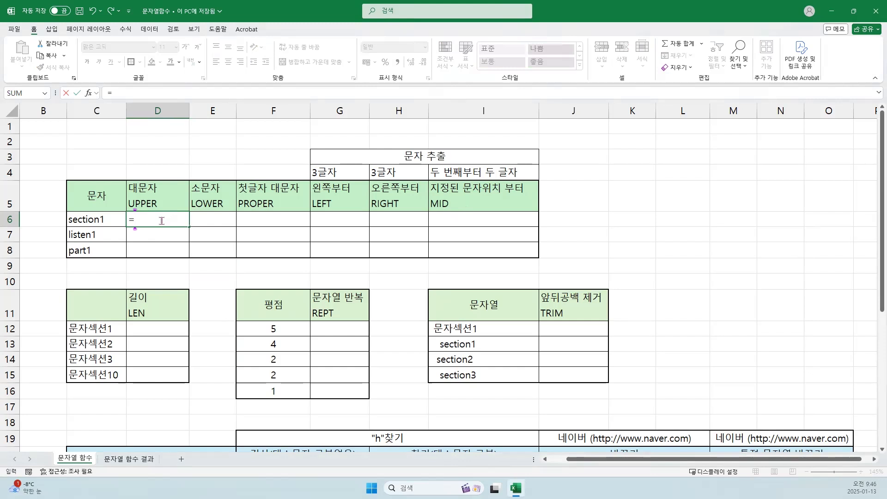
text(UPPER)
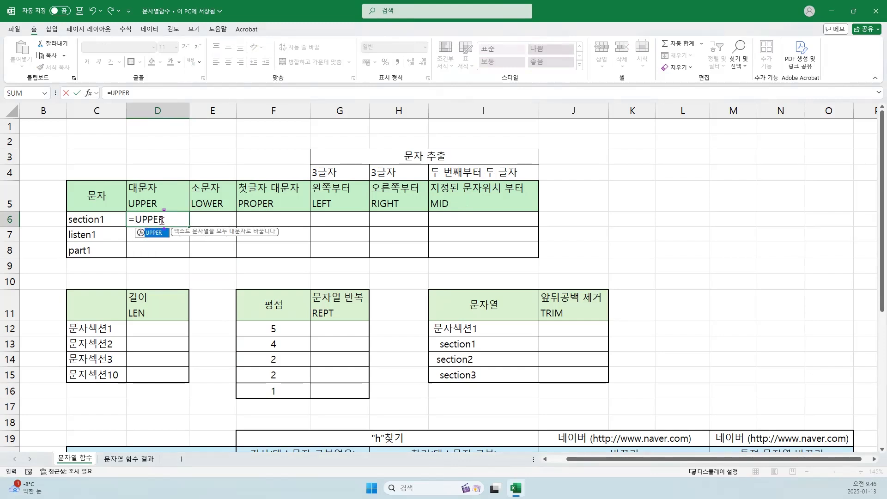
text(()
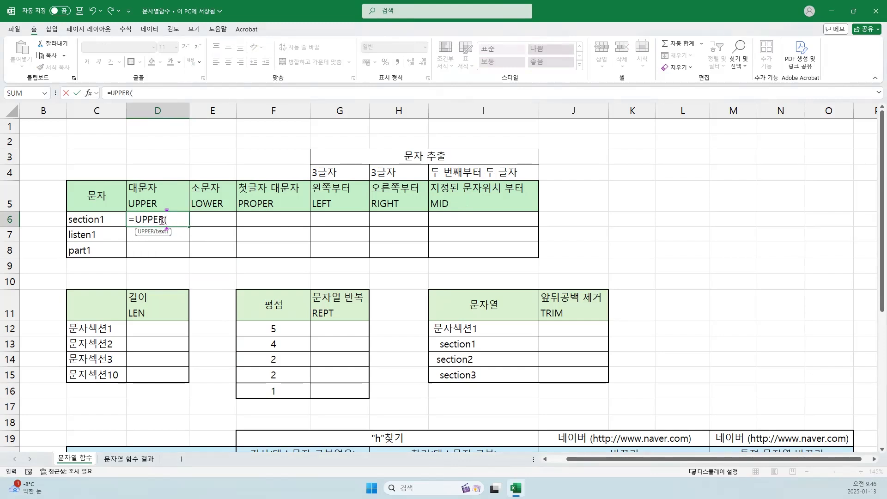
click(94, 216)
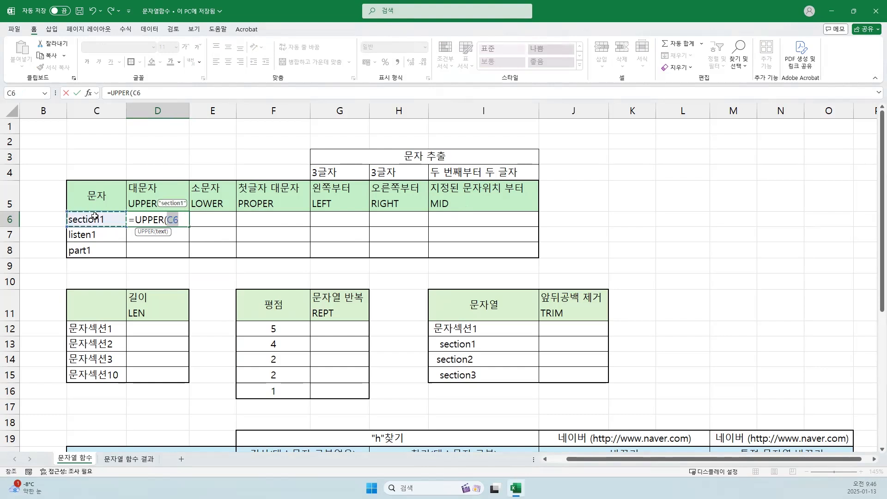
key(Return)
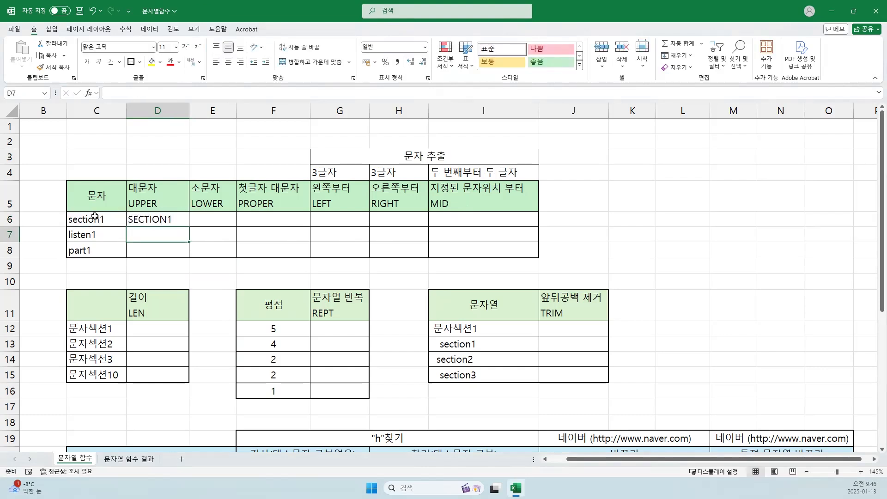
Step: Enter a LOWER formula in E6 that references the text in C6
click(213, 216)
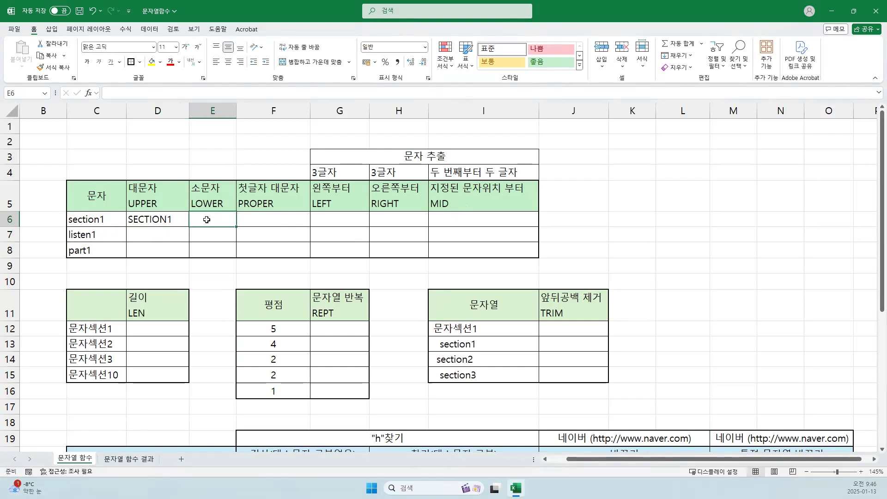
text(=LOWER)
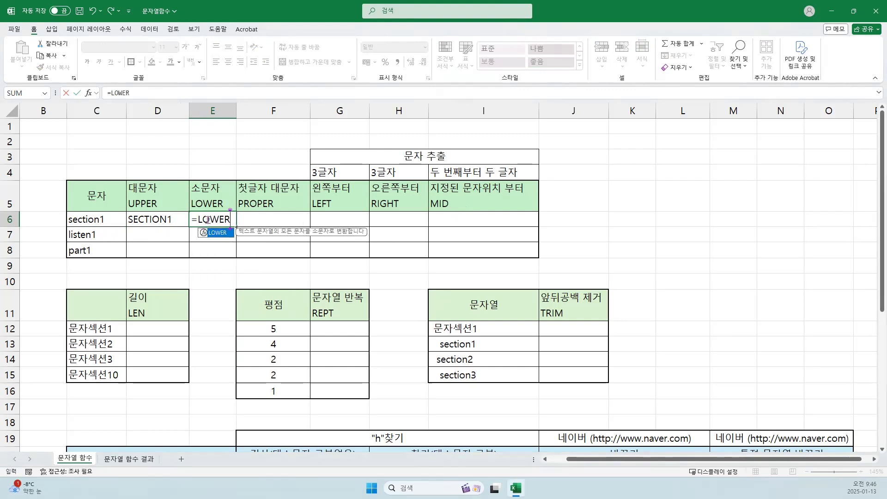
text(()
click(91, 220)
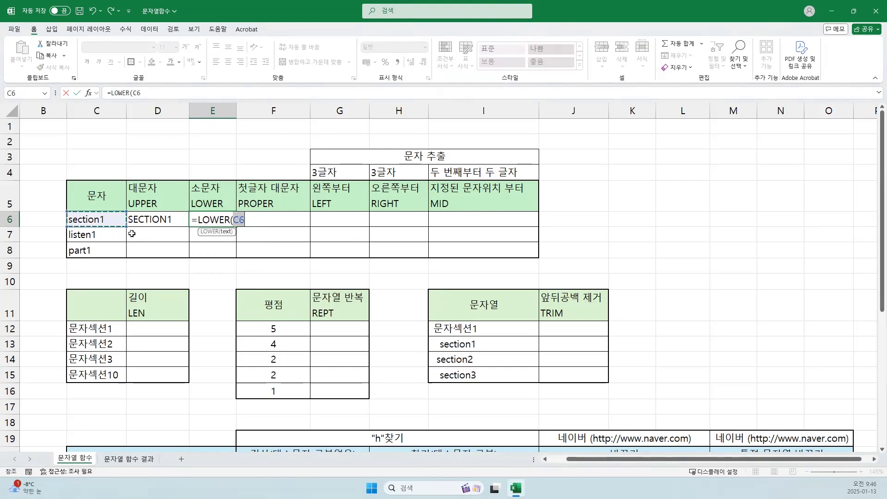
key(Return)
Step: Change the Text argument of the LOWER function in E6 to D6
click(227, 222)
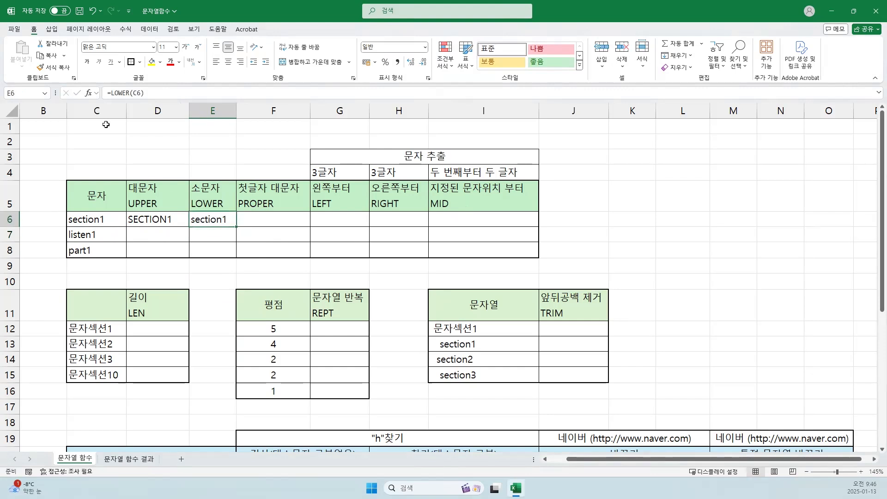
click(87, 93)
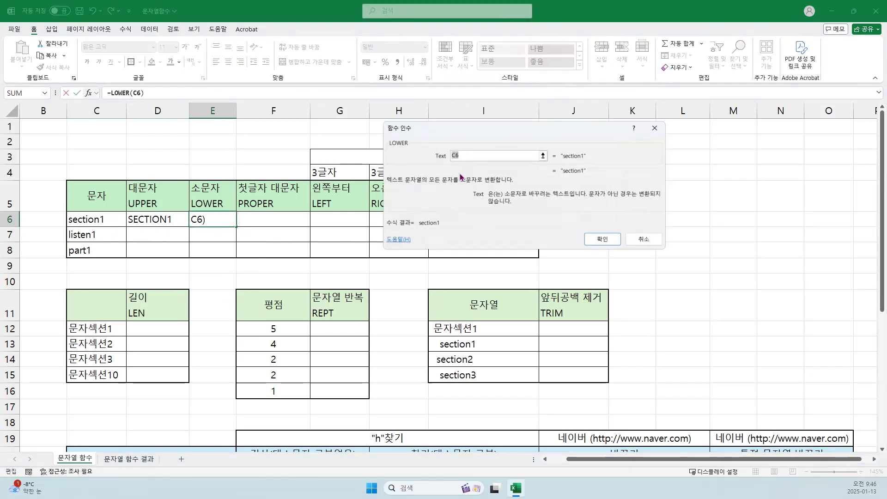
click(164, 217)
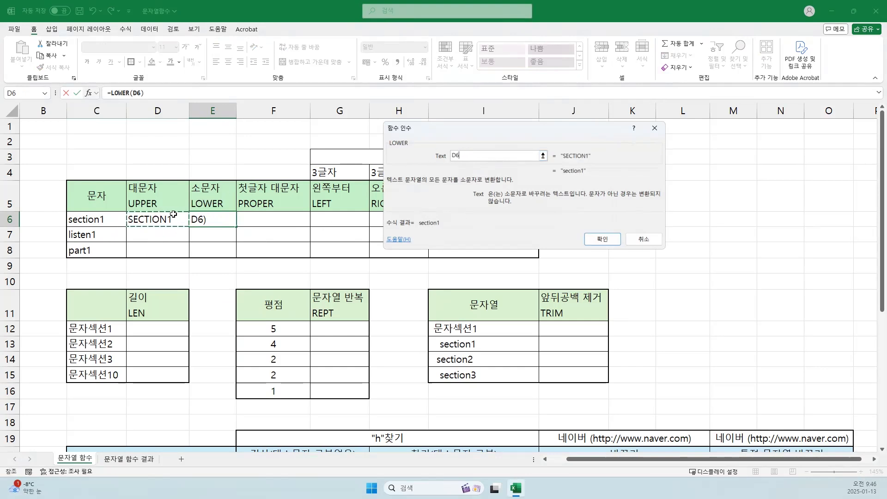
click(600, 239)
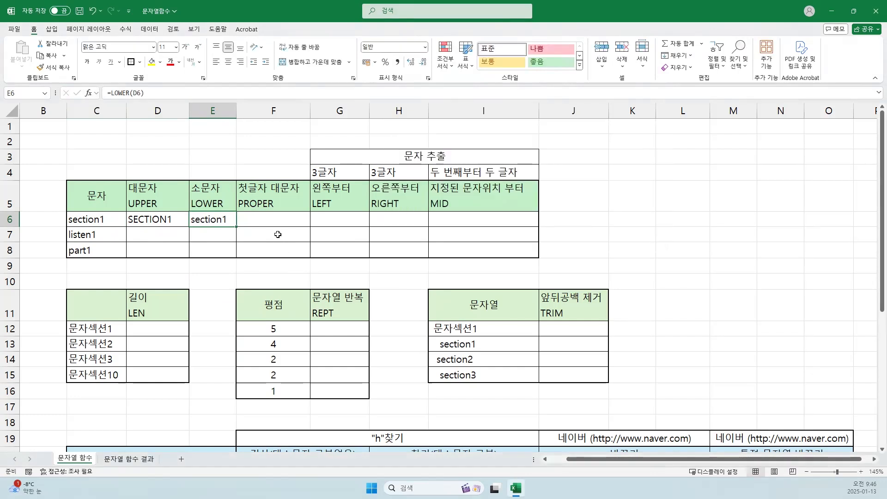
Step: Enter the formula =PROPER(D6) in F6 to capitalize only the first letter
click(268, 217)
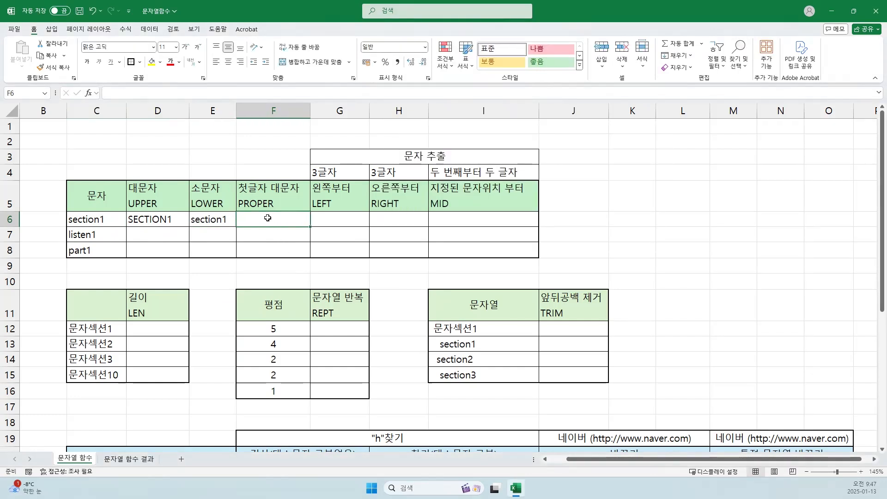
text(=)
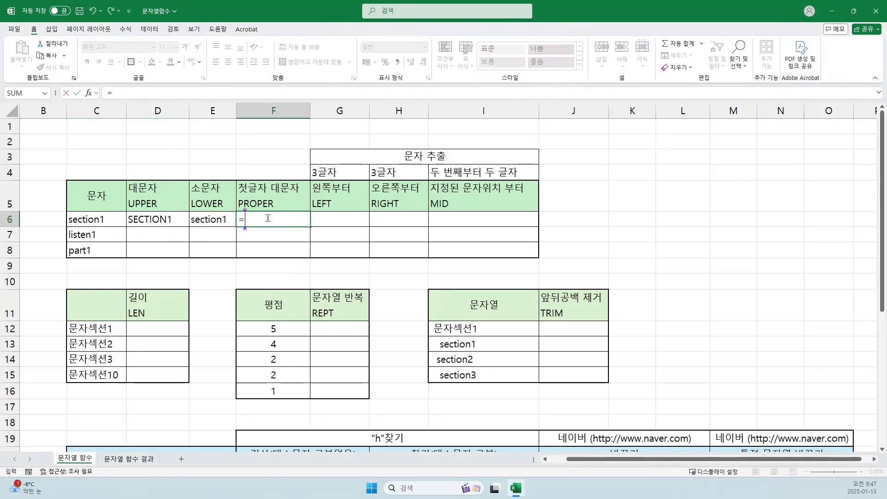
text(PRO)
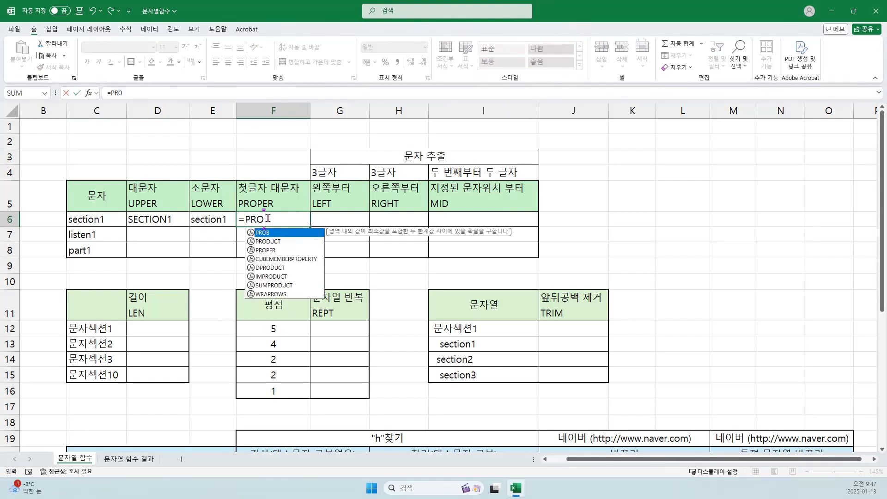
click(268, 251)
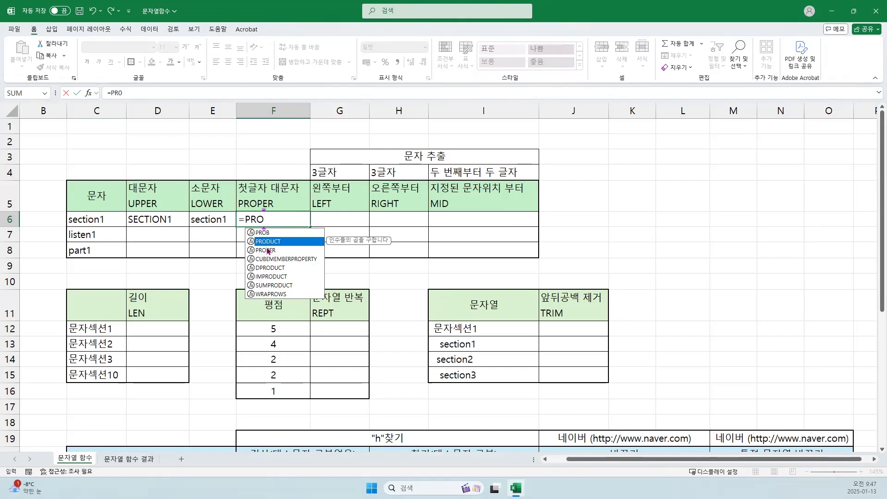
double_click(268, 251)
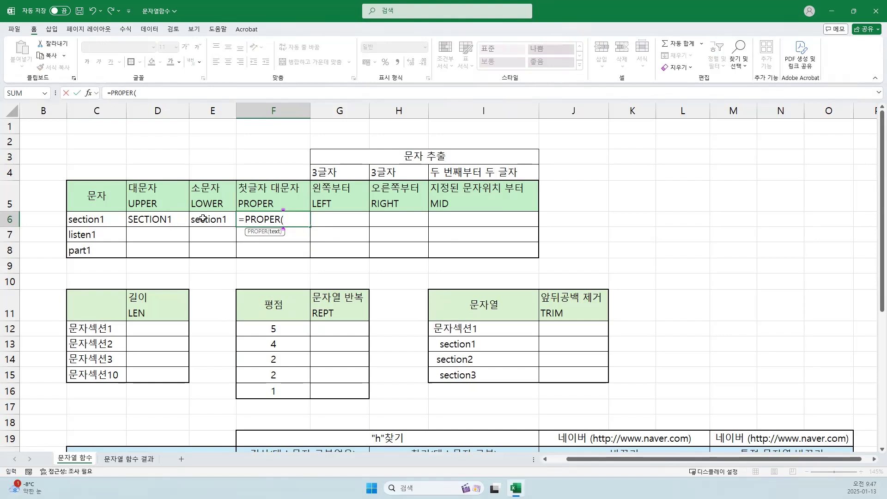
click(160, 218)
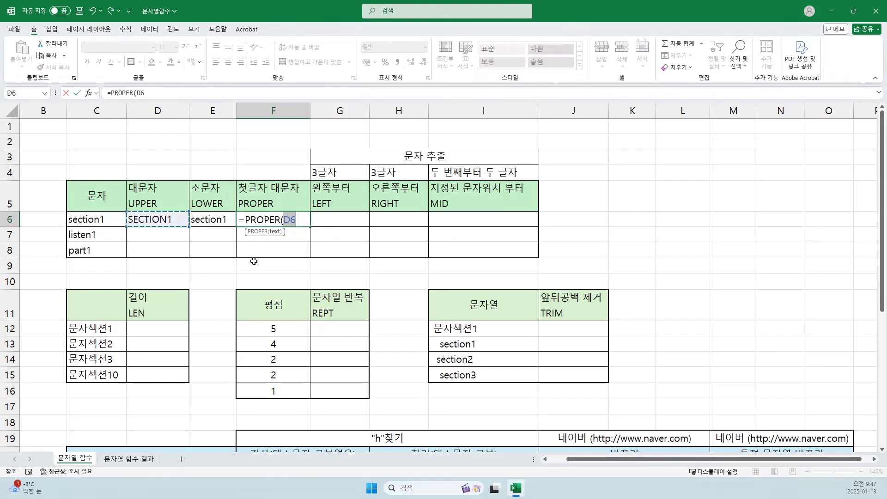
text())
key(ctrl+Return)
Step: Fill the UPPER, LOWER and PROPER formulas from D6:F6 down through row 8
click(285, 241)
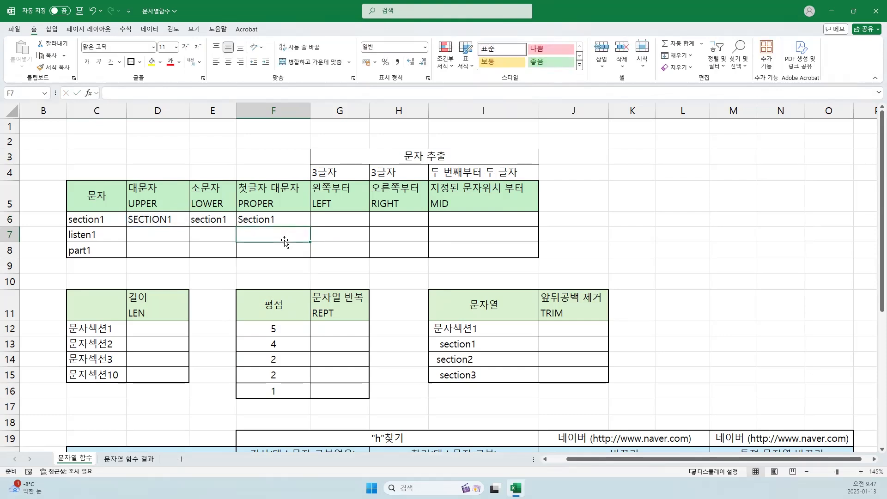
drag(149, 221, 311, 255)
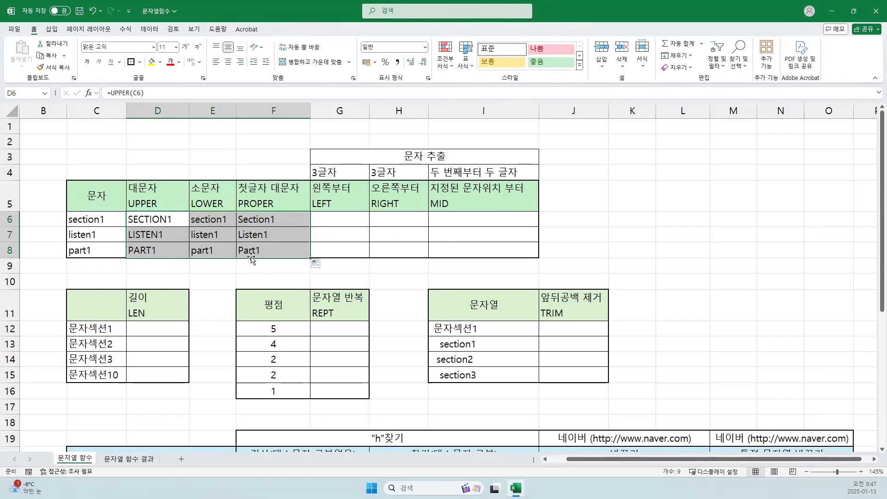
click(327, 219)
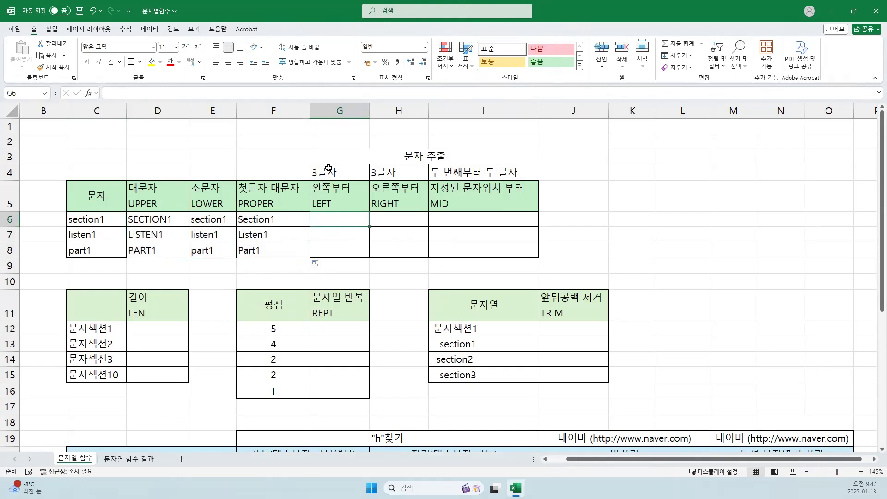
click(326, 172)
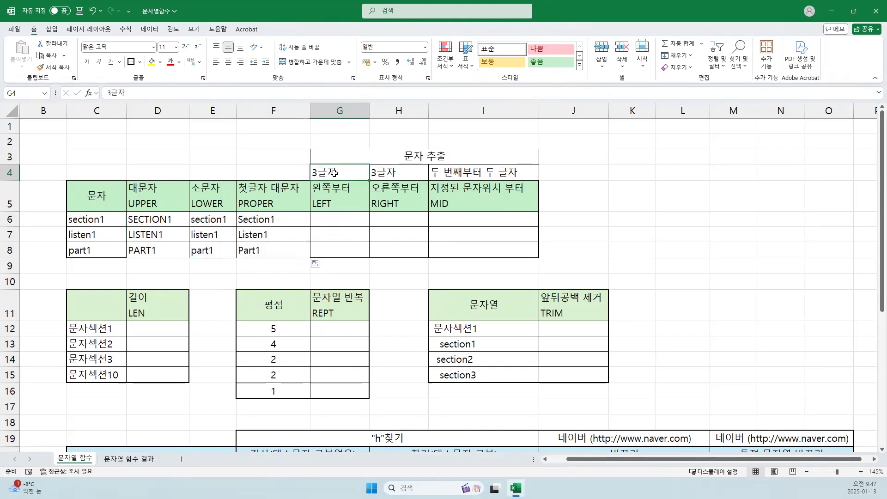
click(381, 171)
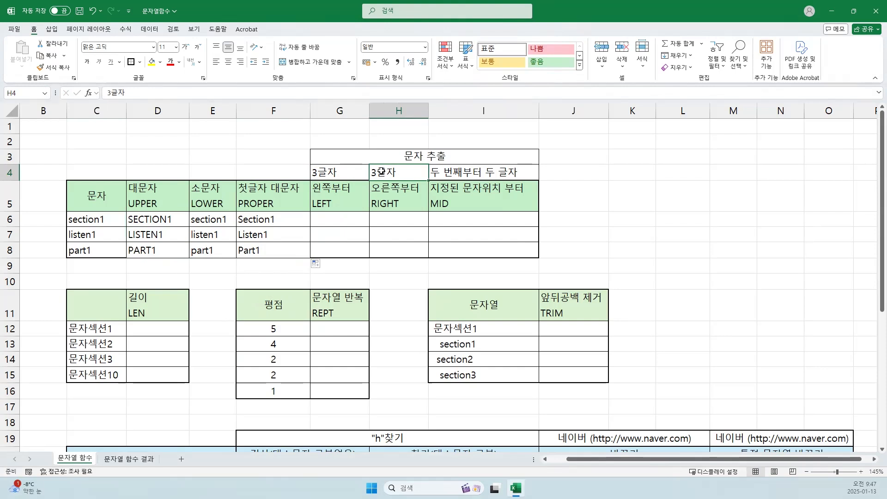
click(455, 172)
Step: Enter a LEFT function in G6 with C6 as the Text argument and 3 as Num_chars
click(321, 215)
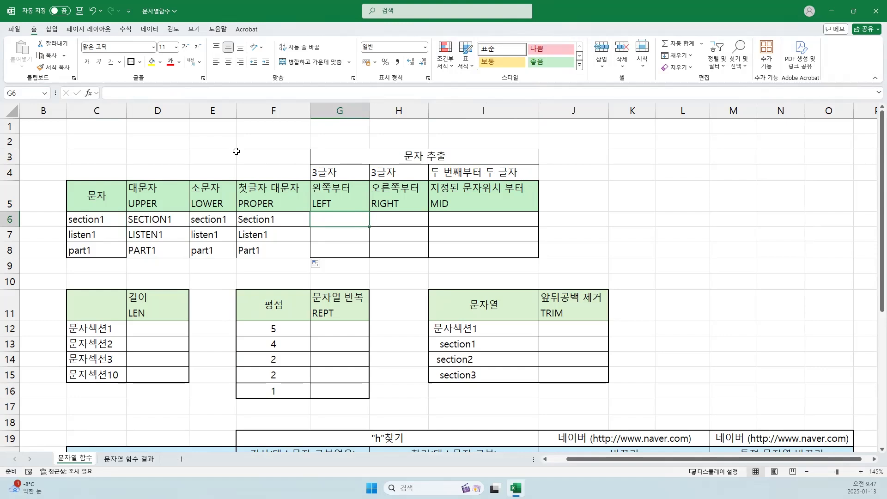
text(=LEFT)
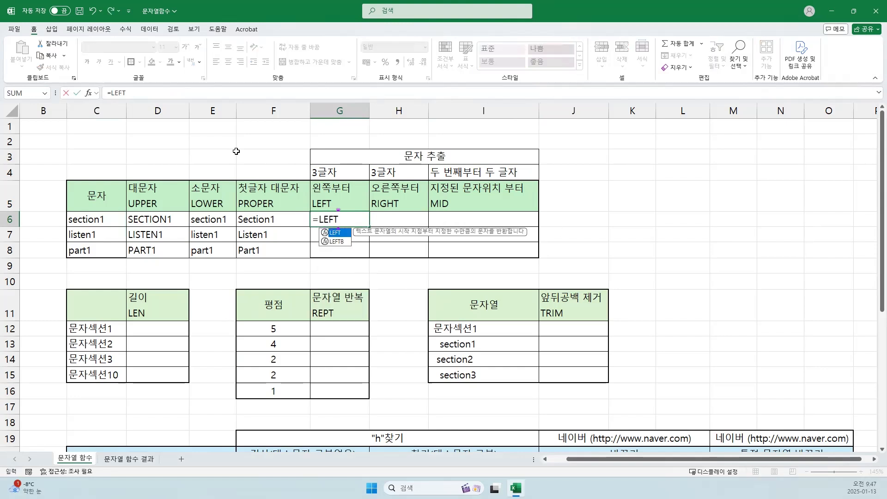
text(()
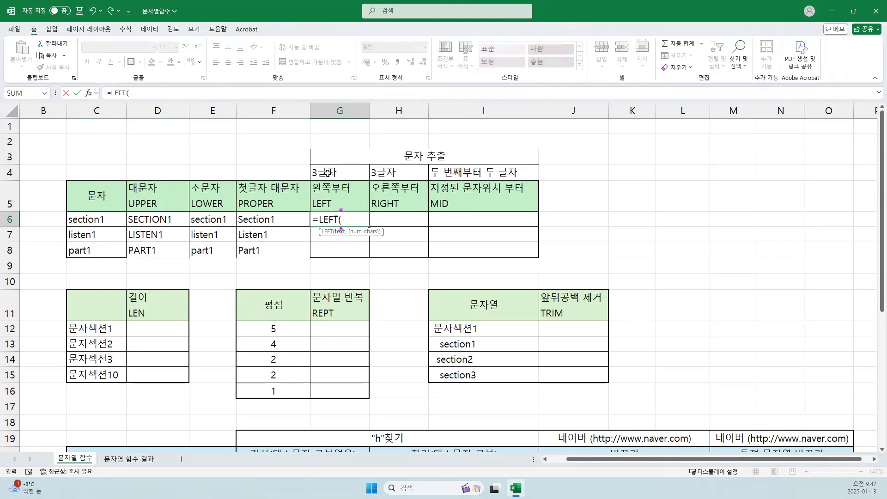
click(89, 95)
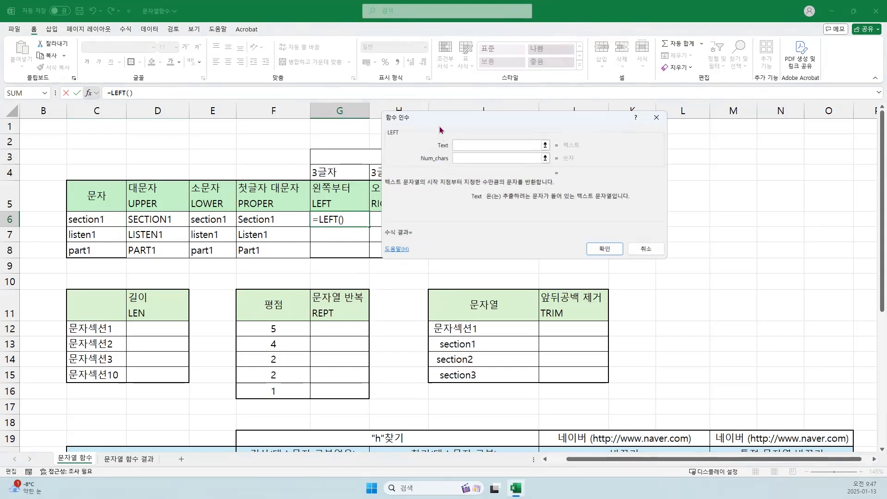
drag(437, 121, 486, 193)
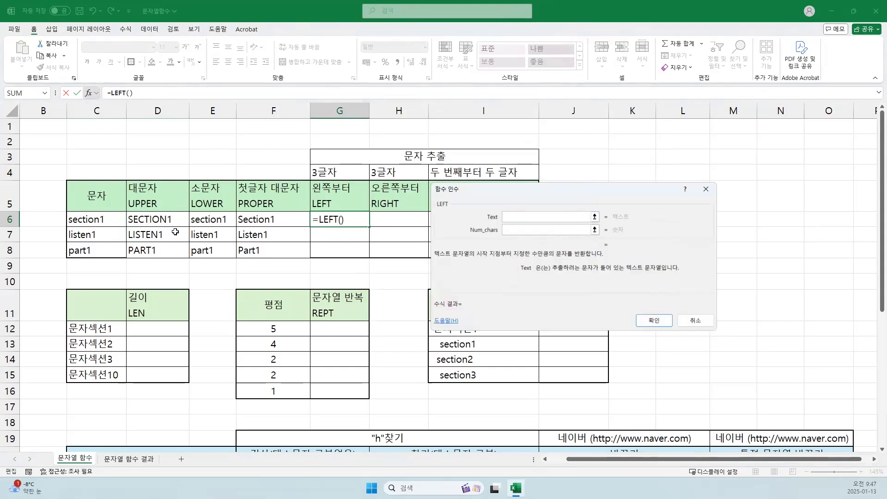
click(96, 220)
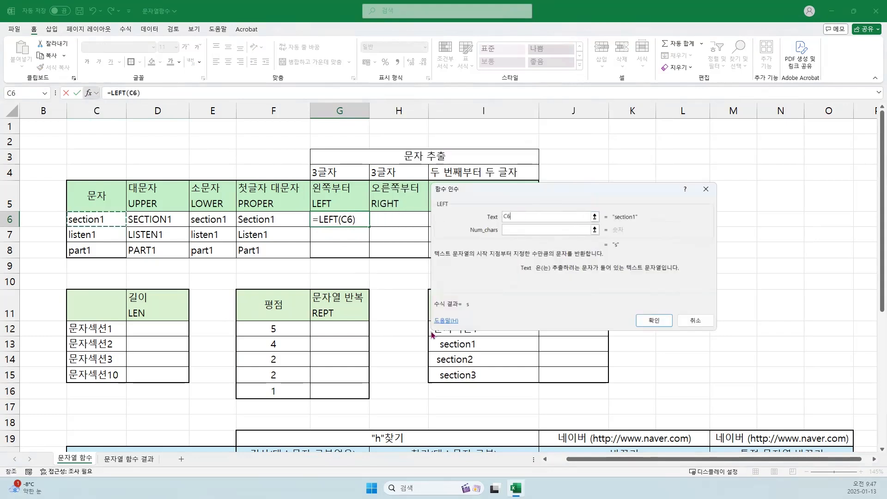
click(522, 231)
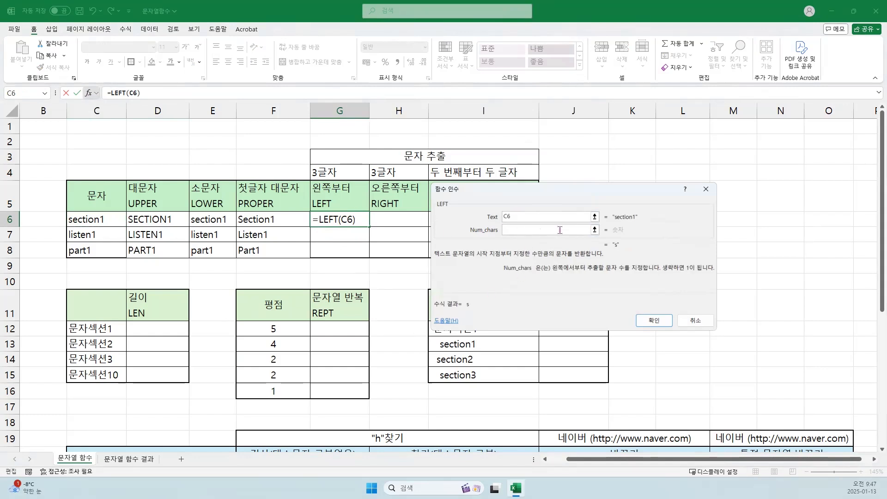
text(3)
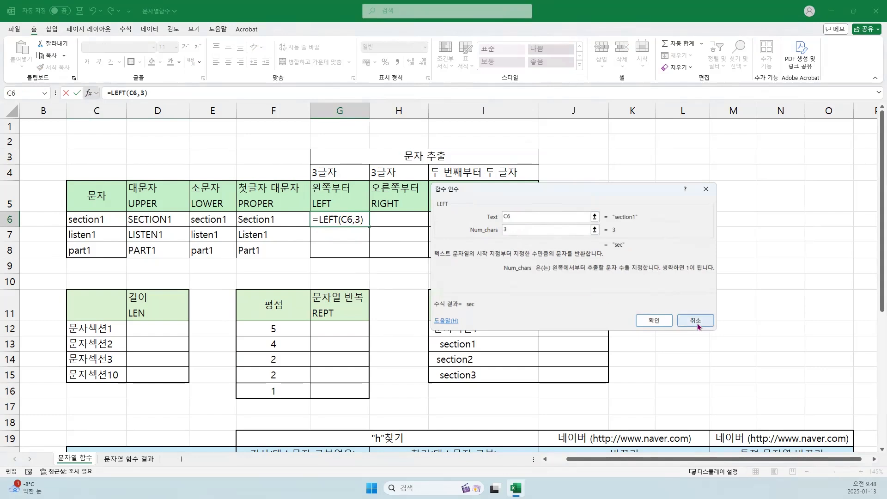
click(654, 320)
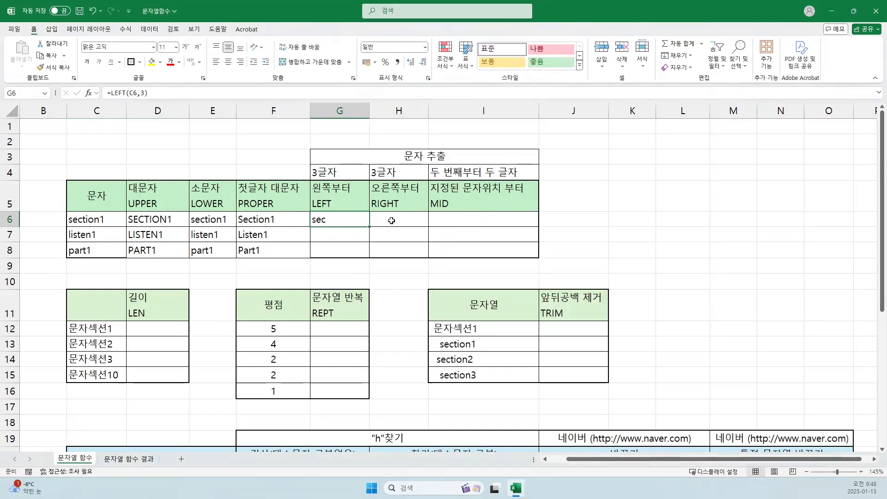
Step: Enter a RIGHT function in H6 with C6 and 3 characters, and fill the LEFT and RIGHT formulas down through row 8
click(391, 220)
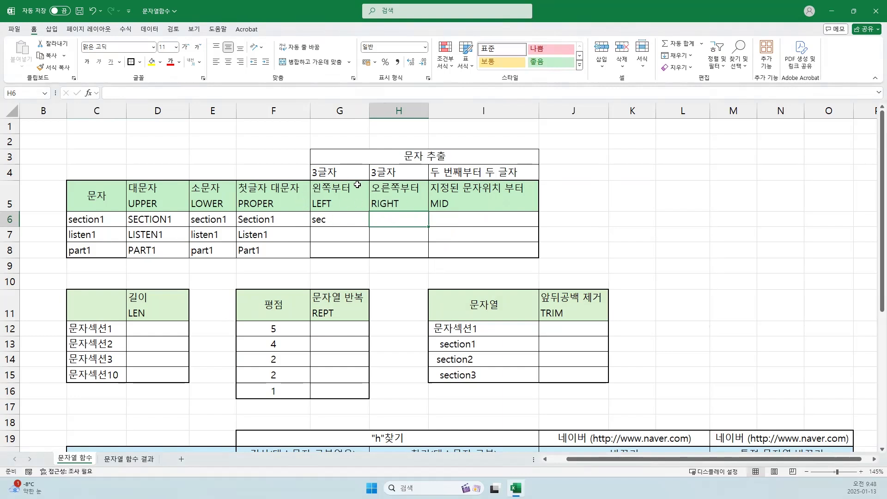
text(=RIGHT()
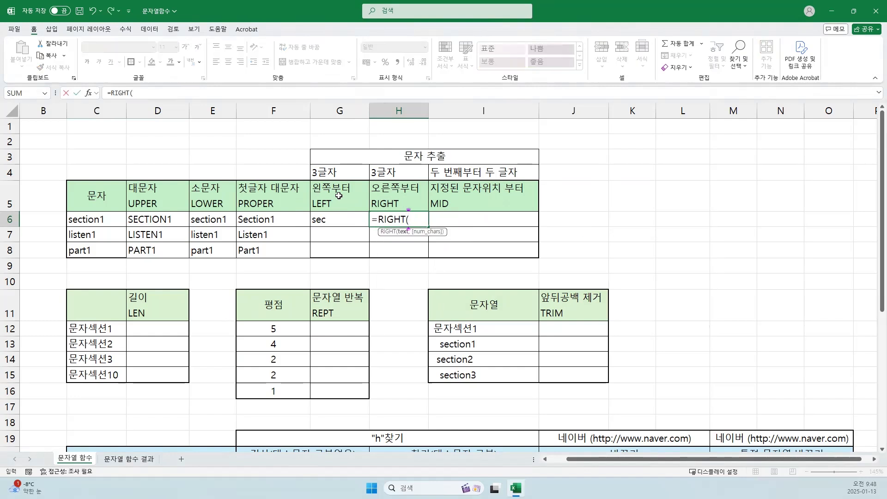
click(82, 220)
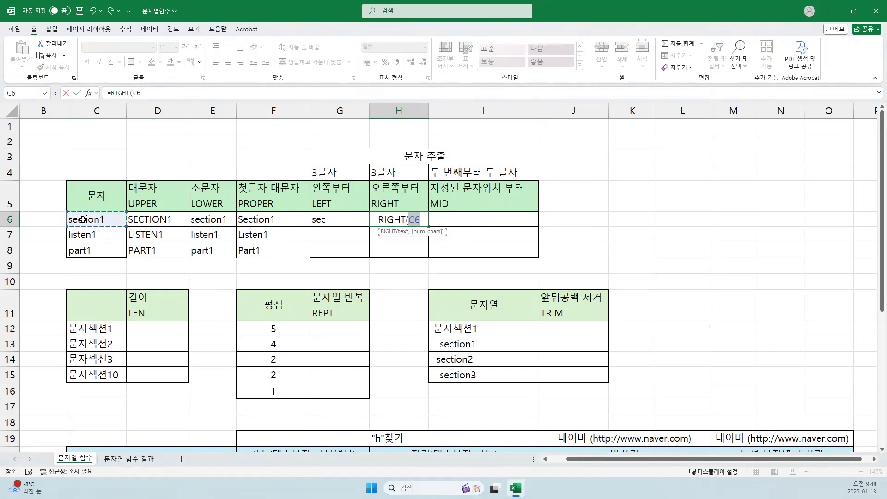
text(,)
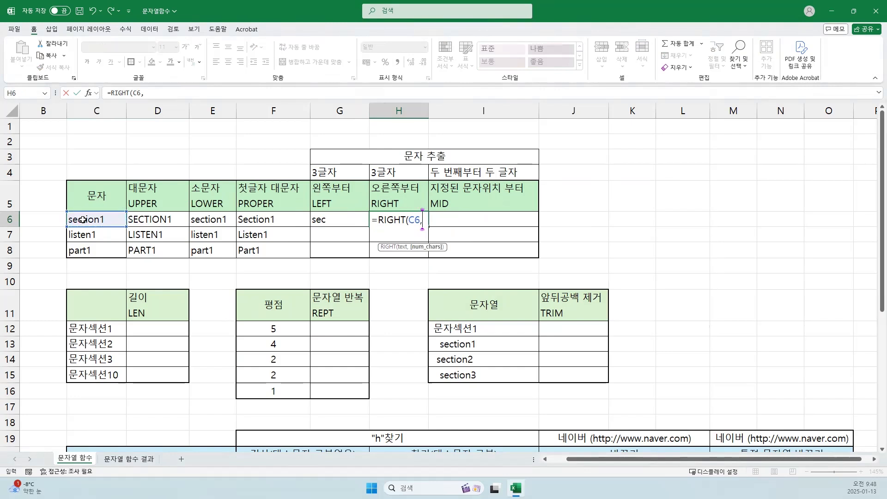
text(3)
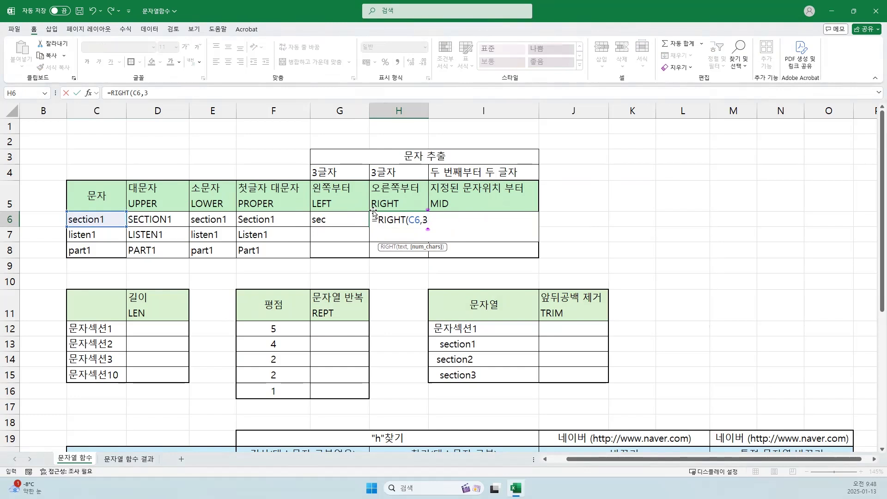
click(89, 93)
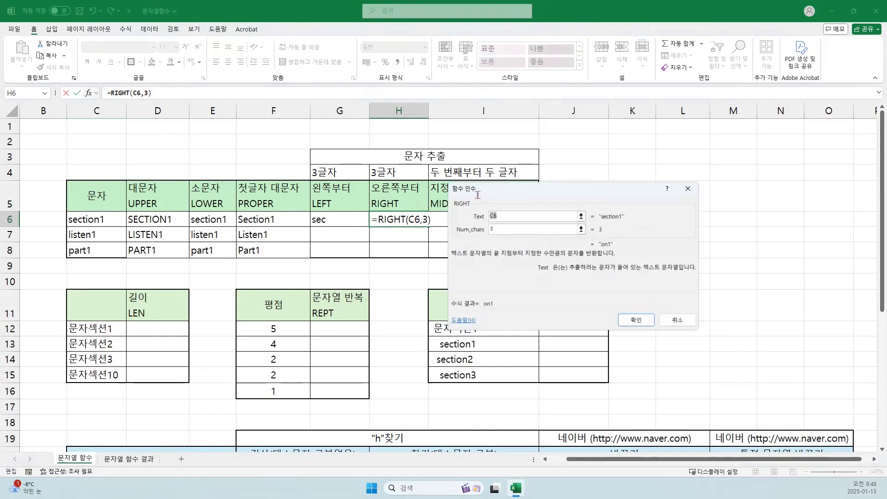
click(507, 228)
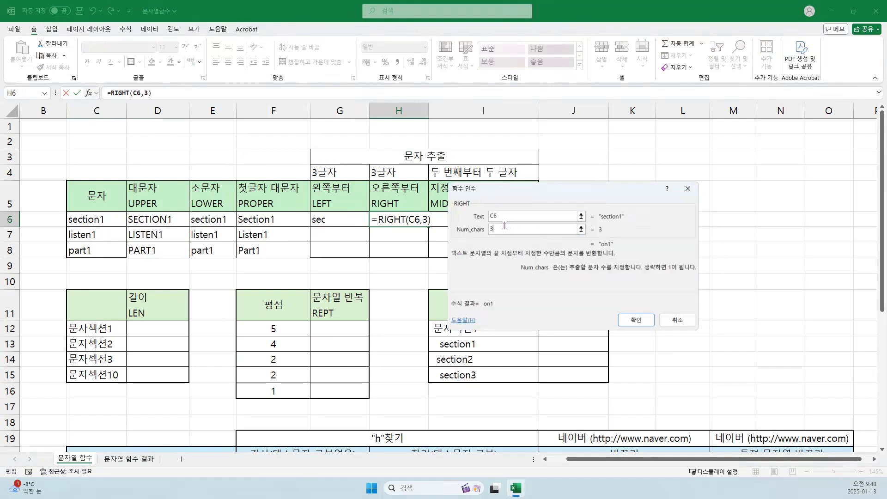
click(632, 320)
drag(348, 221, 428, 257)
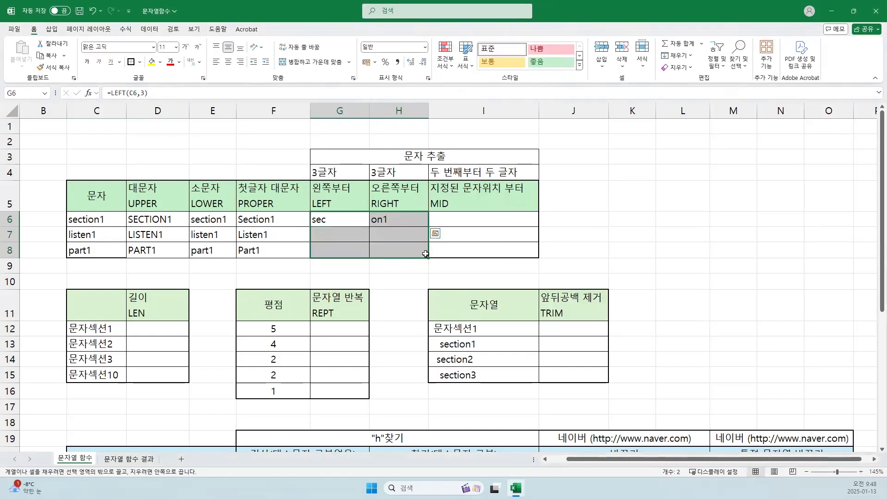
Step: Enter a MID function in I6 with Text C6, Start_num 2 and Num_chars 2, and fill it down to I8
click(468, 224)
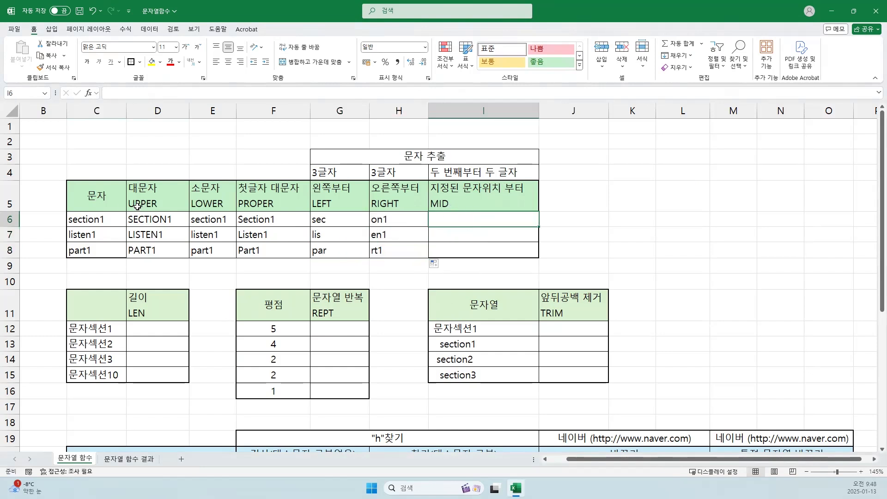
click(122, 91)
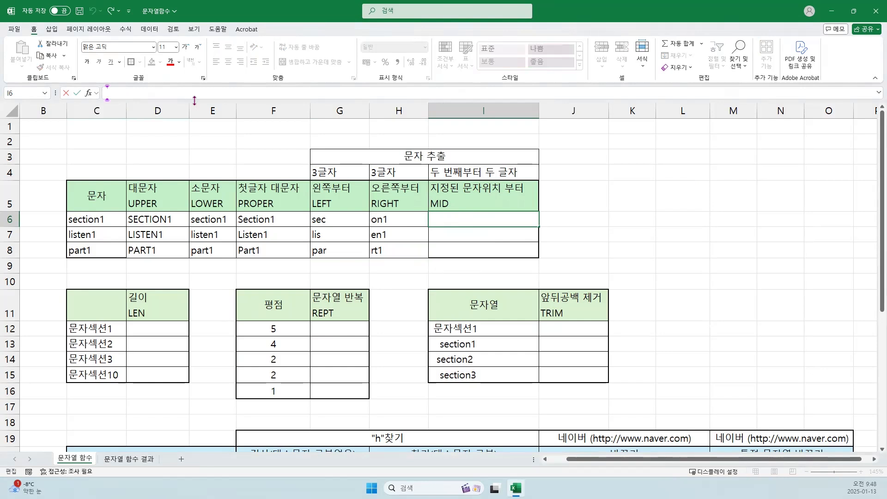
text(=MID()
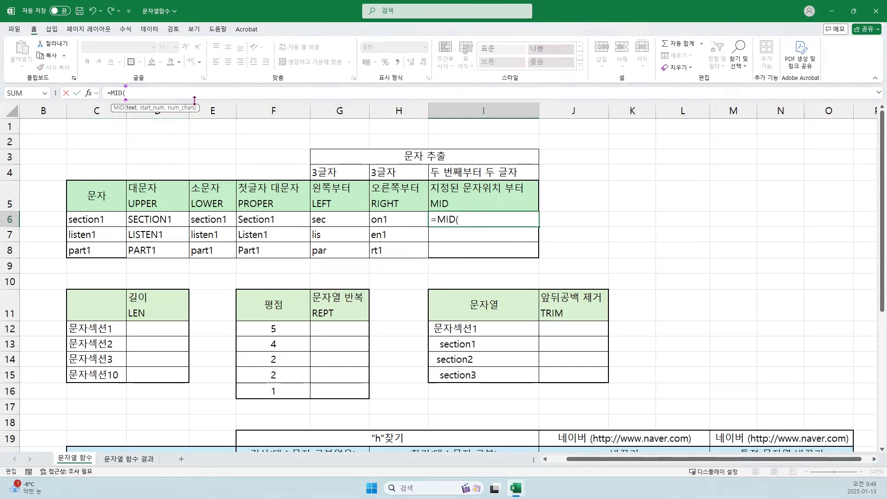
click(88, 95)
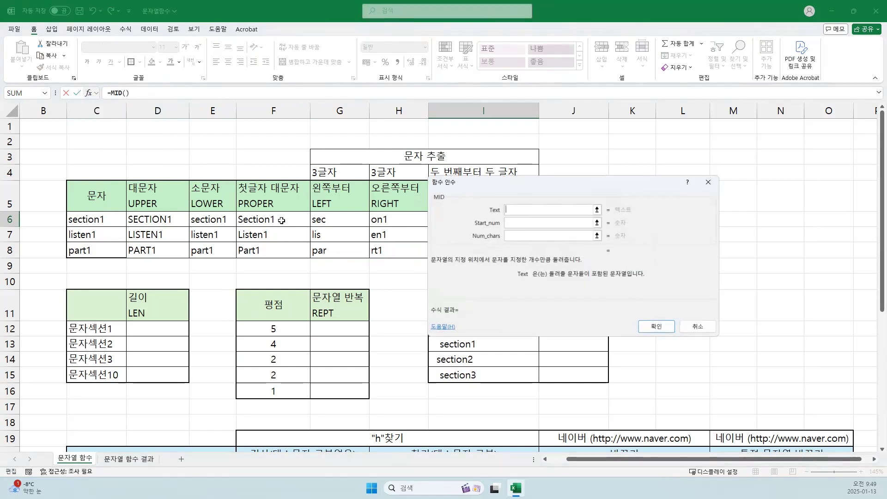
click(116, 218)
click(515, 222)
drag(515, 190, 497, 226)
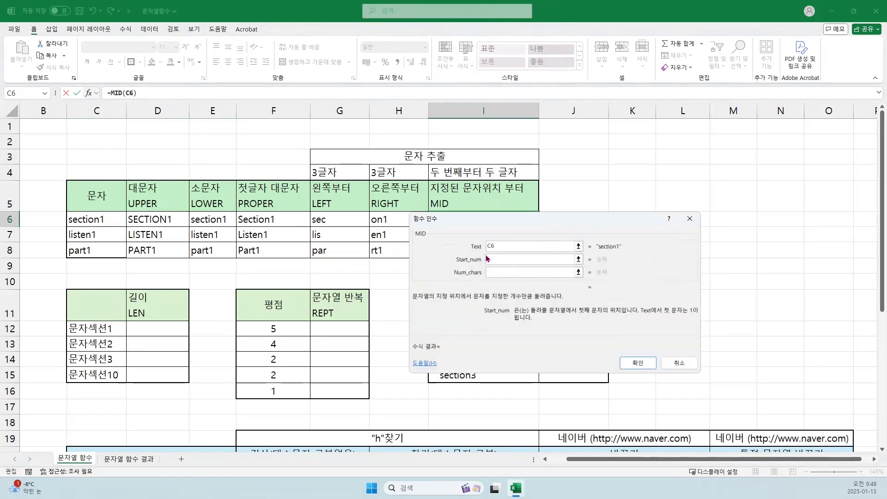
text(2)
key(Tab)
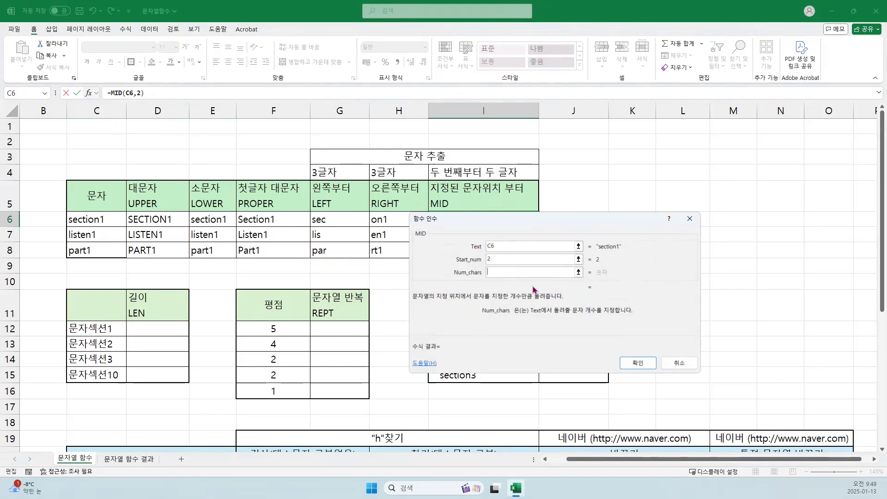
text(2)
click(637, 363)
drag(540, 229, 550, 249)
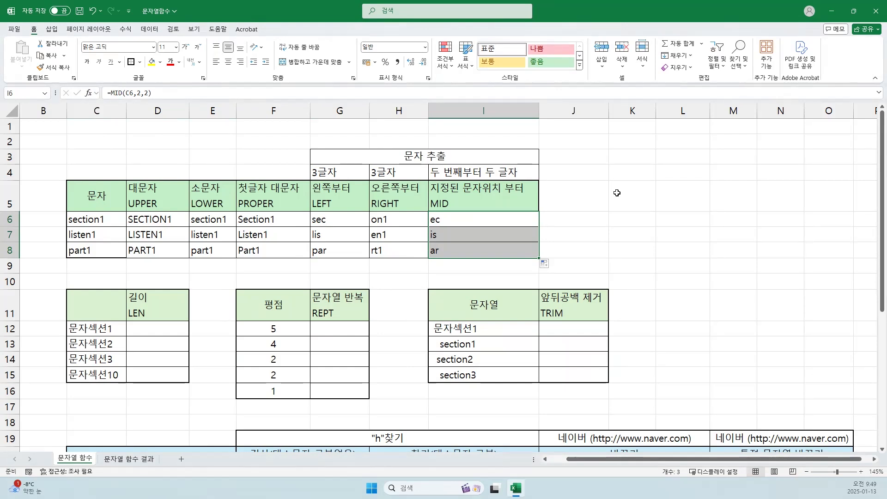
Step: Add the label 주민번호 in K6 and enter a partly masked resident registration number in L6
click(620, 217)
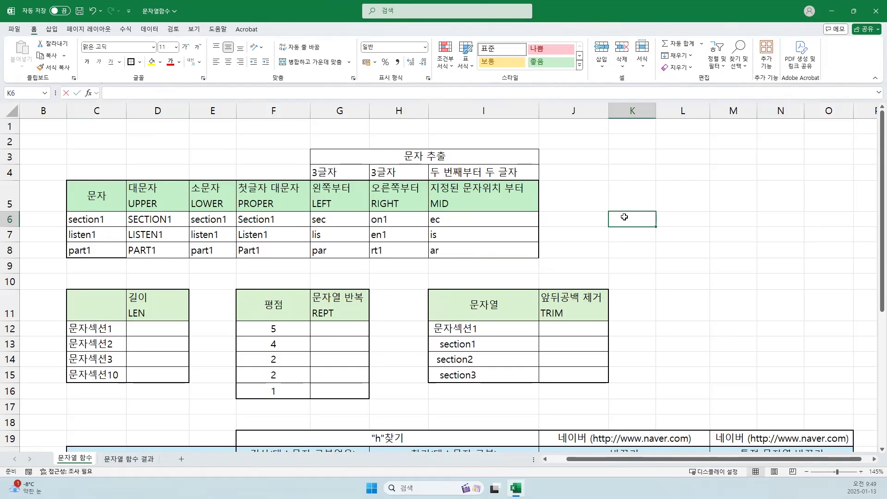
double_click(625, 217)
text(주민번)
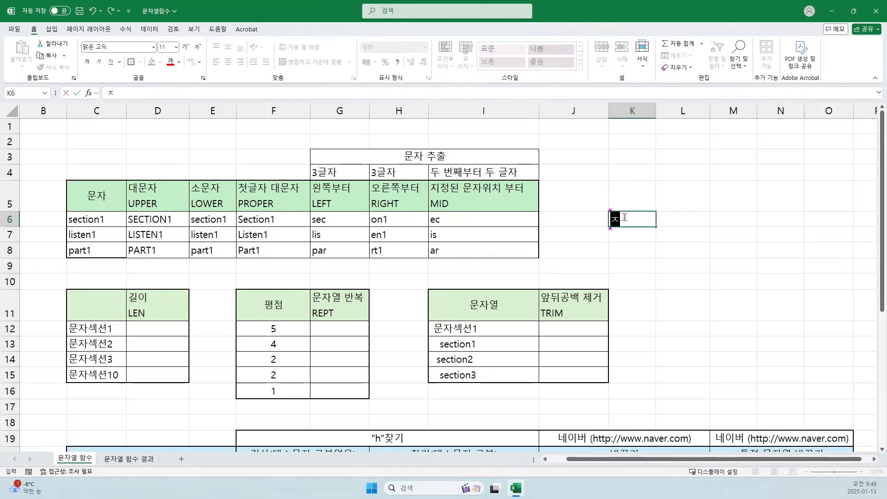
text(호)
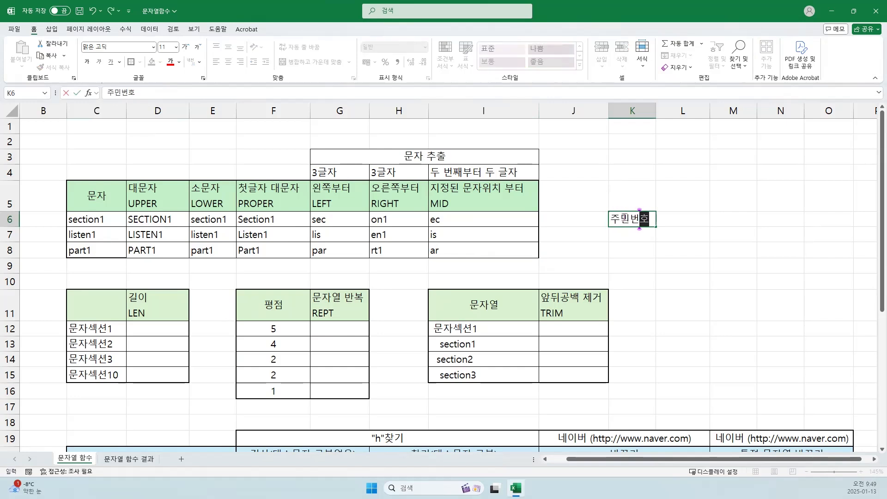
click(686, 220)
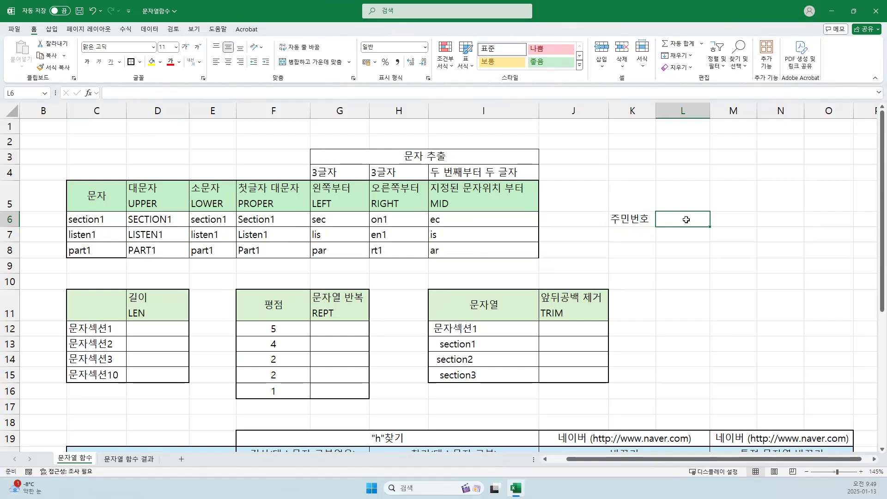
text(98)
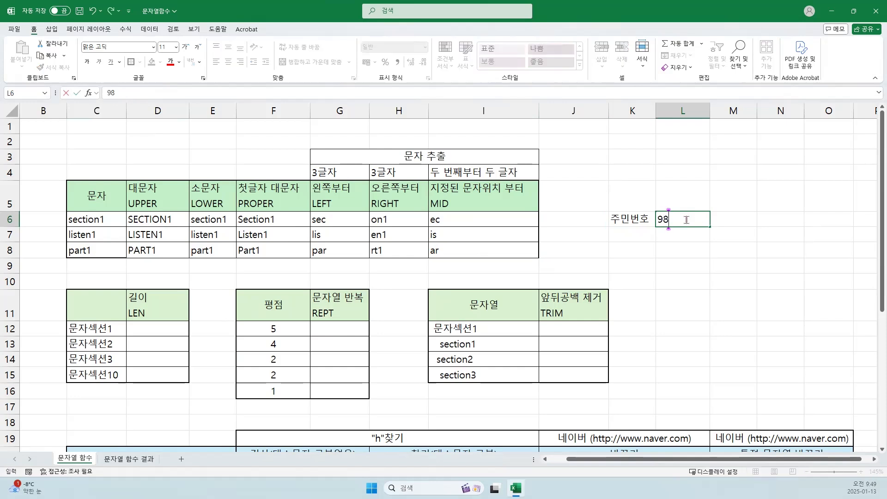
text(0808-1******)
key(Return)
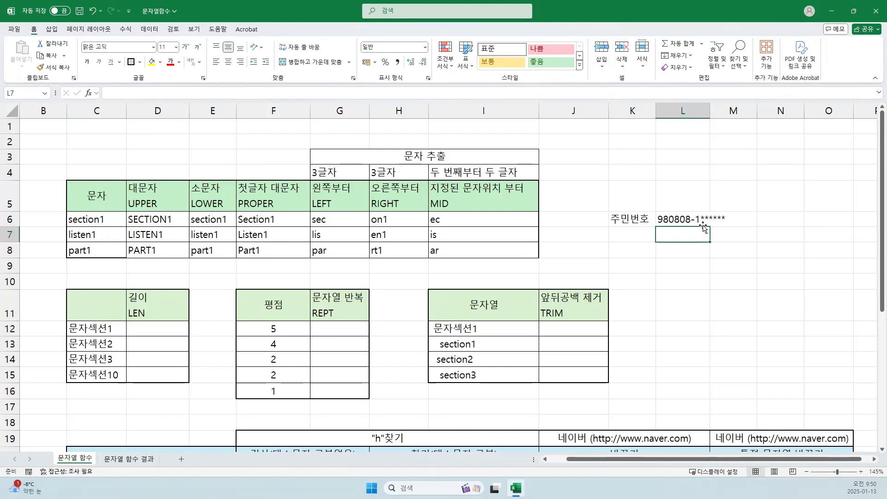
Step: Start a CHOOSE function in L4 and open its function arguments
click(669, 168)
text(=채)
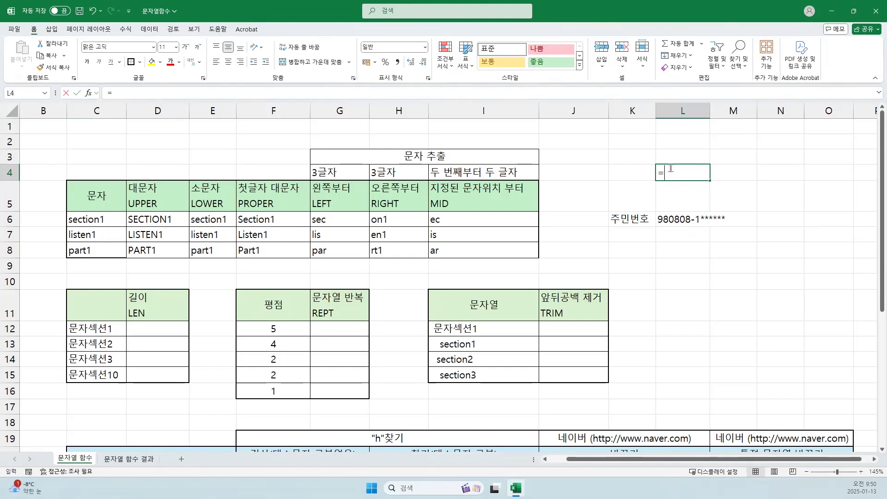
key(BackSpace)
key(BackSpace)
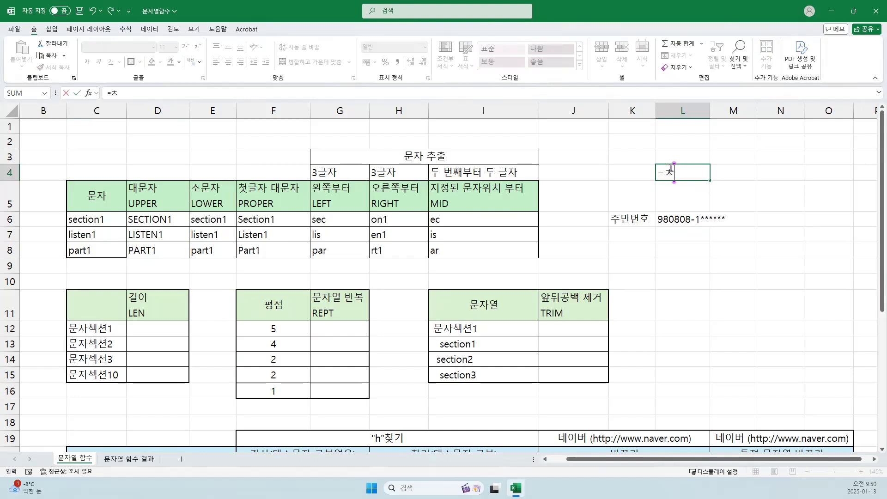
text(CHOOSE)
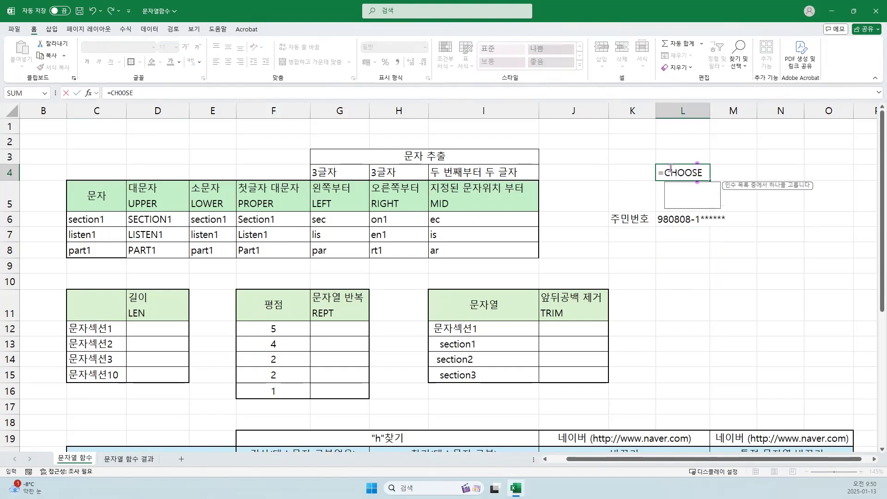
text(()
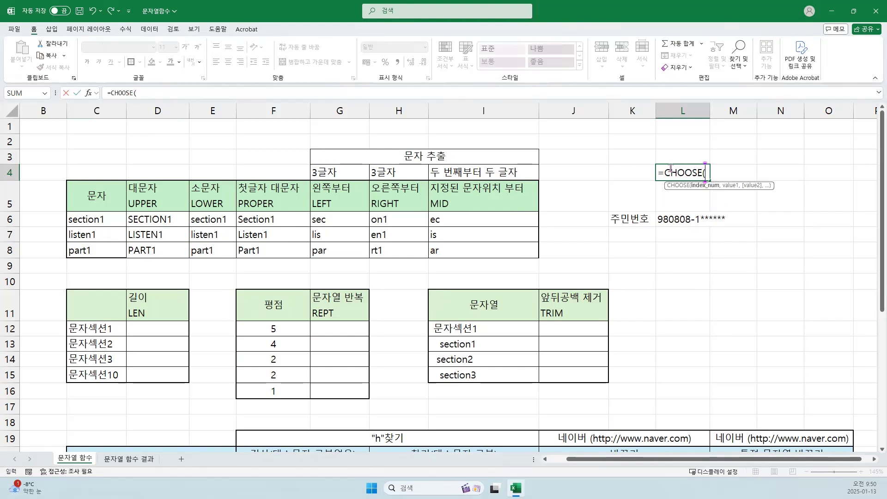
click(88, 93)
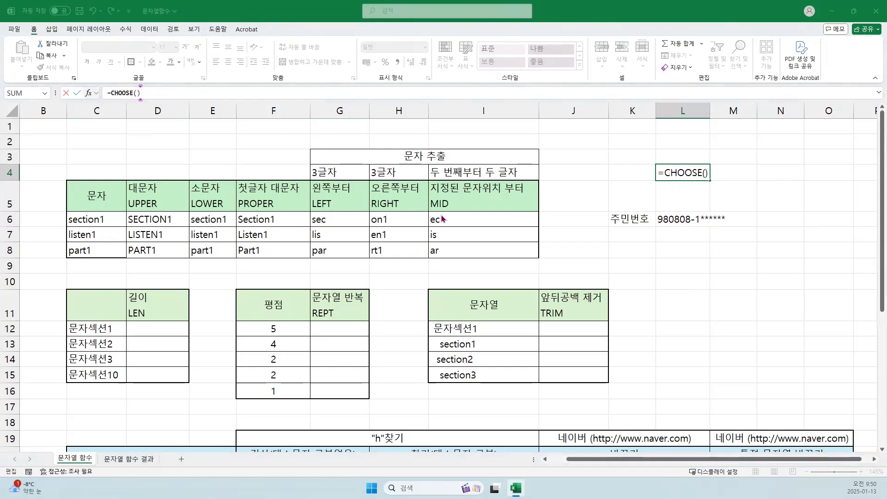
drag(479, 207, 382, 192)
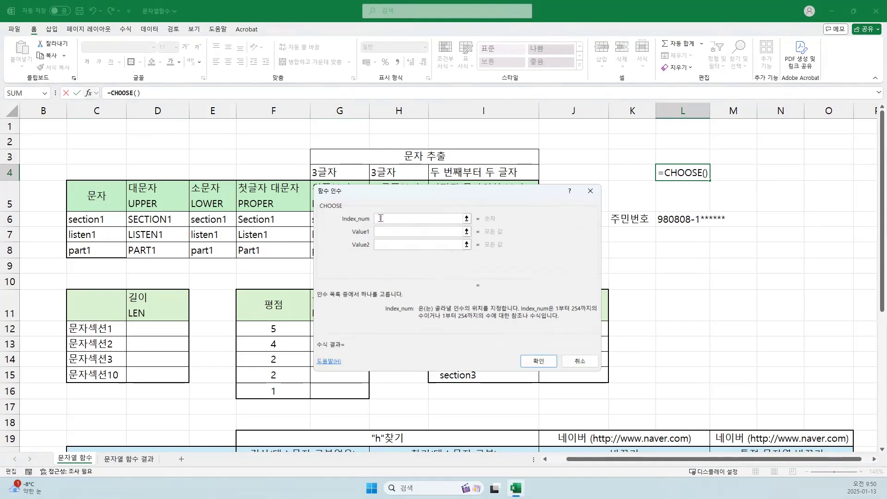
Step: Set the CHOOSE function's Value1 to Value4 arguments to 남, 여, 남 and 여
click(385, 230)
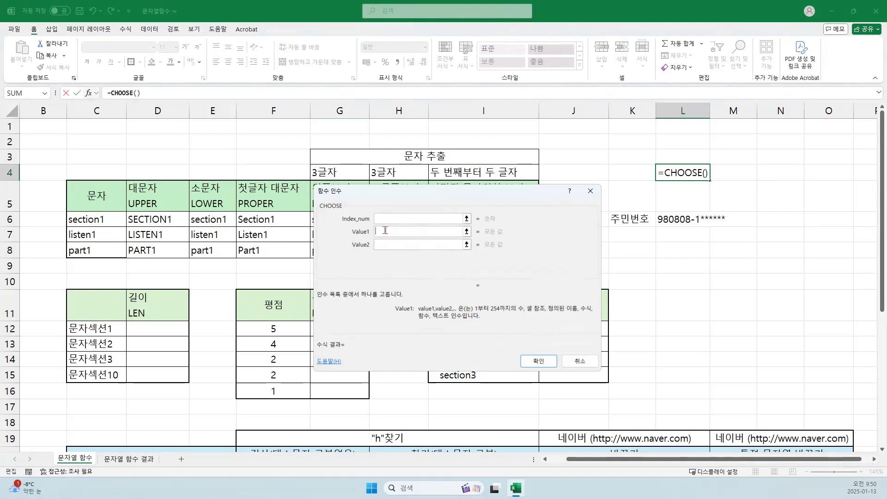
text(남)
key(Tab)
text(여)
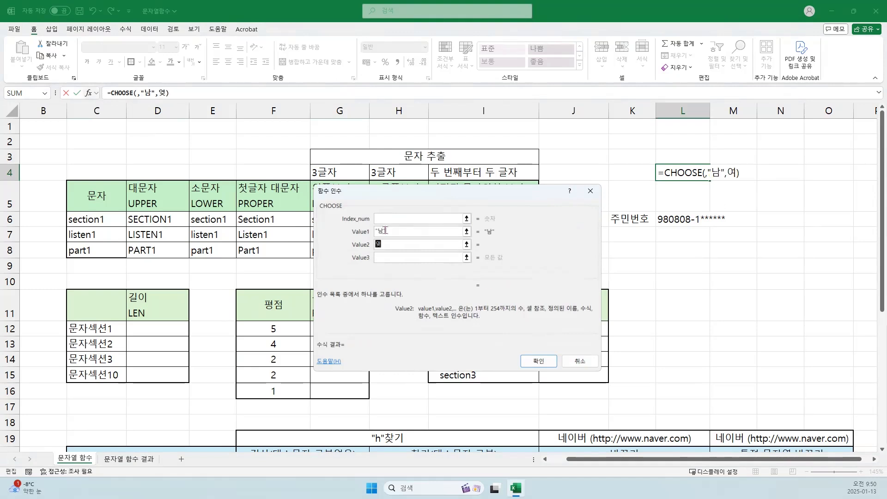
key(Tab)
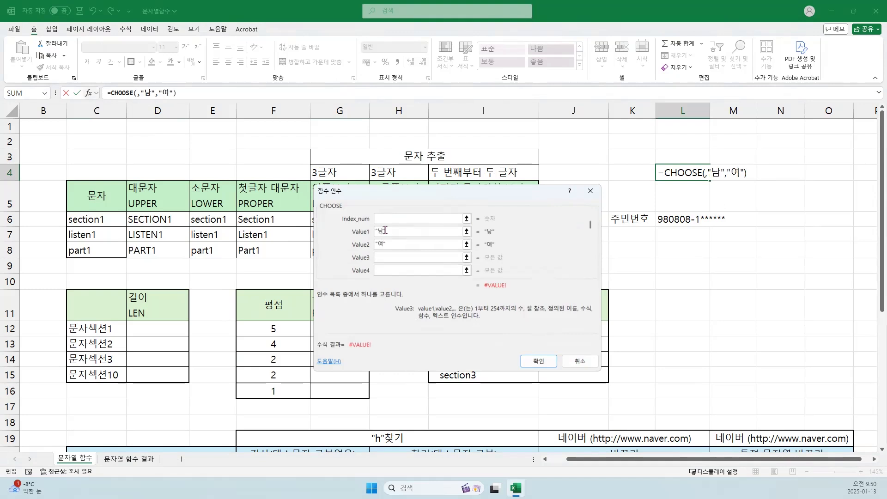
text(나)
key(Tab)
text(여)
Step: Try the Index_num values 1, 2, 3 and 4 in the CHOOSE function, and discard the formula
click(390, 220)
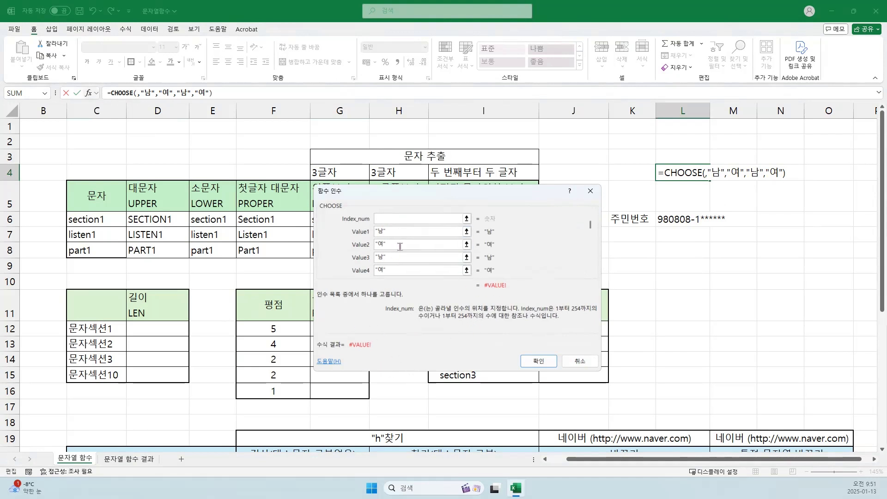
text(1)
drag(387, 222, 350, 220)
text(2)
text(3)
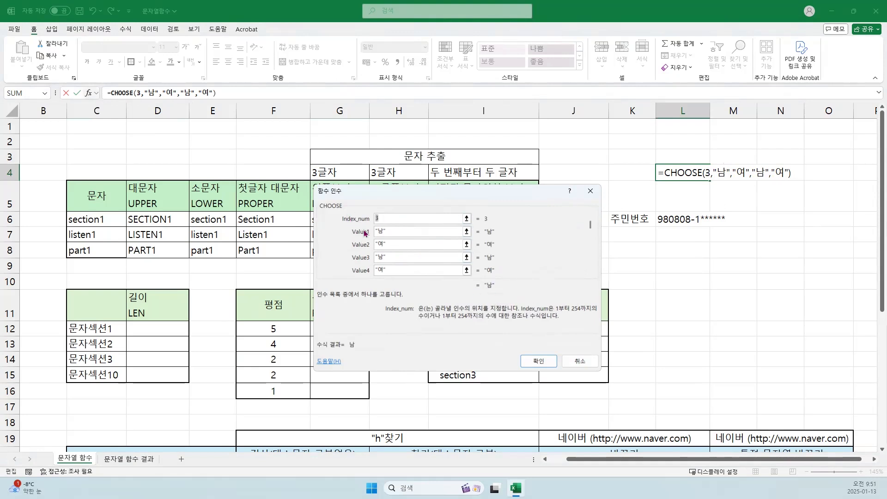
text(4)
drag(393, 217, 361, 219)
click(575, 361)
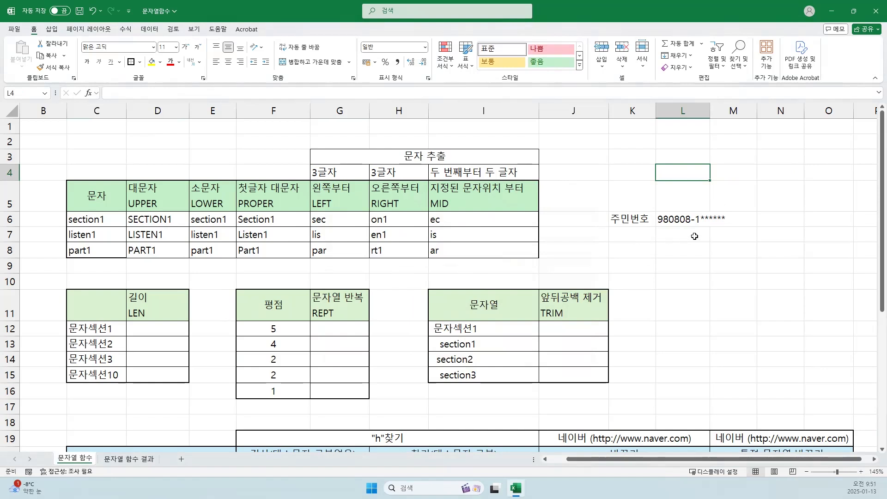
click(666, 236)
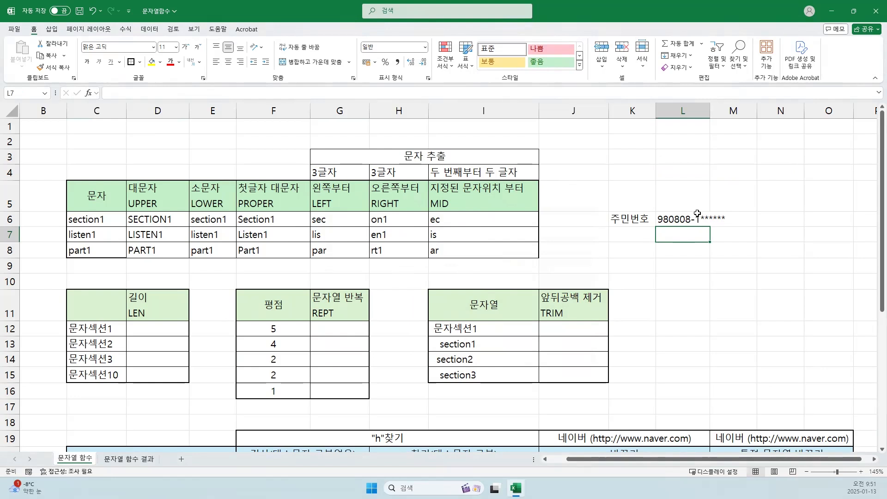
click(667, 218)
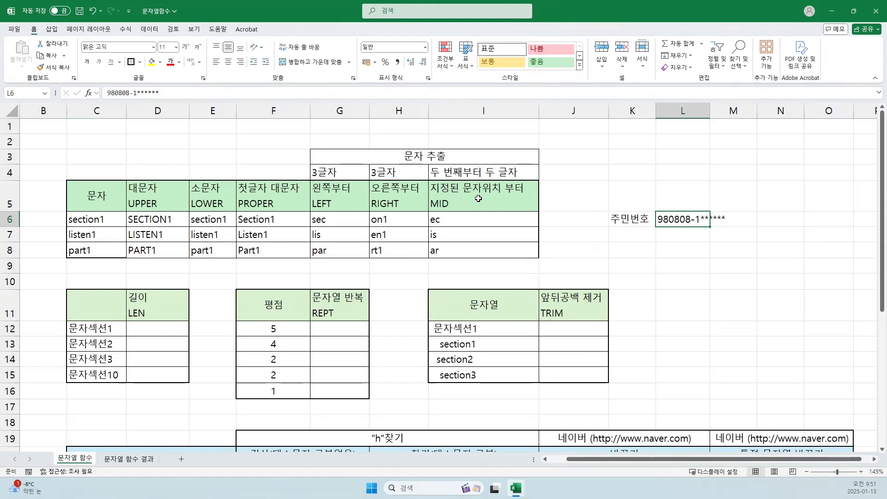
Step: Start a MID function in L7 with L6 as its text, and open its function arguments
click(661, 234)
text(=)
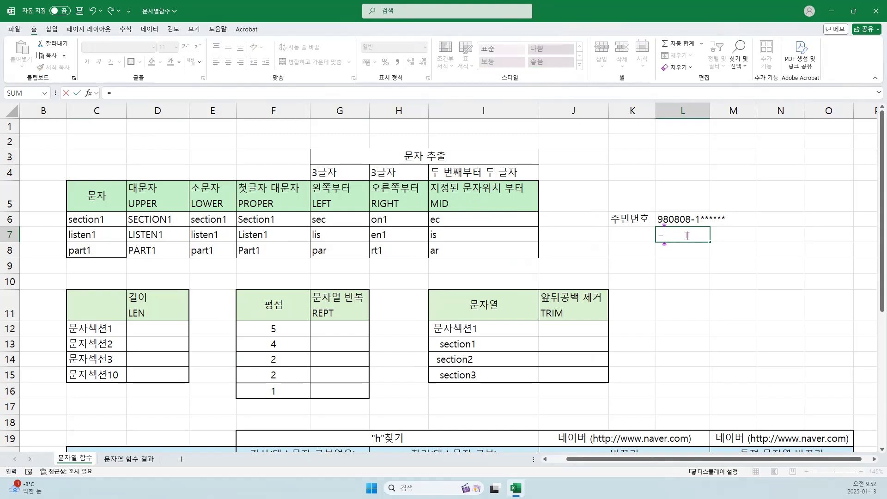
text(MID()
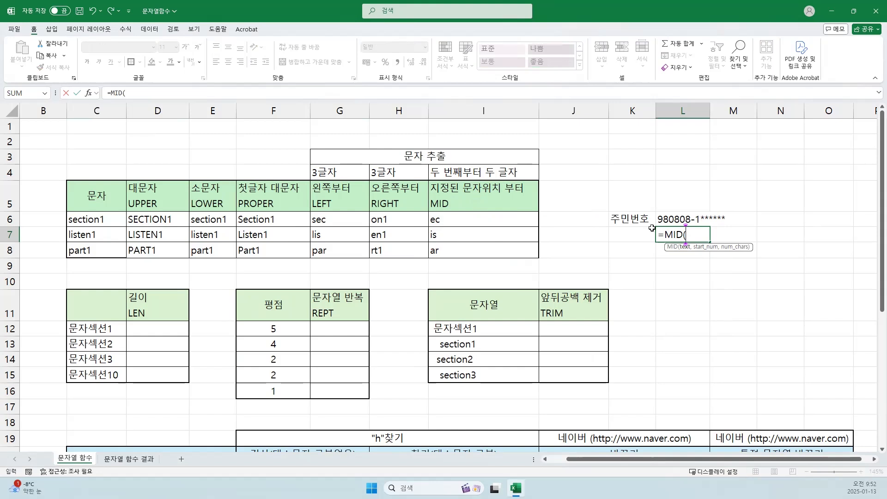
click(684, 219)
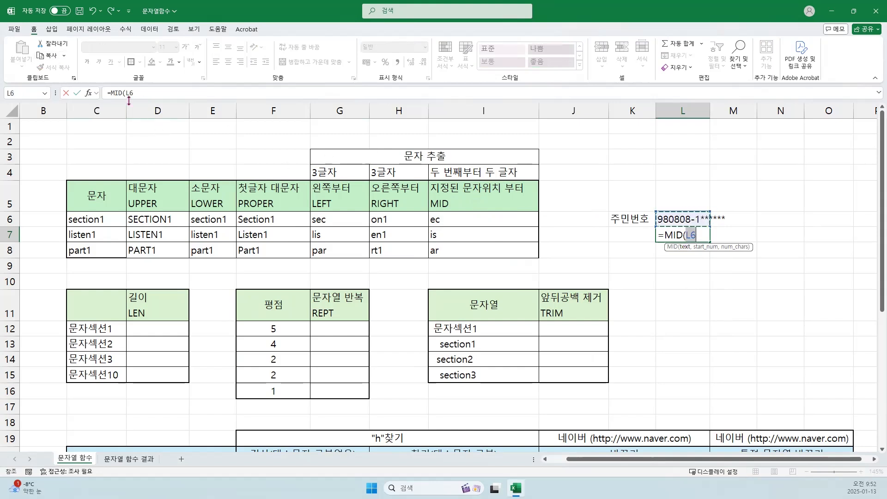
click(88, 93)
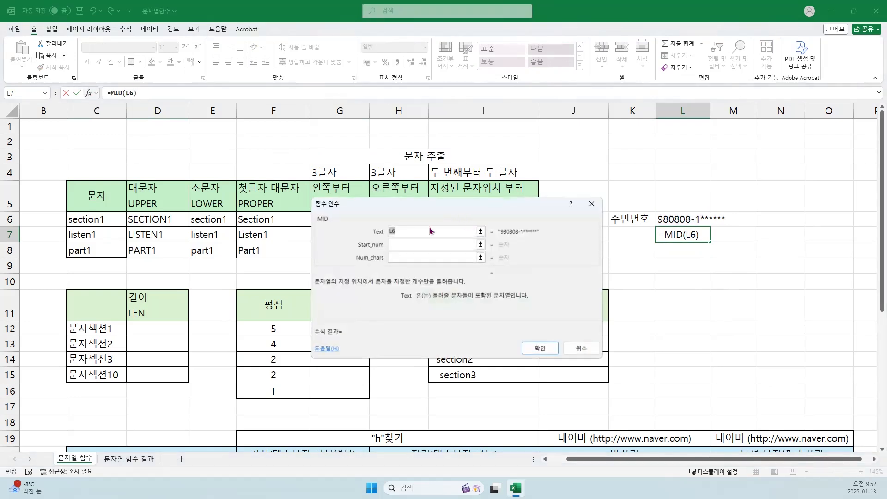
Step: Set the MID function's Start_num to 8 and Num_chars to 1, and enter the formula in L7
click(406, 245)
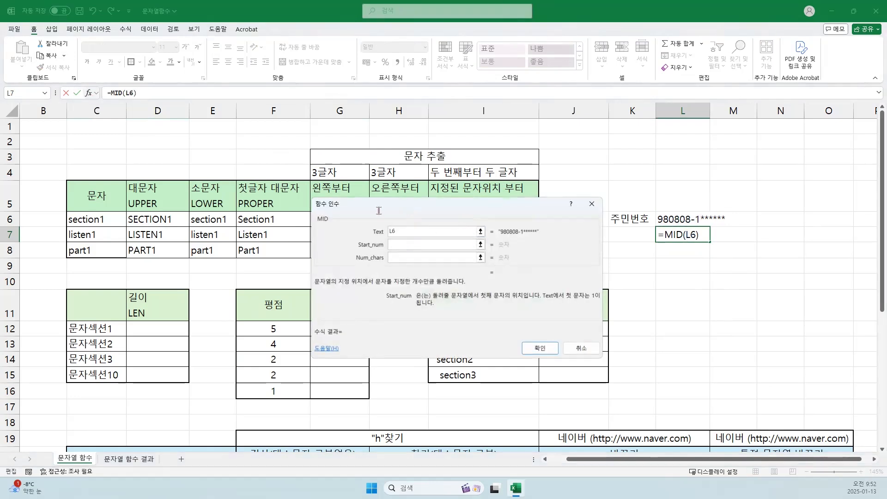
drag(379, 210, 345, 213)
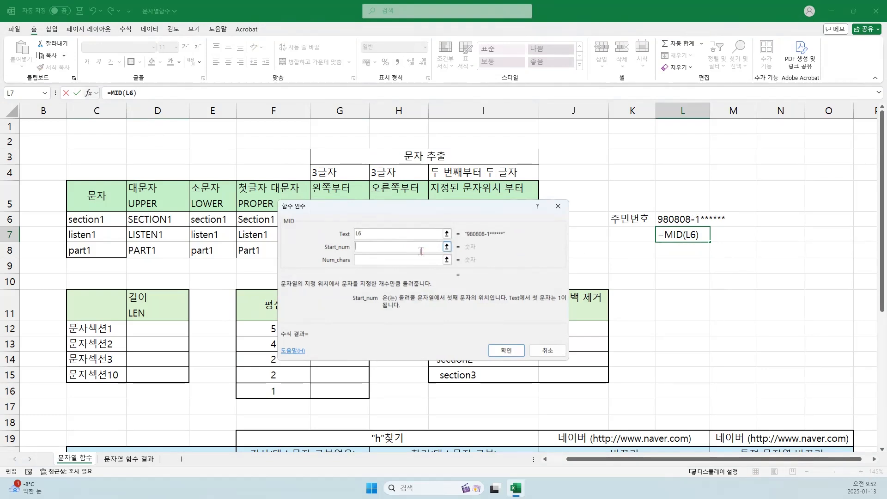
text(8)
click(371, 261)
text(1)
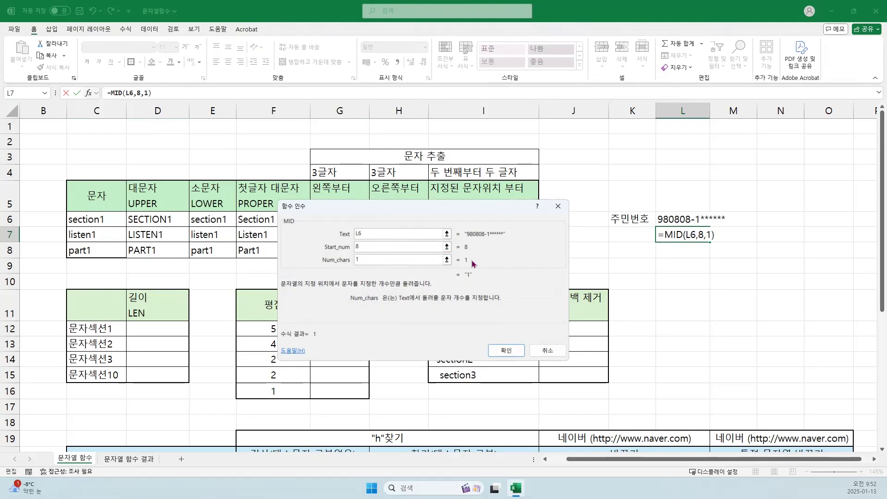
click(507, 352)
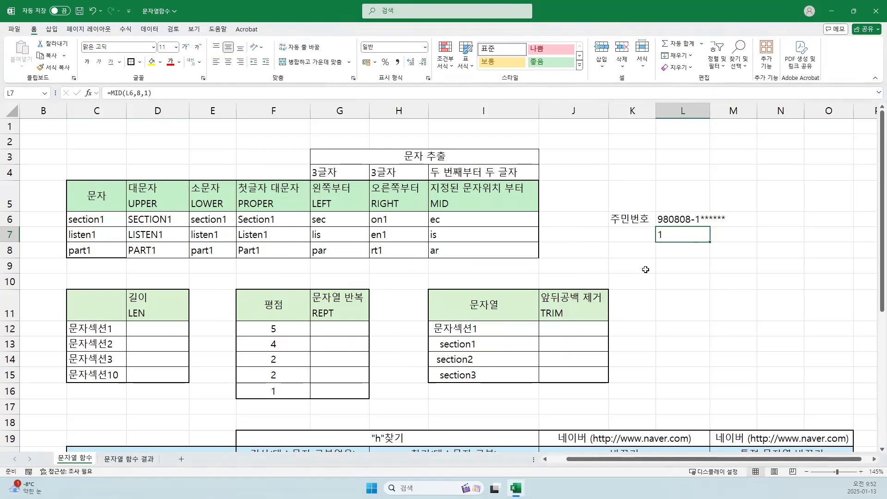
Step: Wrap L7's MID formula in a CHOOSE function as its Index_num, and open the CHOOSE function's arguments
double_click(674, 236)
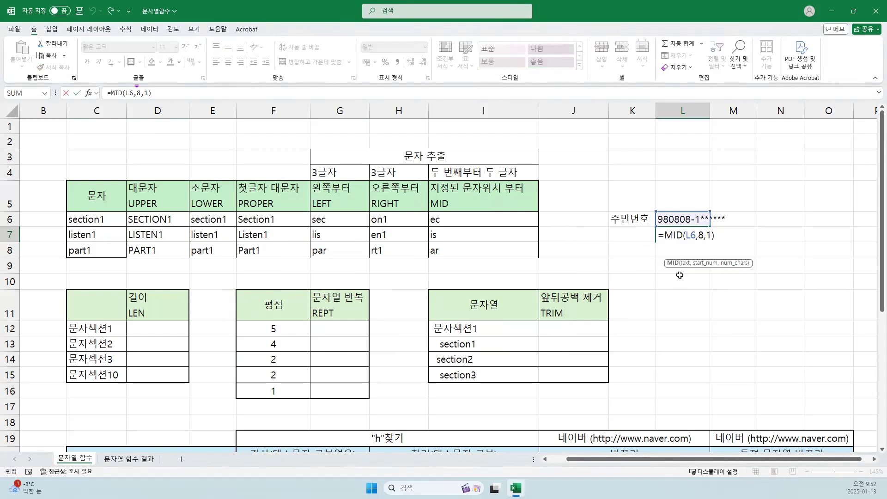
click(666, 236)
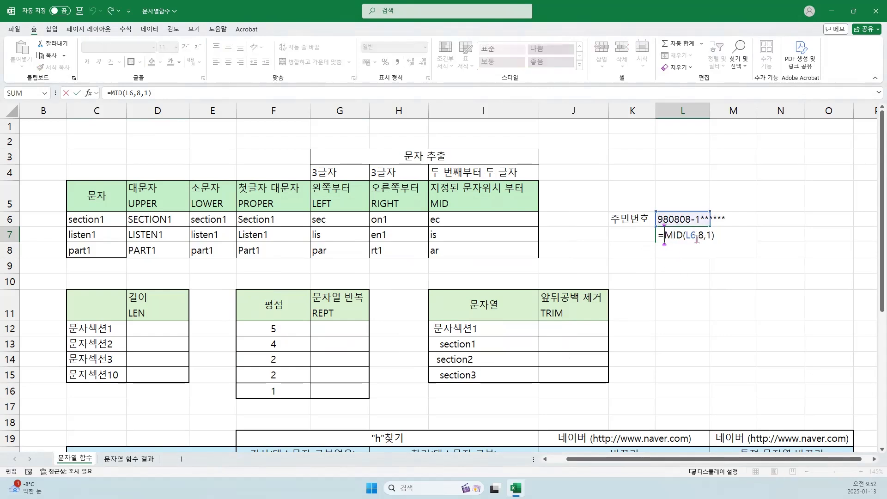
text(CHOOSE)
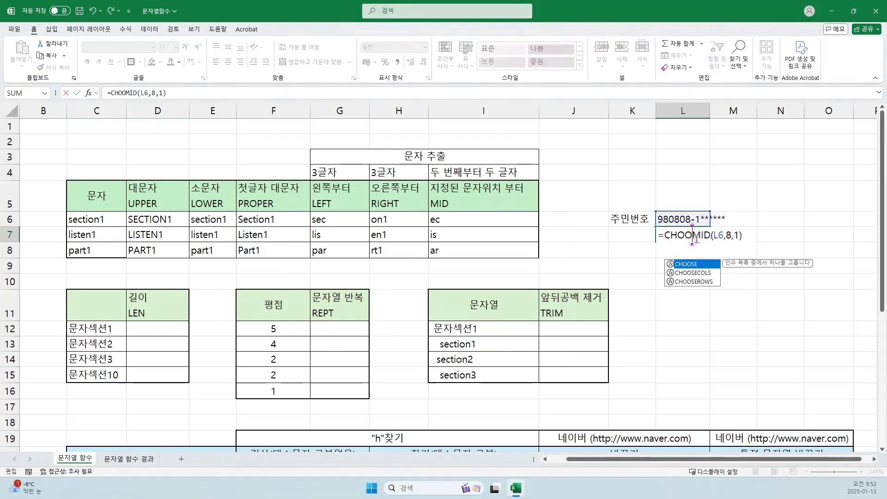
text(()
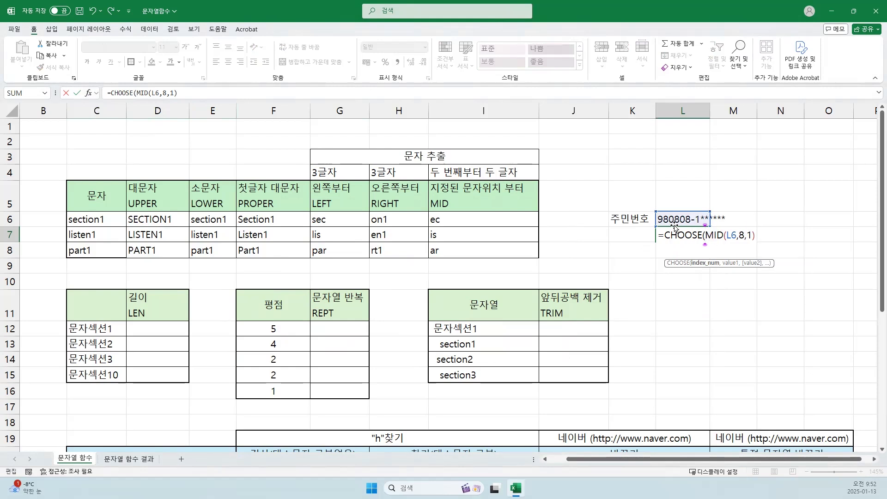
click(115, 92)
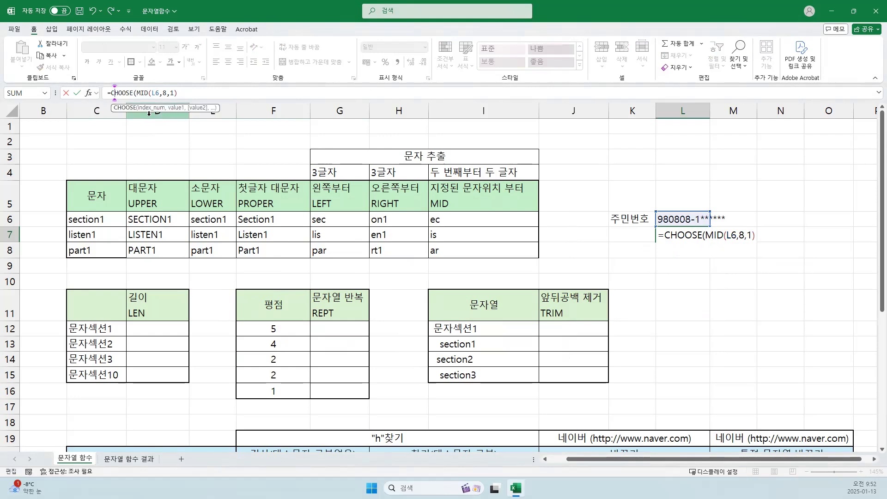
click(89, 96)
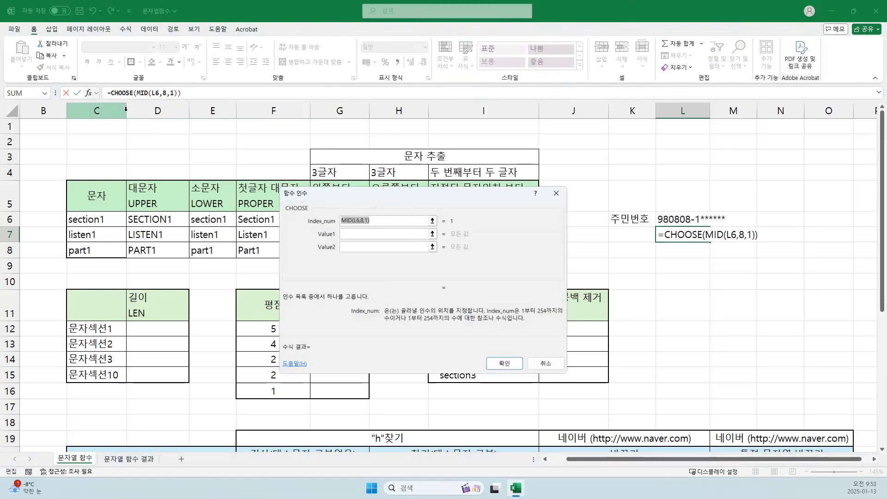
click(145, 93)
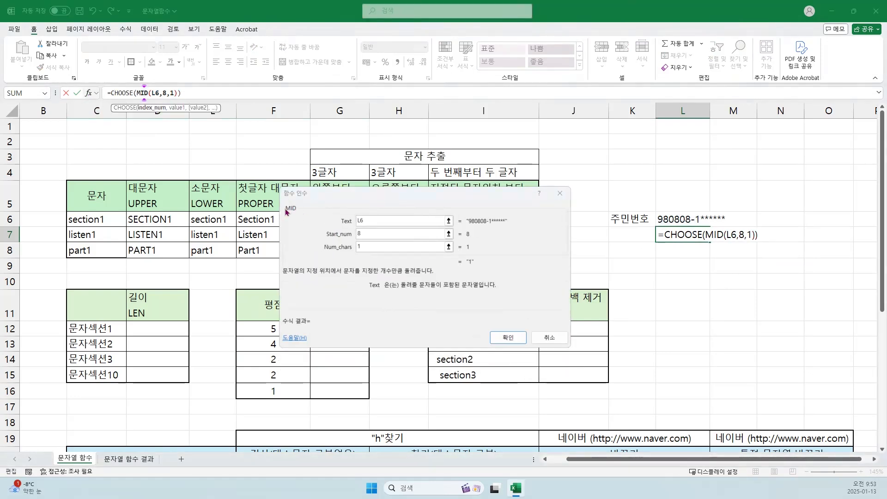
click(119, 93)
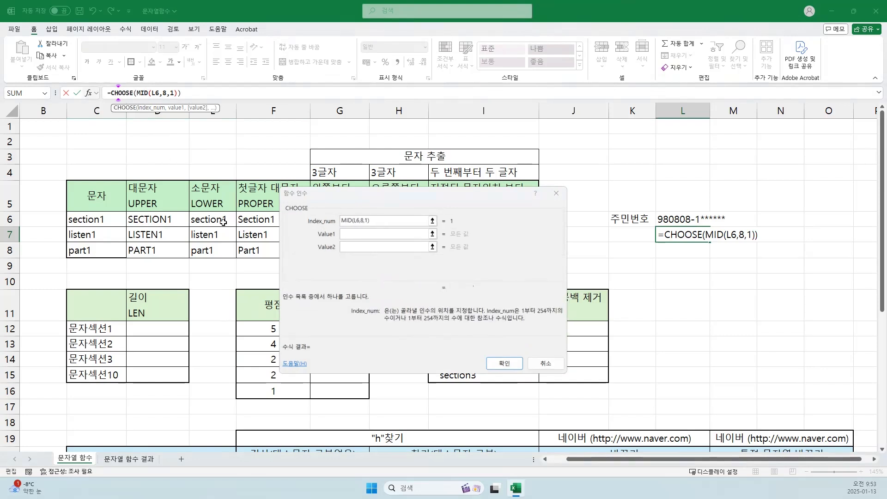
Step: Set the CHOOSE function's Value1 to Value4 to 남, 여, 남 and 여, and enter the nested formula in L7
click(356, 234)
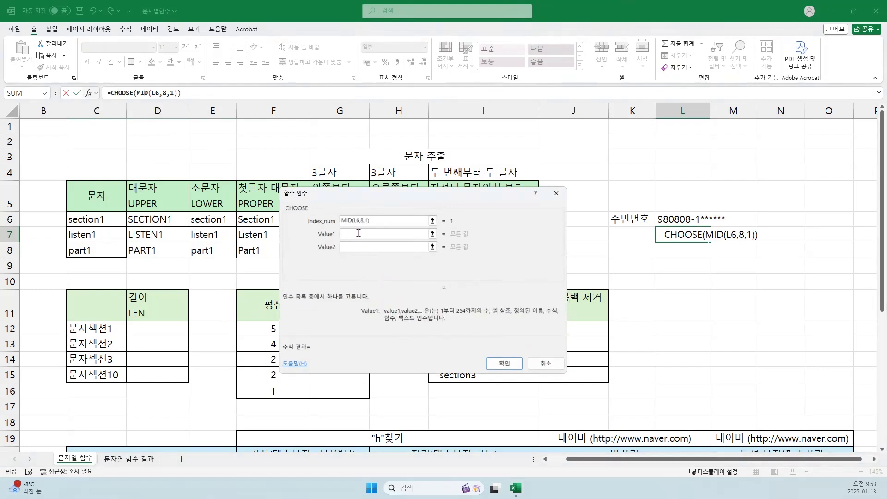
text(SKA)
key(BackSpace)
key(BackSpace)
key(BackSpace)
text(남)
key(Tab)
text(여)
key(Tab)
text(남)
key(Tab)
text(ㅇㅕ)
key(Tab)
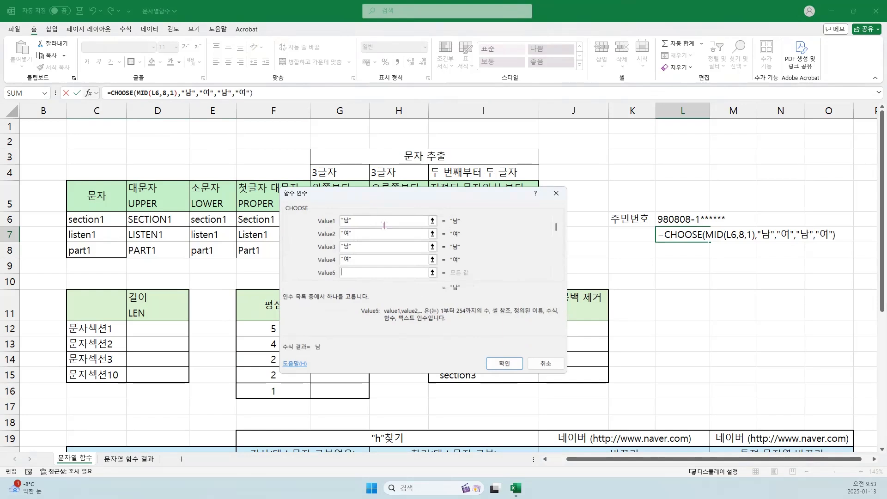
click(505, 363)
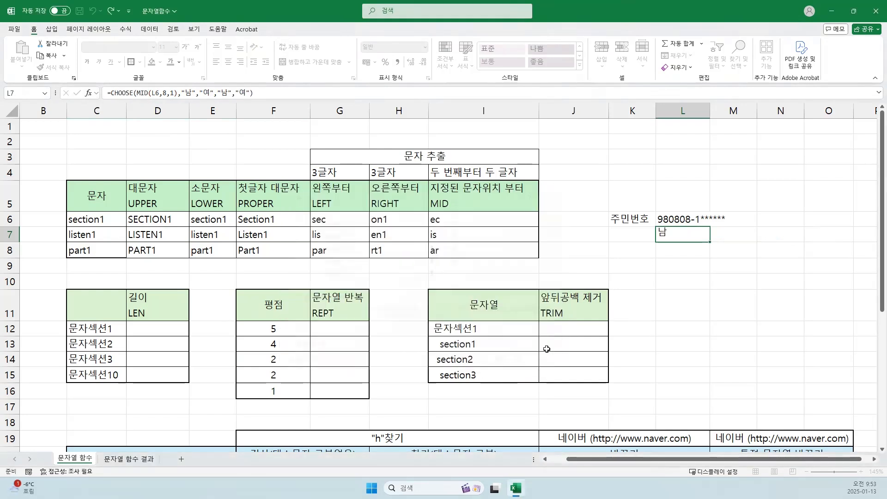
Step: Try 3 as the gender digit after the hyphen in L6's resident number
double_click(697, 221)
click(697, 221)
key(Delete)
text(3)
key(Return)
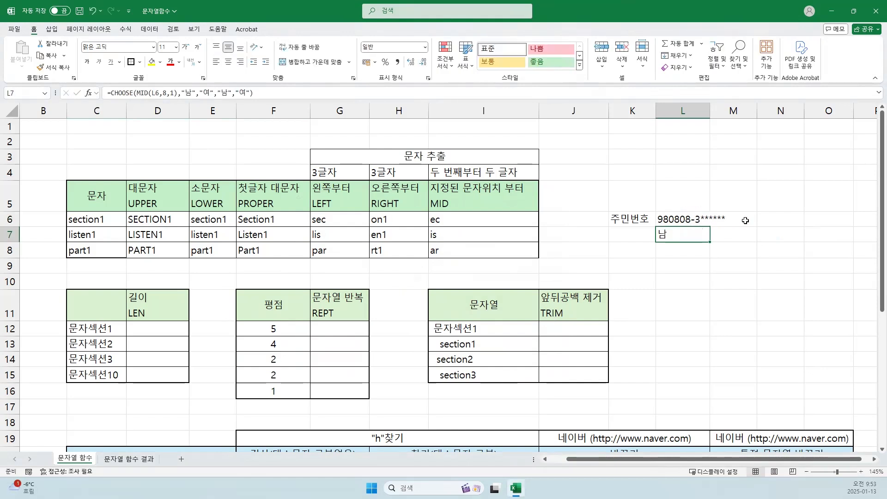
Step: Change the gender digit after the hyphen in L6's resident number to 2
double_click(696, 220)
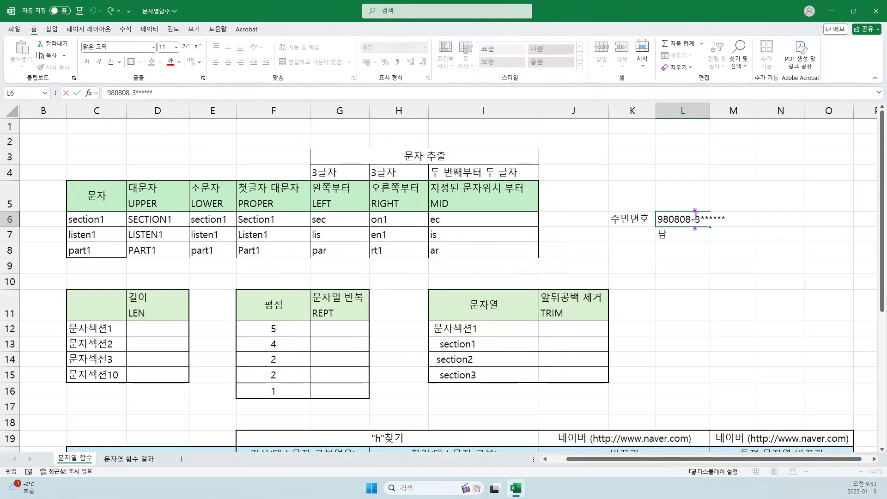
key(Delete)
text(2)
key(Return)
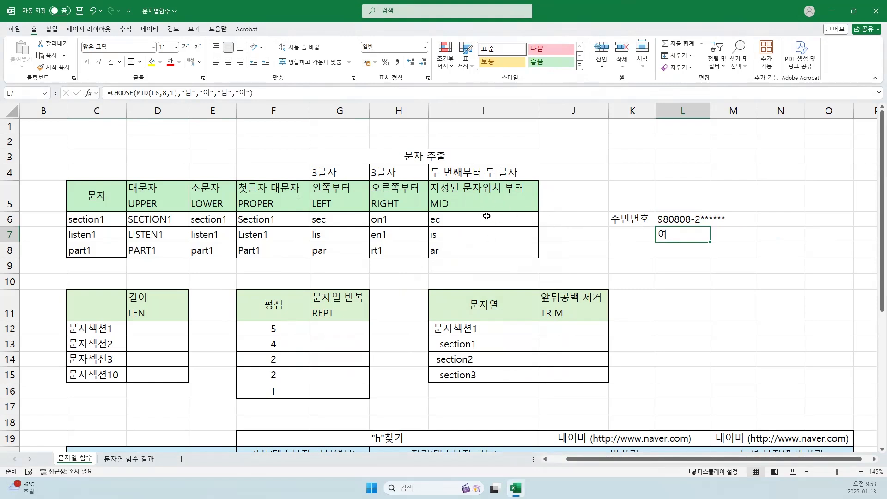
scroll(214, 213, down, 1)
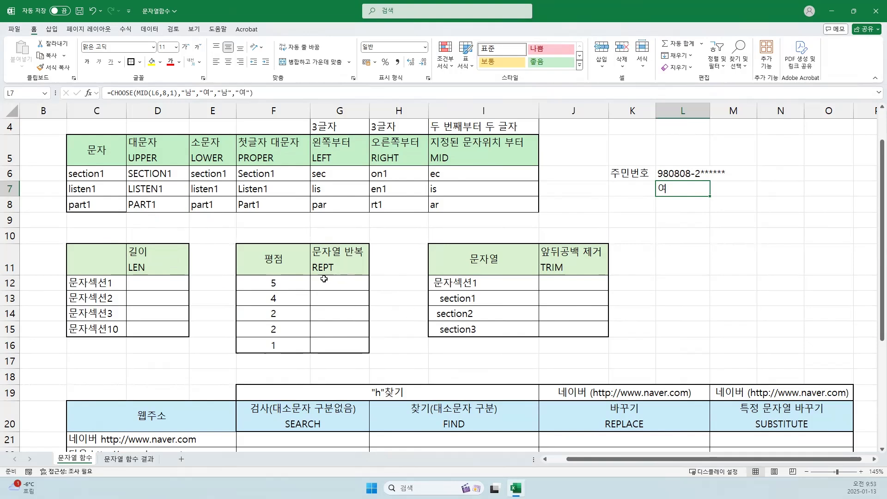
click(389, 285)
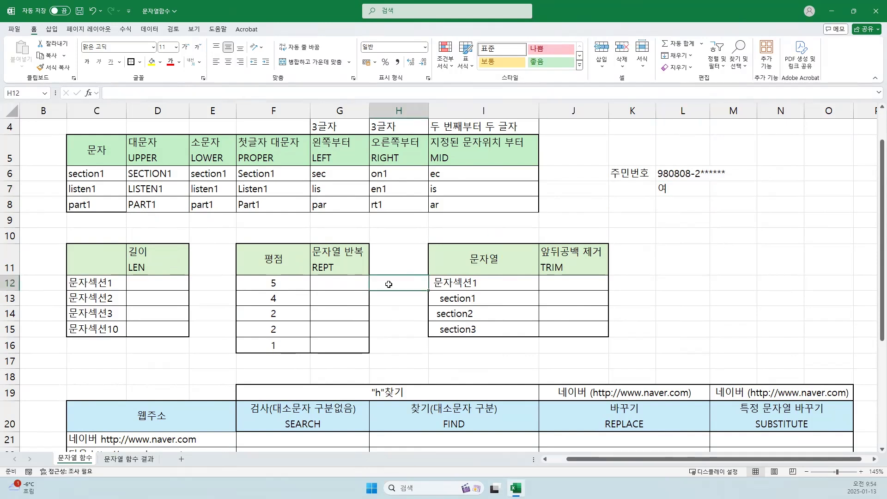
text(****)
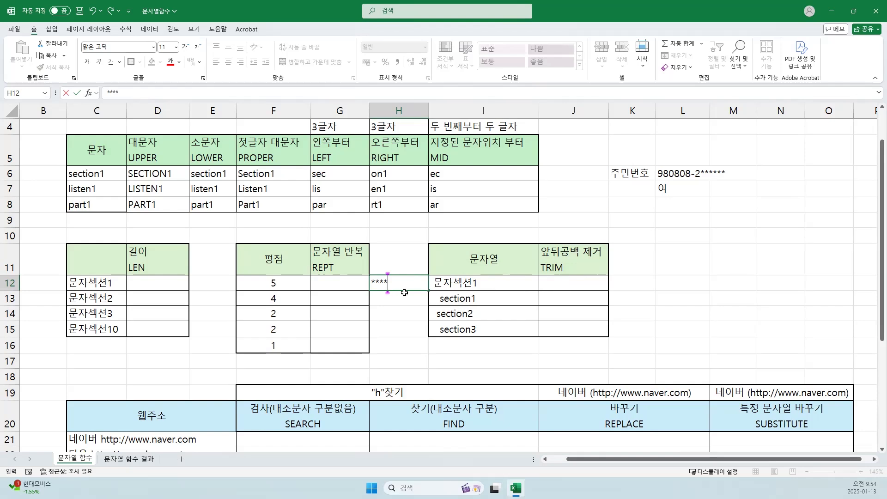
key(BackSpace)
key(BackSpace)
key(BackSpace)
key(BackSpace)
key(Return)
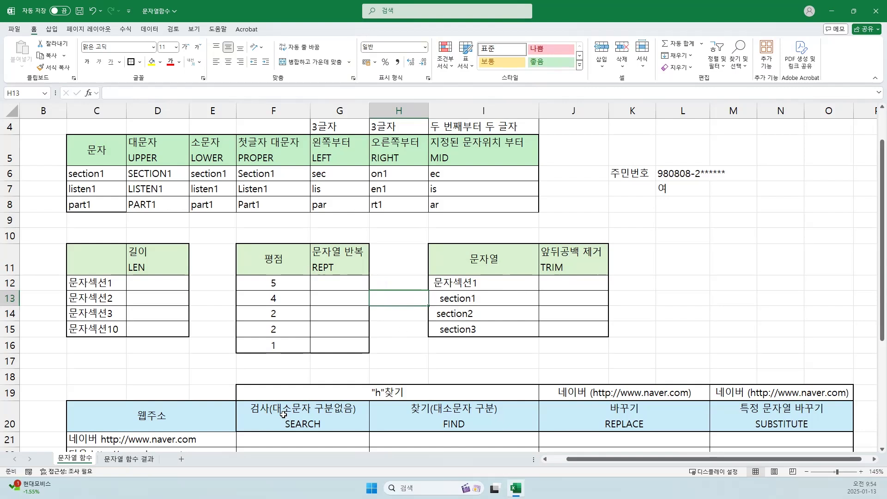
Step: Examine the finished REPT column on the 문자열 함수 결과 sheet, and return to the 문자열 함수 sheet
click(135, 459)
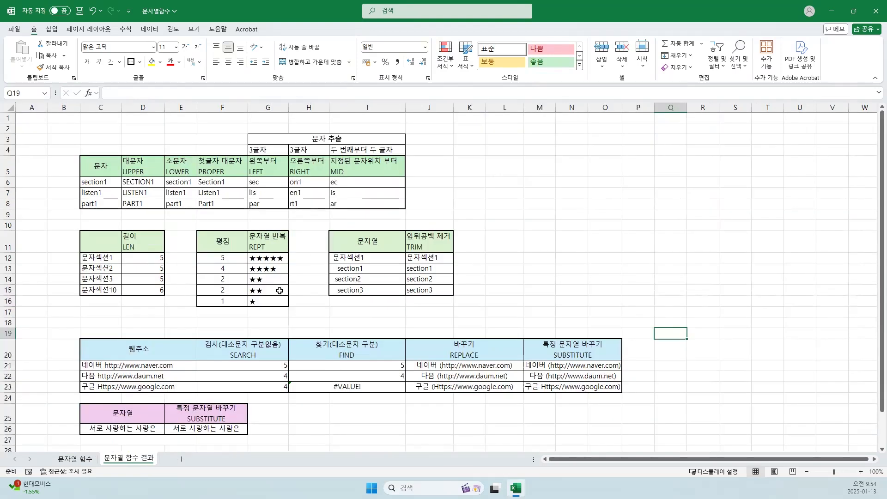
ctrl+scroll(277, 293, up, 1)
scroll(278, 293, up, 2)
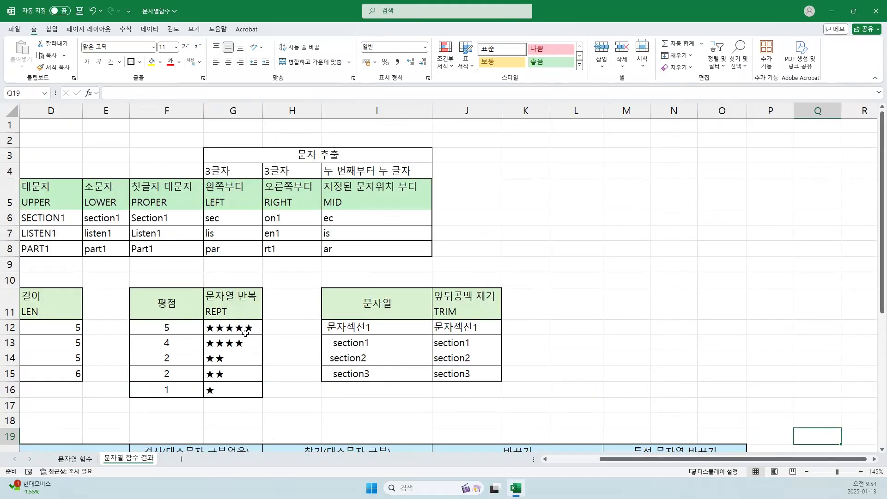
click(72, 460)
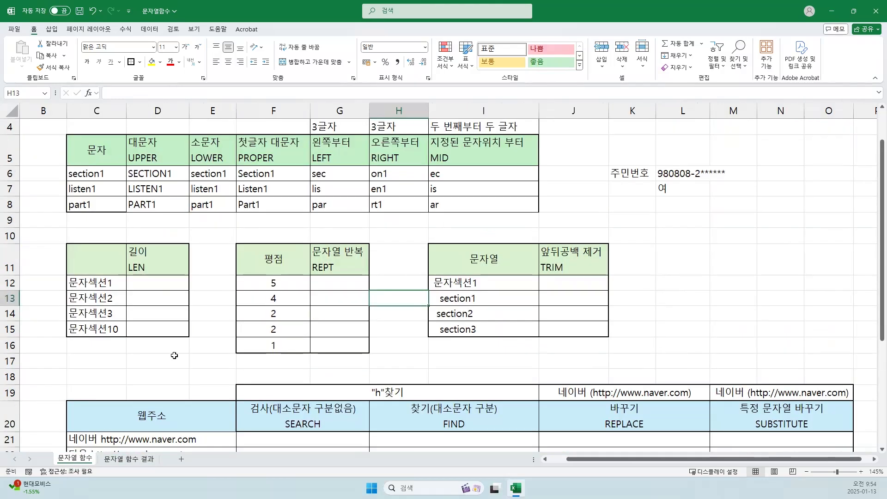
Step: Calculate the text length of C12 in D12 with the LEN function and fill the formula down to D15
click(145, 283)
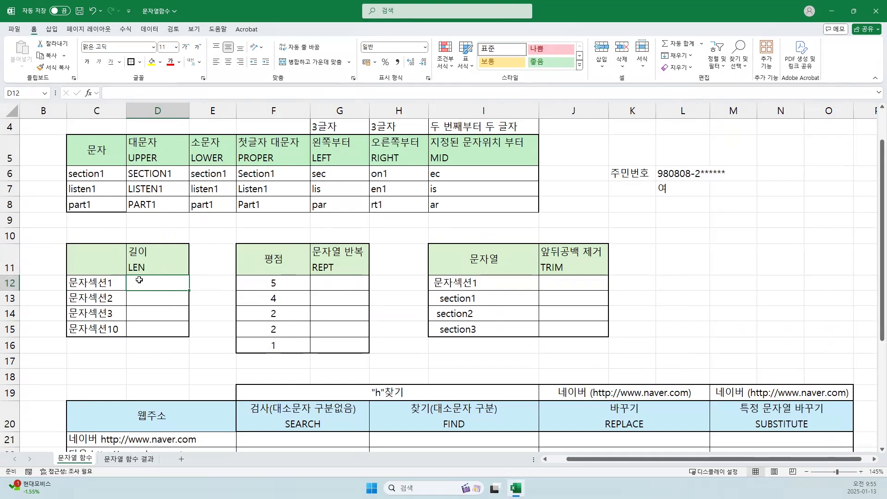
text(=)
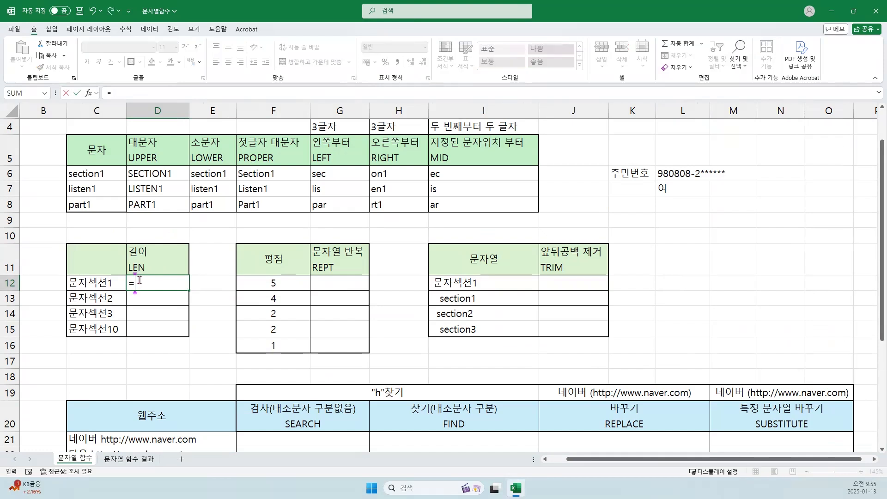
text(LEN)
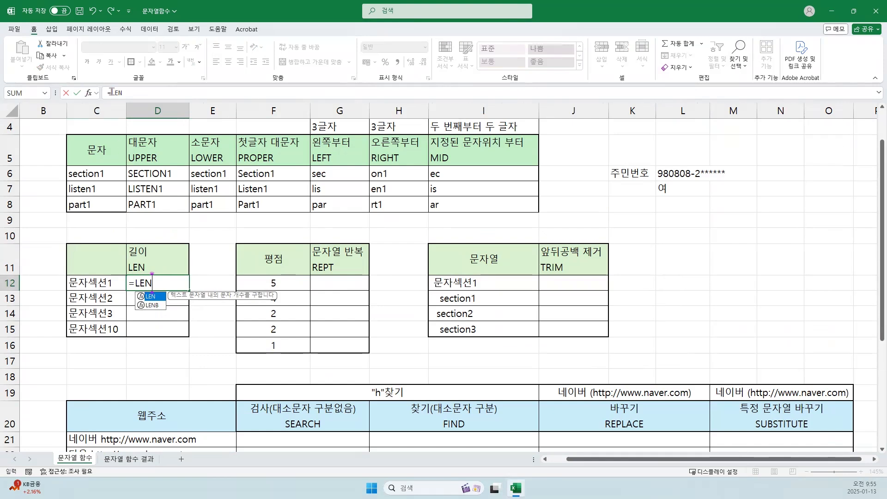
key(Tab)
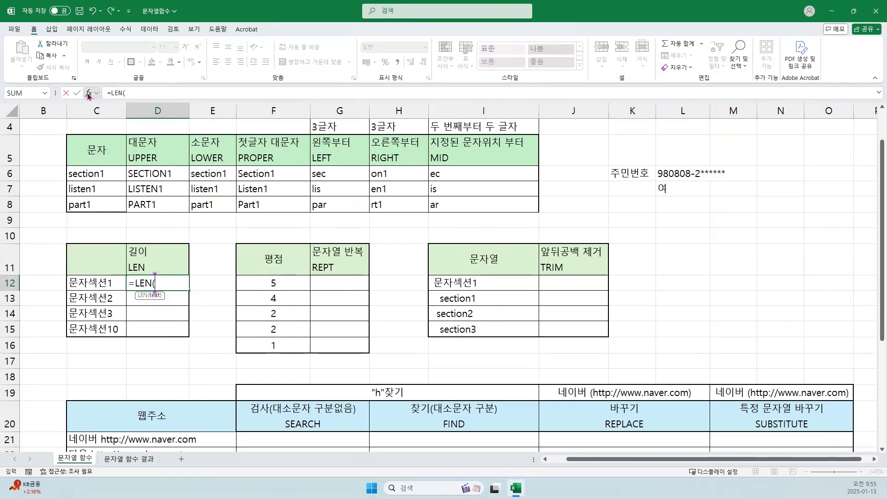
click(88, 93)
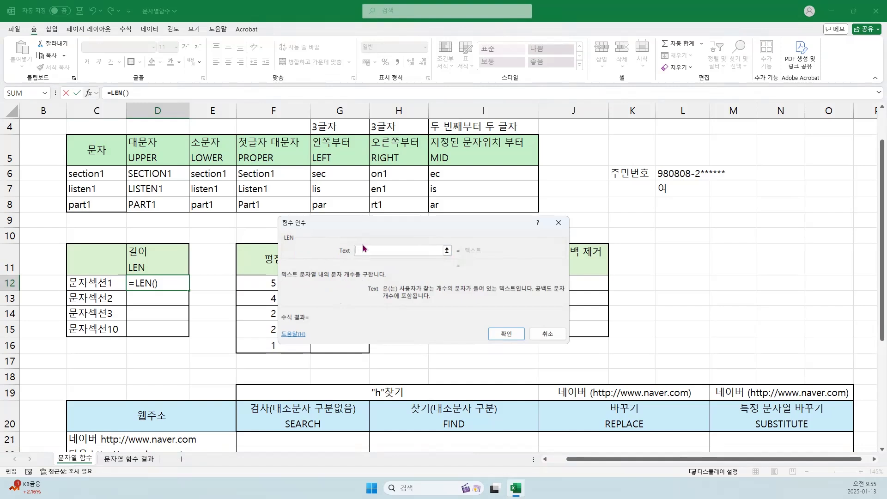
click(96, 283)
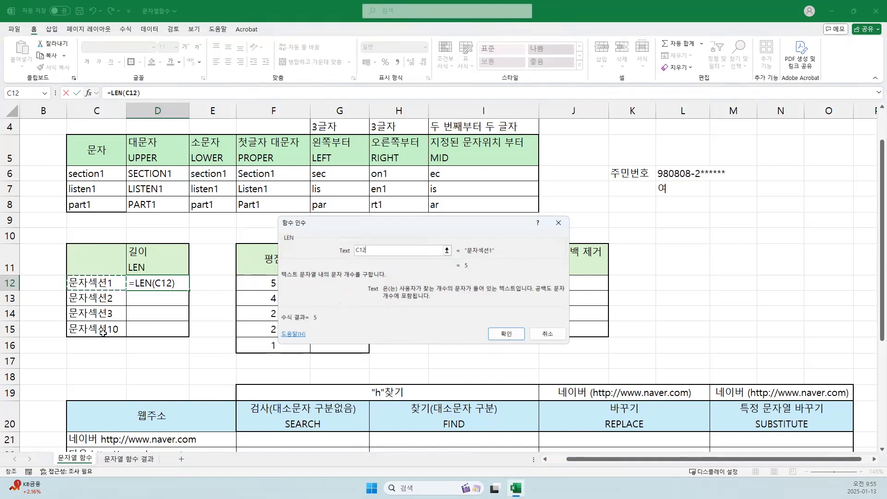
click(512, 339)
drag(189, 290, 189, 338)
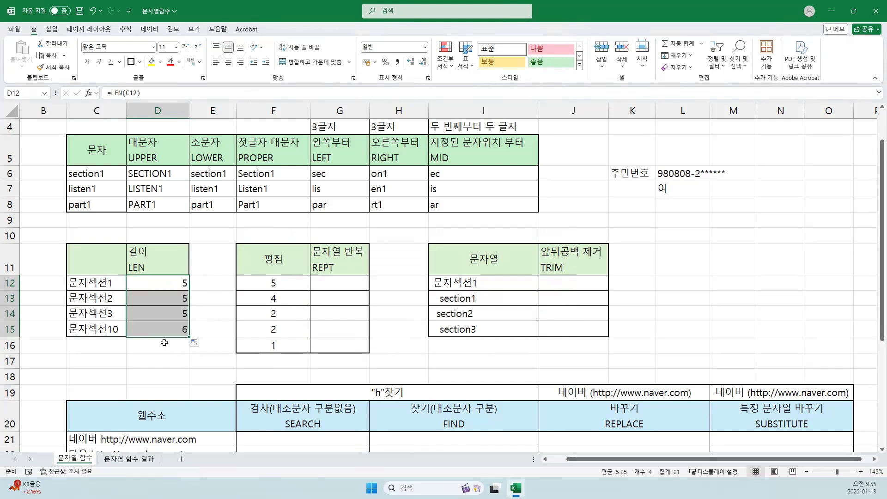
Step: Replace 섹션 with SECTION in C13 of the LEN table so the text reads 문자SECTION2
click(97, 299)
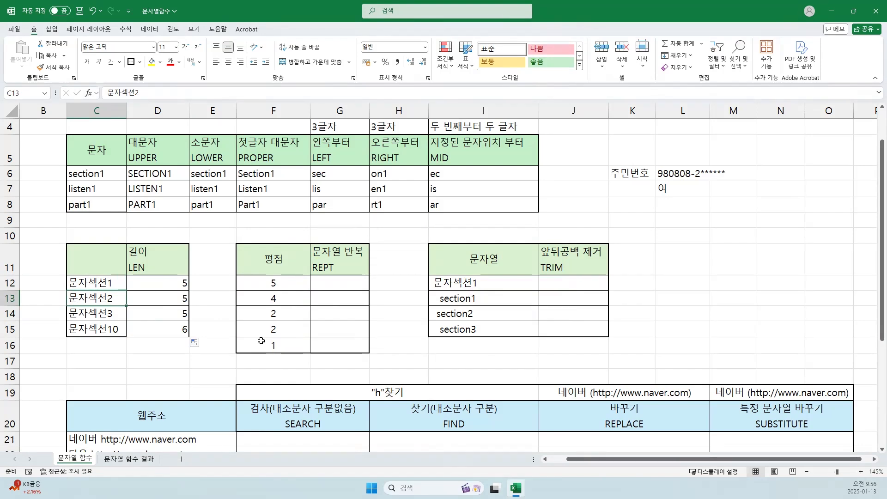
double_click(106, 297)
key(BackSpace)
key(BackSpace)
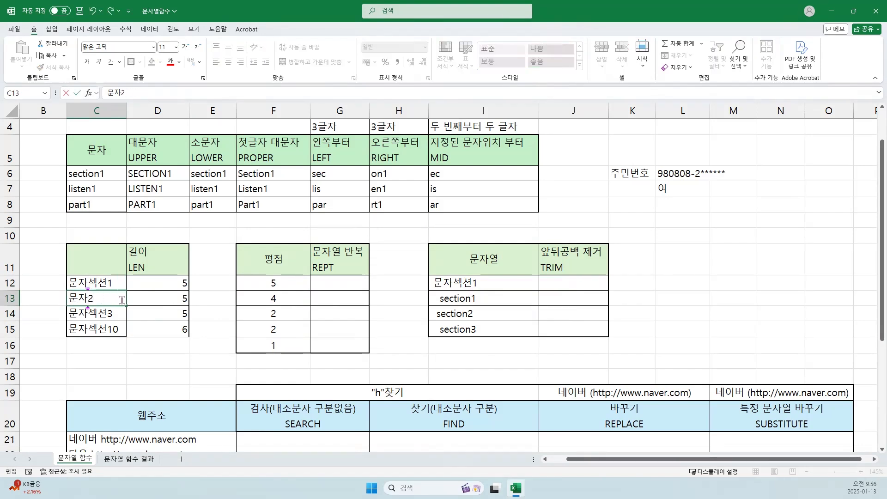
text(SECTION)
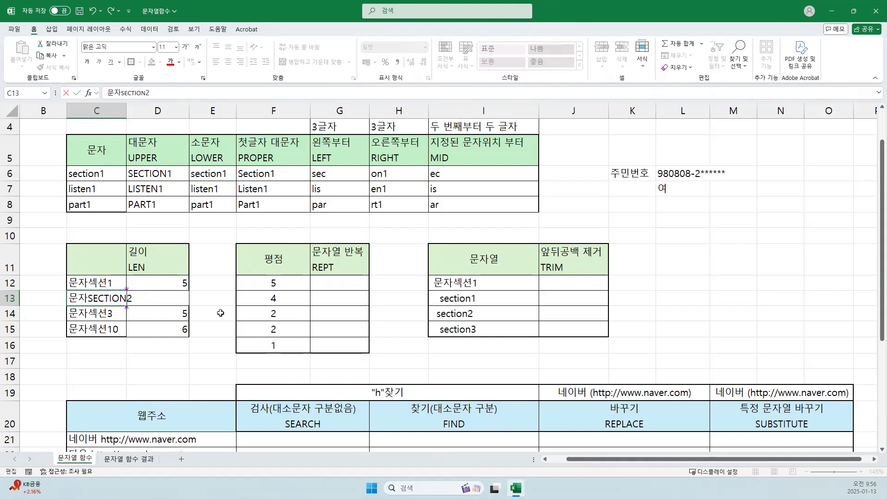
key(Return)
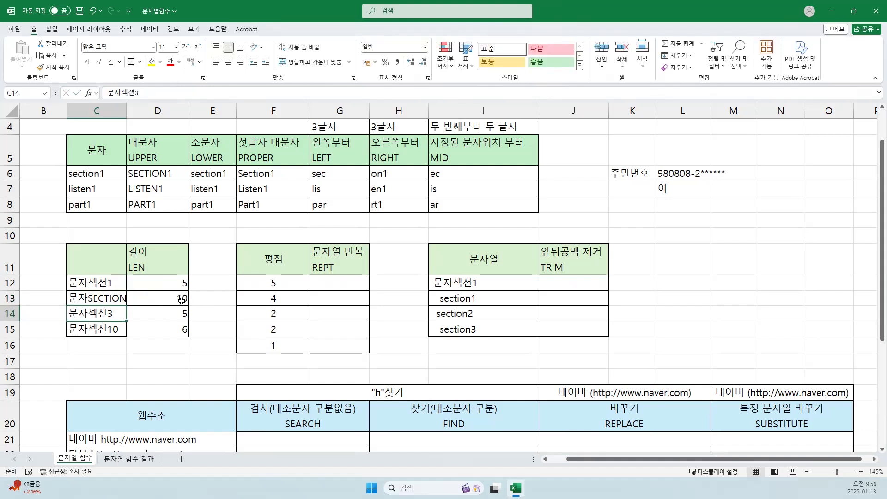
click(102, 301)
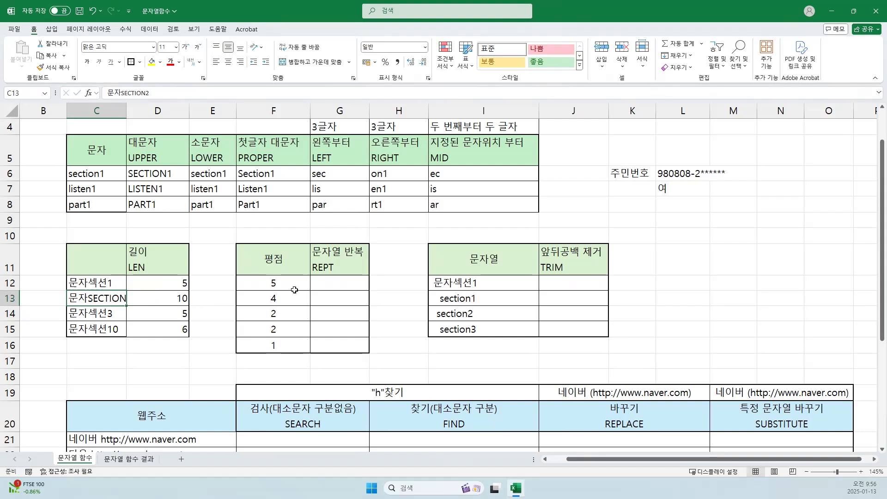
Step: Insert a filled star symbol ★ in G10, above the REPT column heading
click(330, 282)
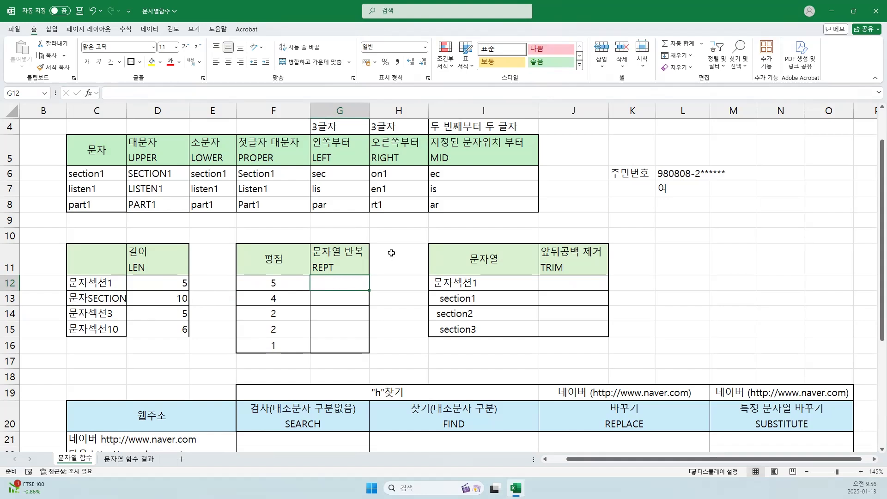
click(335, 238)
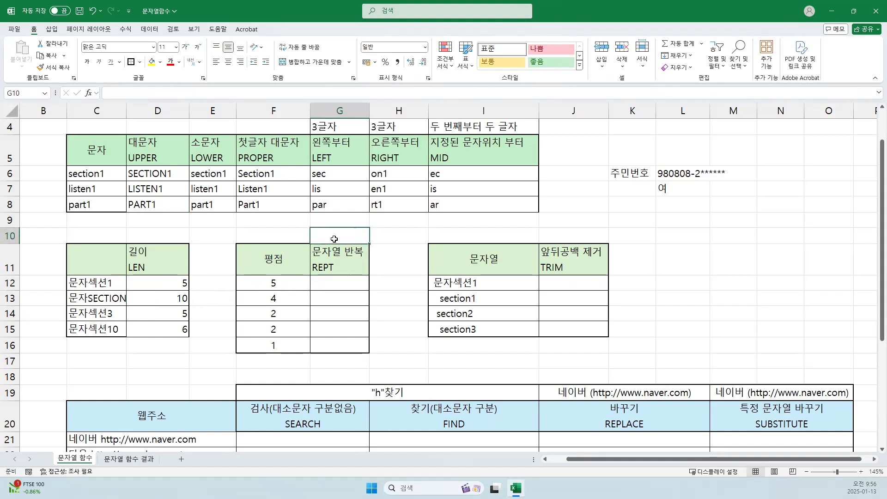
text(A)
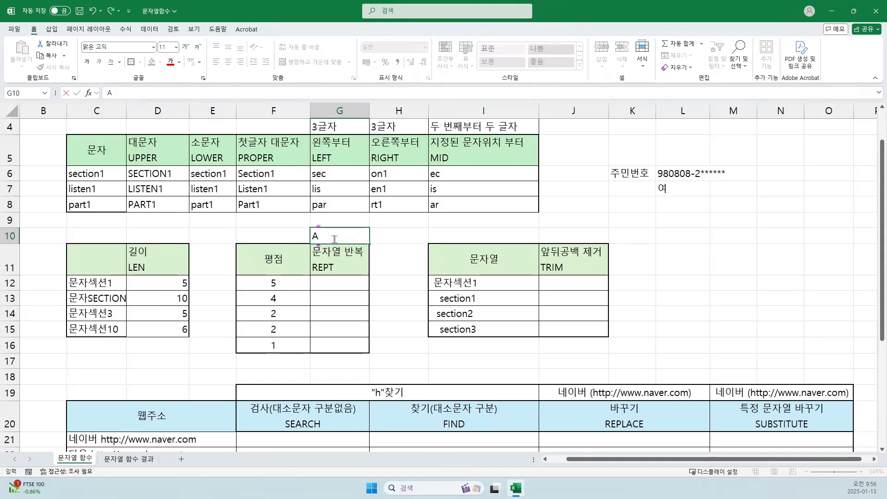
text(ㅁ)
key(Hangul_Hanja)
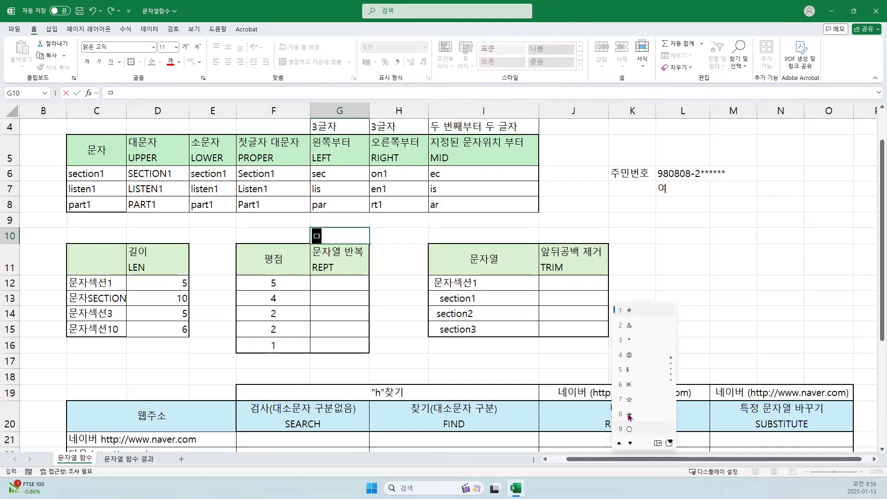
click(630, 414)
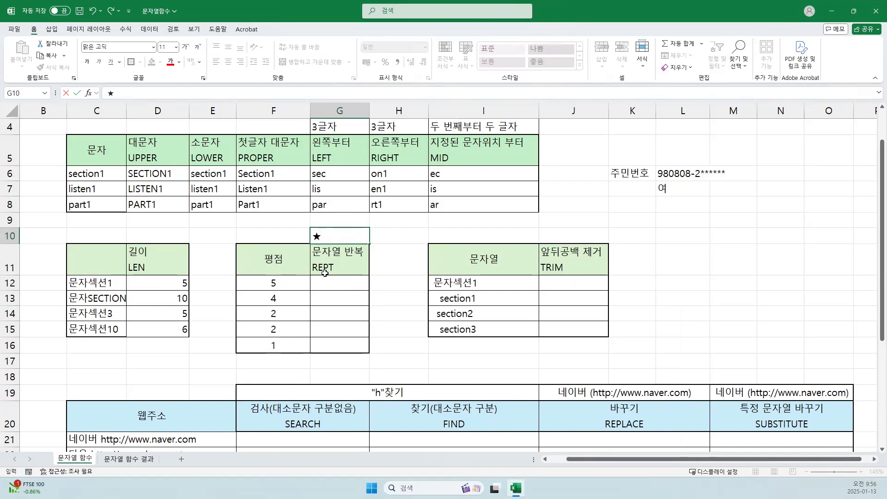
Step: Build a REPT function in G12 with "★" as its Text argument and F12 as Number_times
click(331, 284)
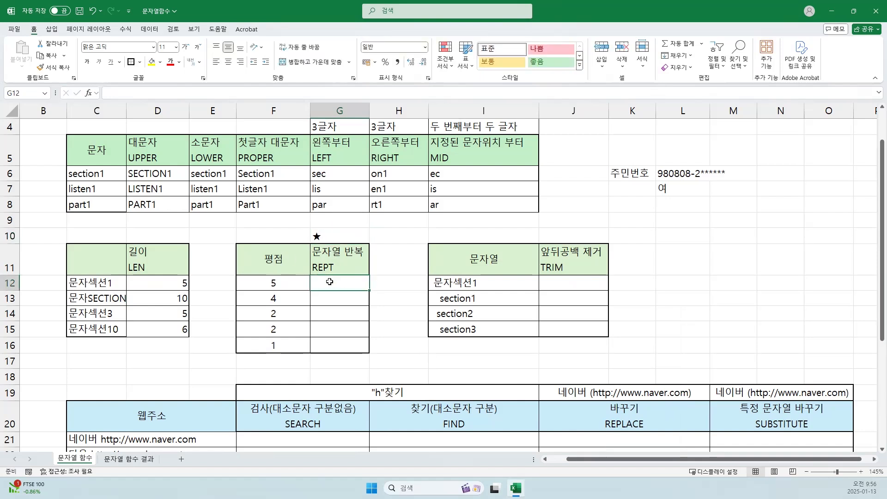
text(=)
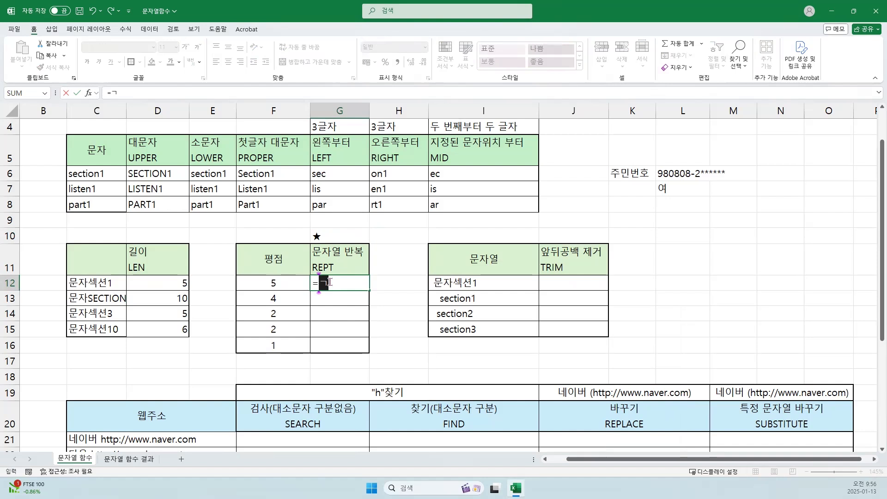
text(REPT)
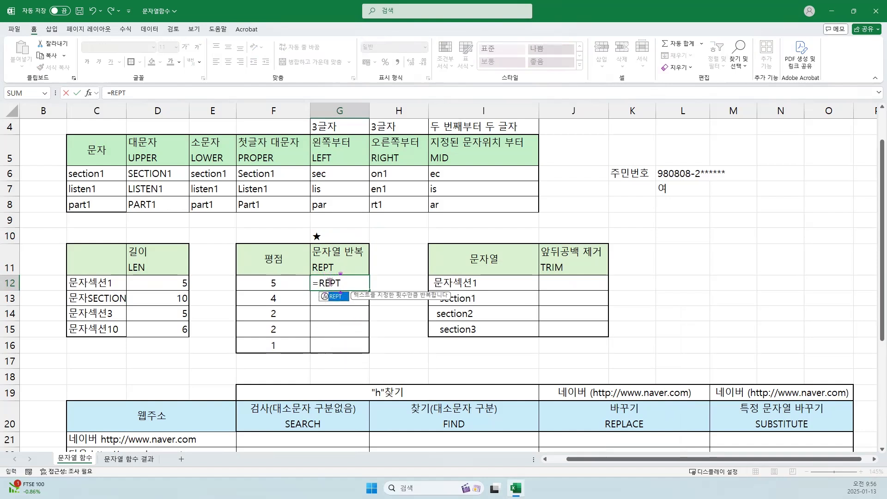
text(()
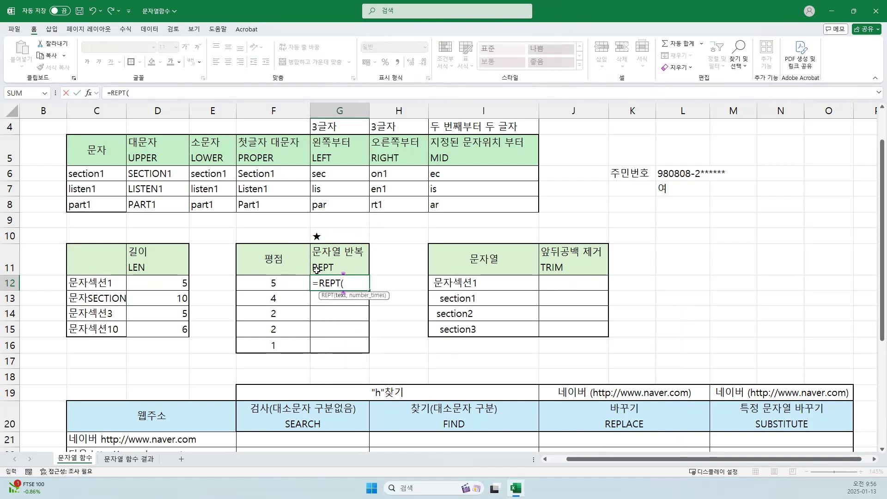
click(91, 94)
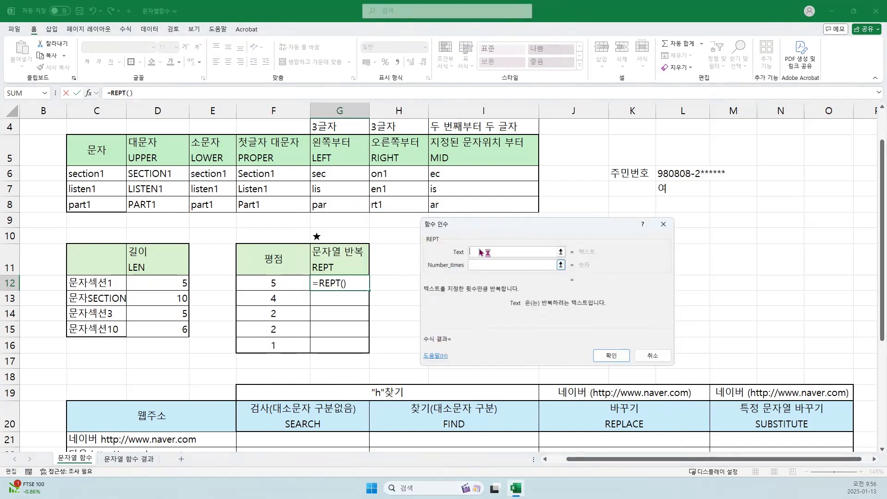
click(284, 283)
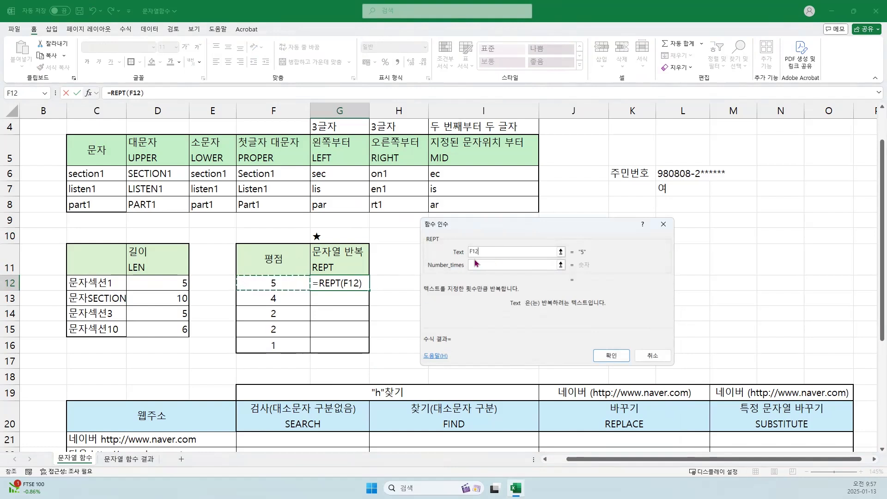
drag(485, 249, 459, 253)
text(a)
key(BackSpace)
text(ㅁ)
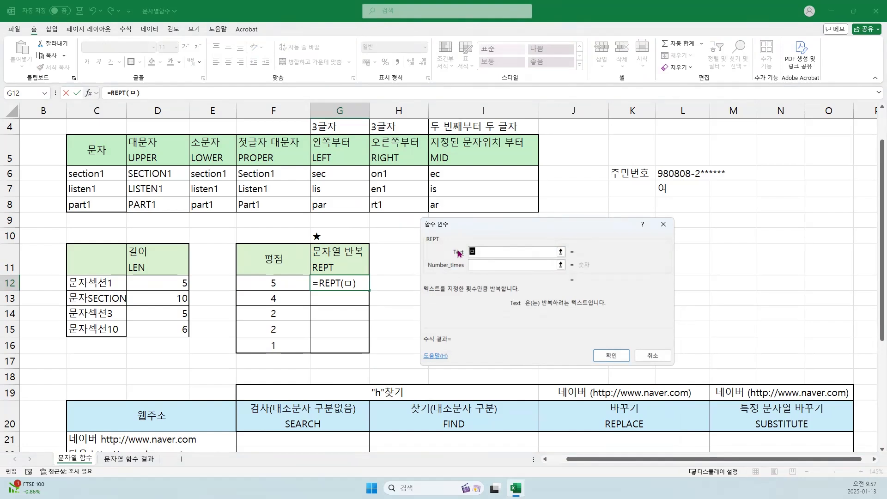
key(Hangul_Hanja)
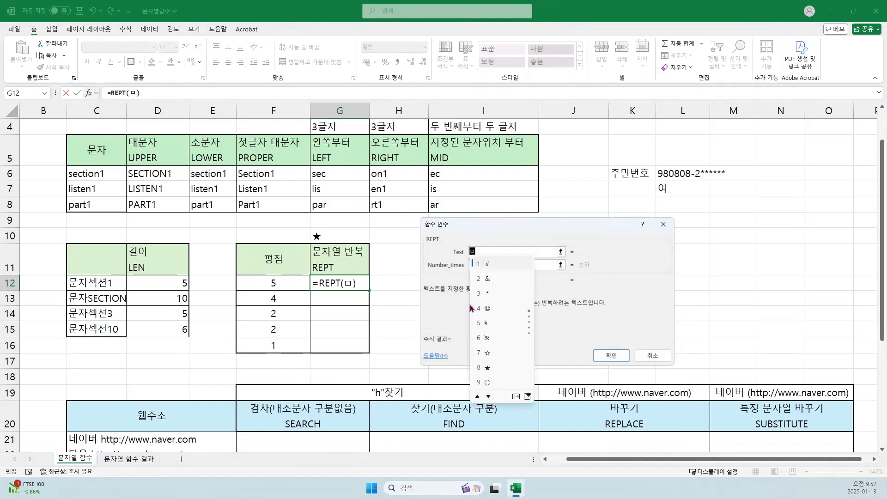
click(487, 369)
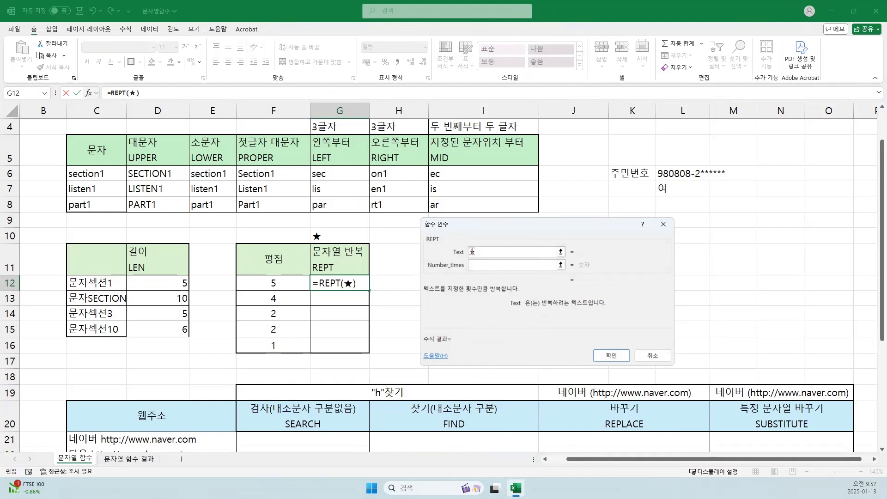
text(")
click(477, 263)
click(273, 283)
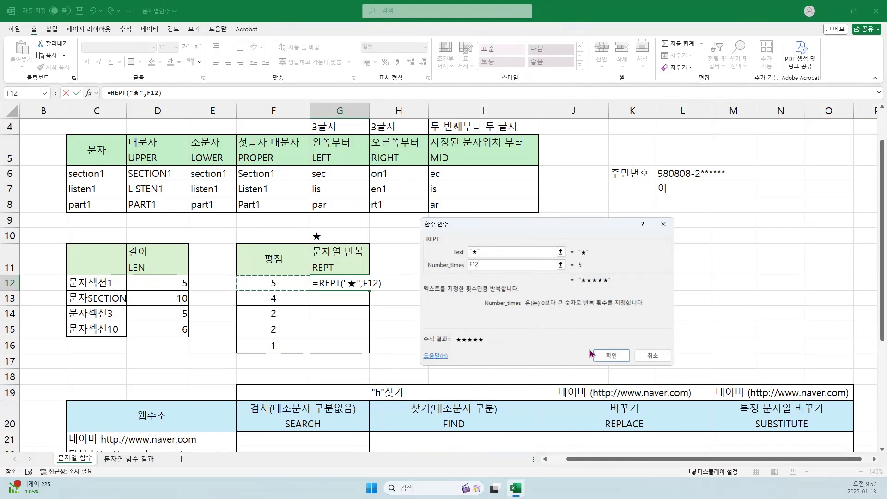
Step: Remove the double quotes around ★ in REPT's Text argument and enter them again
click(484, 250)
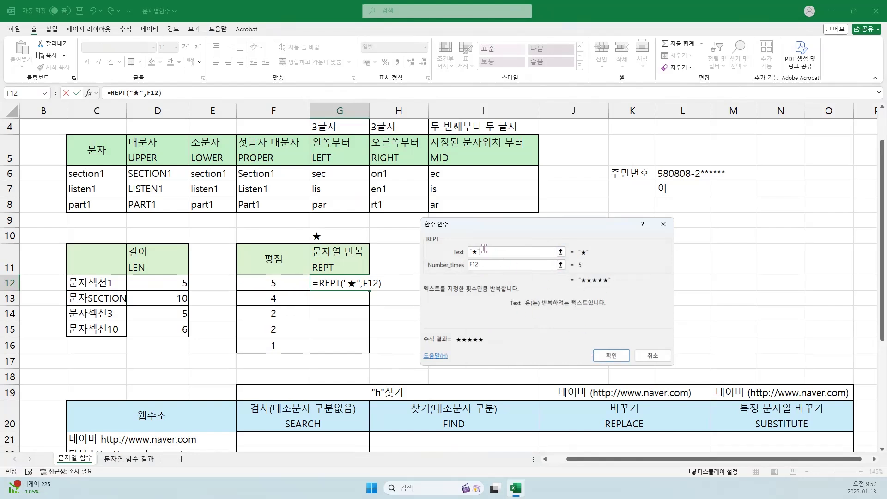
key(BackSpace)
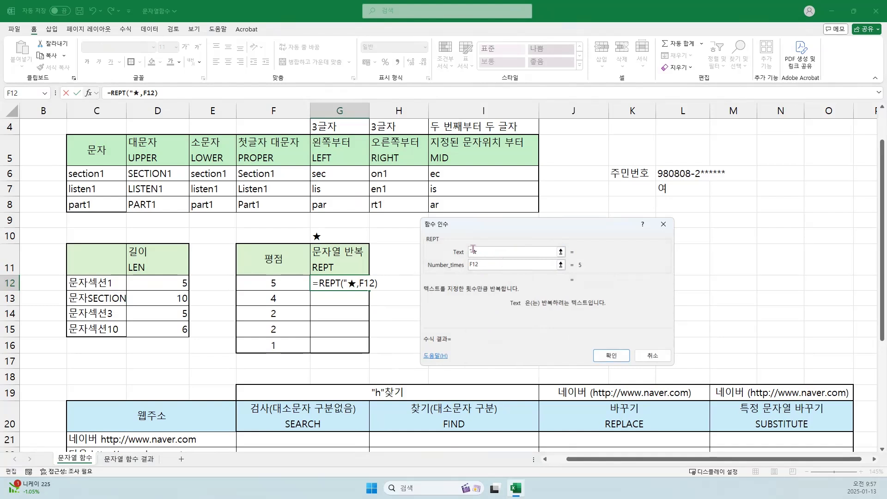
key(Left)
key(BackSpace)
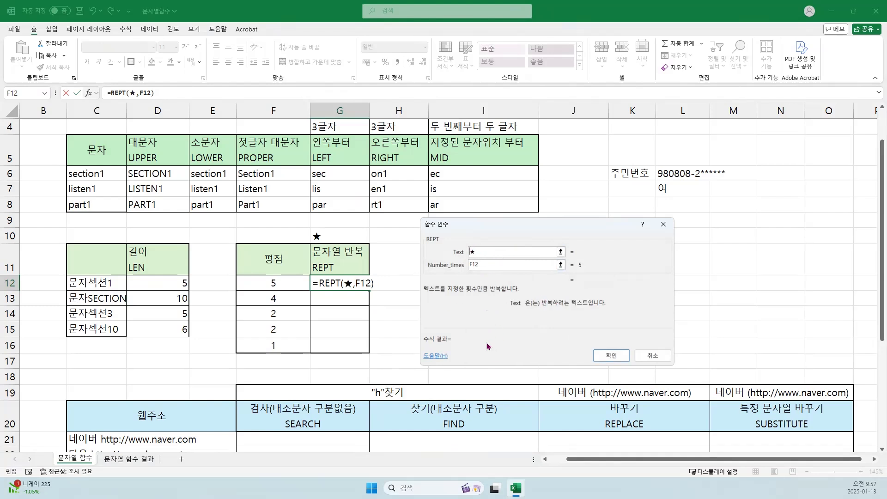
text("★)
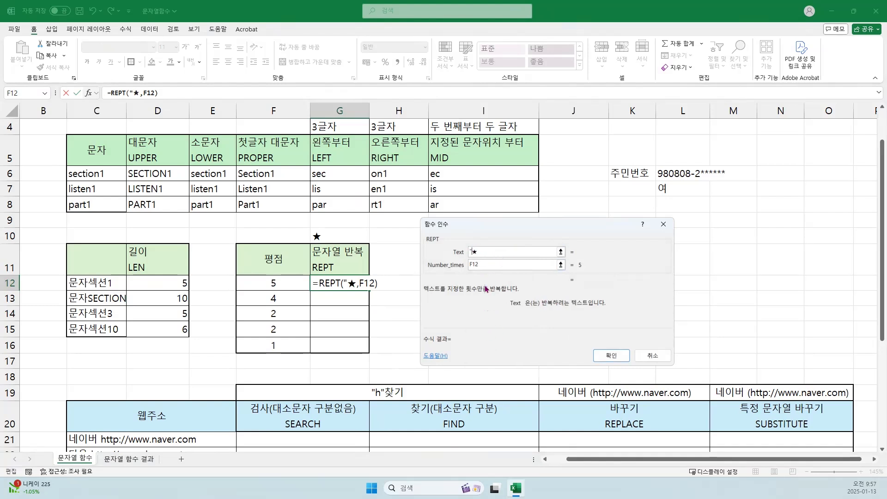
text(")
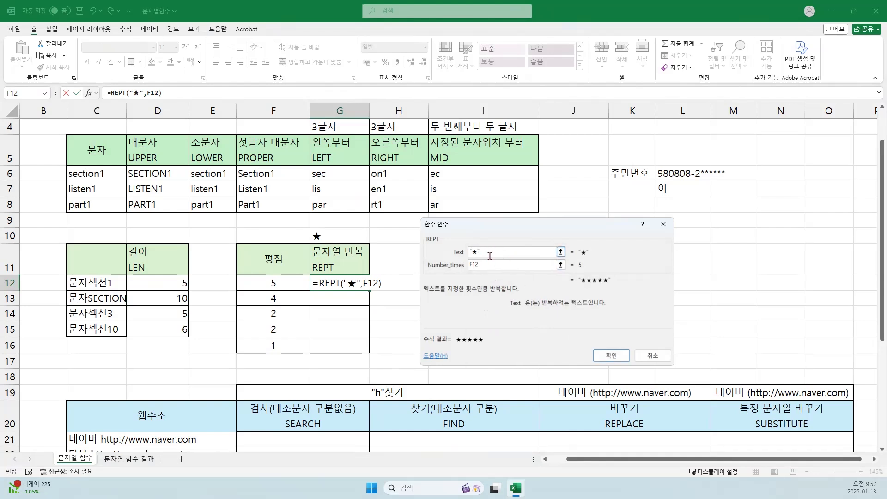
Step: Enter the REPT formula in G12 and fill it down to G16 for the remaining ratings
click(615, 360)
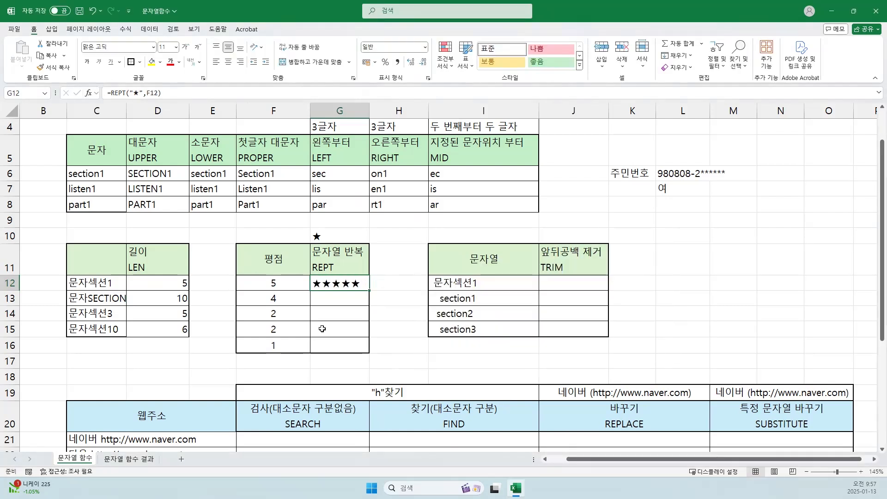
drag(370, 305, 371, 354)
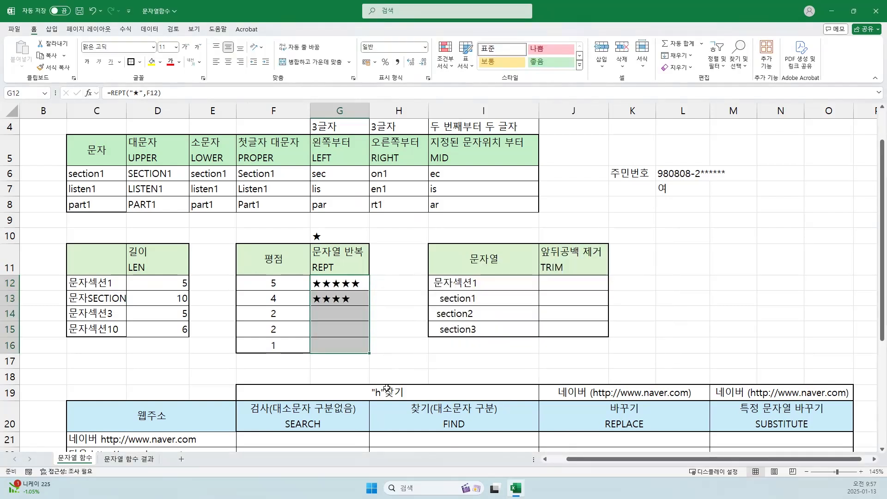
click(271, 285)
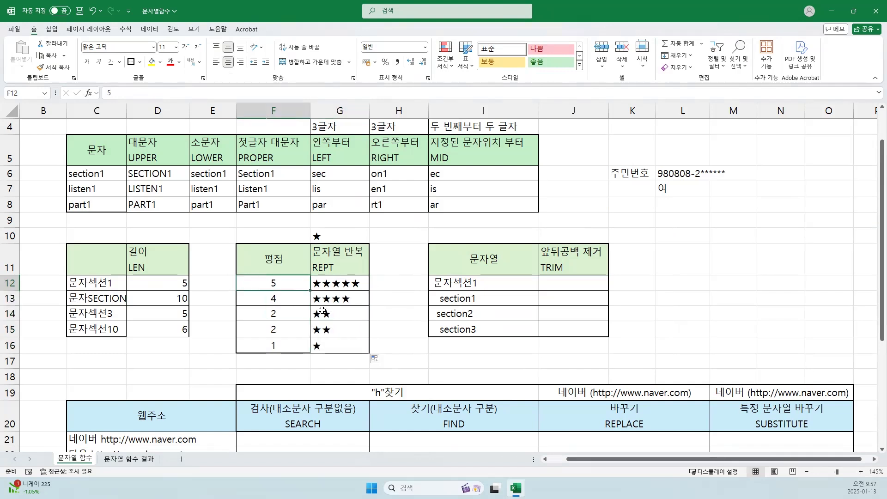
Step: Change the first two ratings, setting F12 to 4 and F13 to 3
text(4)
key(Return)
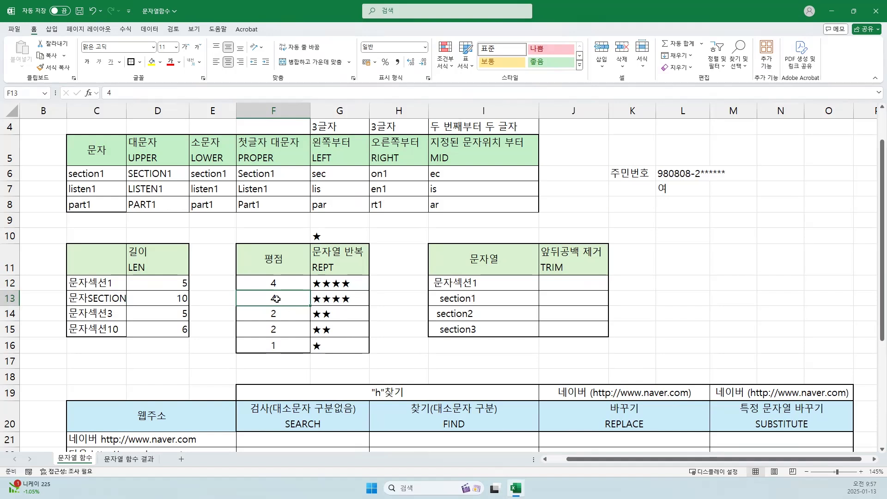
text(3)
key(Return)
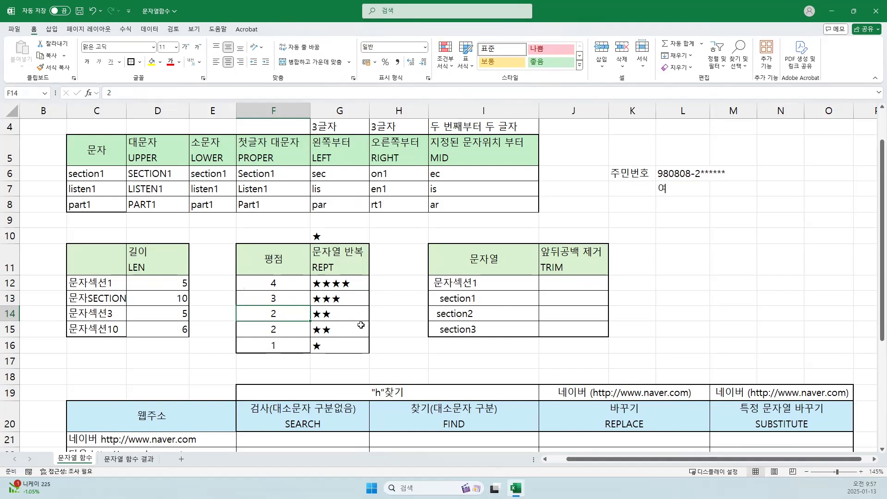
Step: Enter =TRIM(I12) in J12 and fill it down to J15 for the remaining strings
click(554, 280)
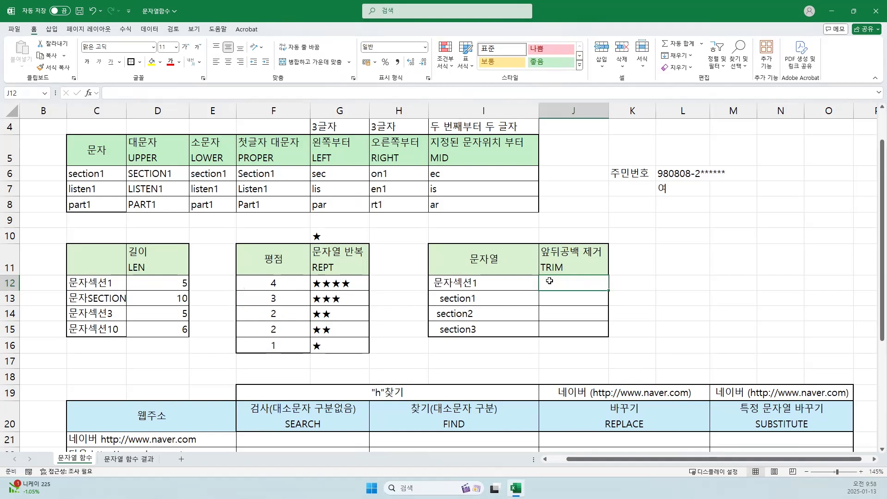
text(=)
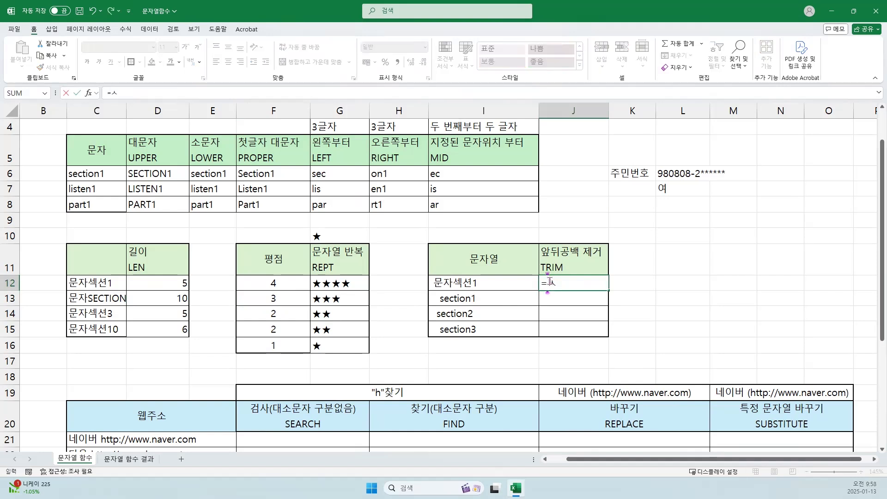
text(TRI)
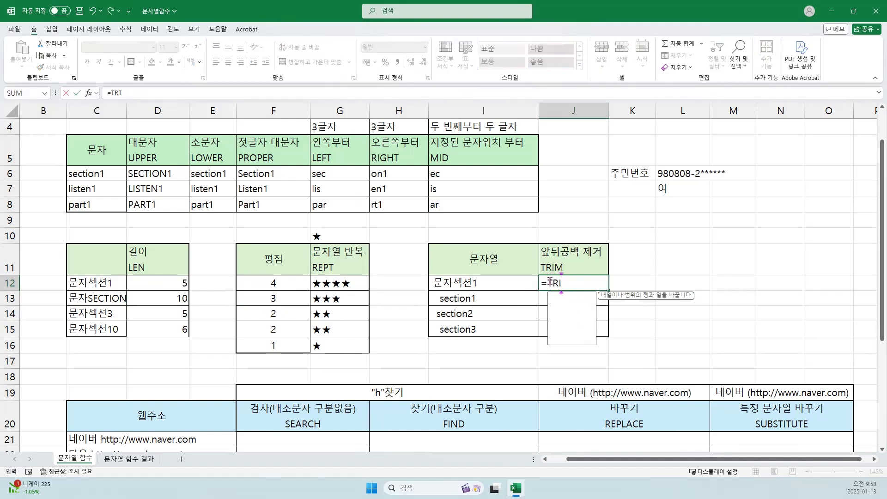
text(M()
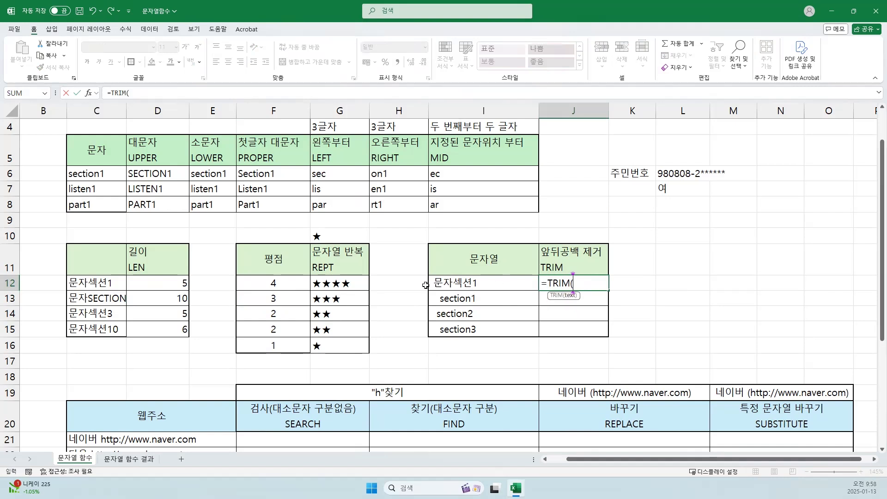
click(454, 284)
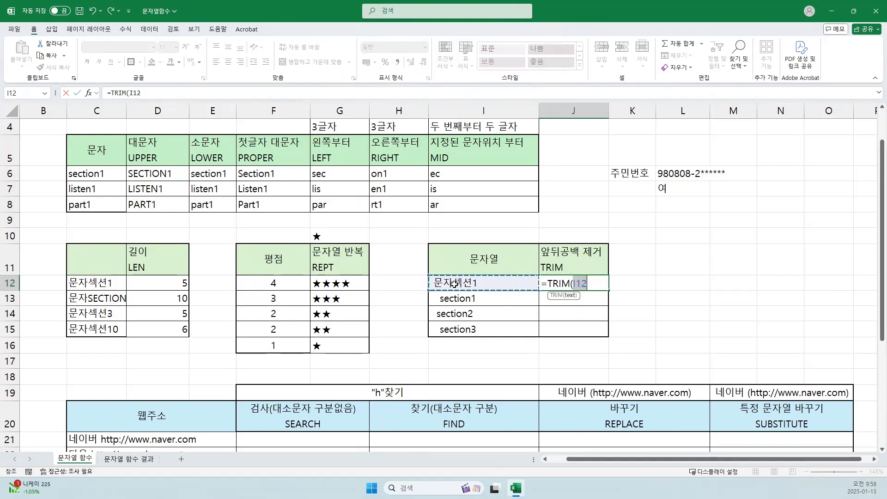
text())
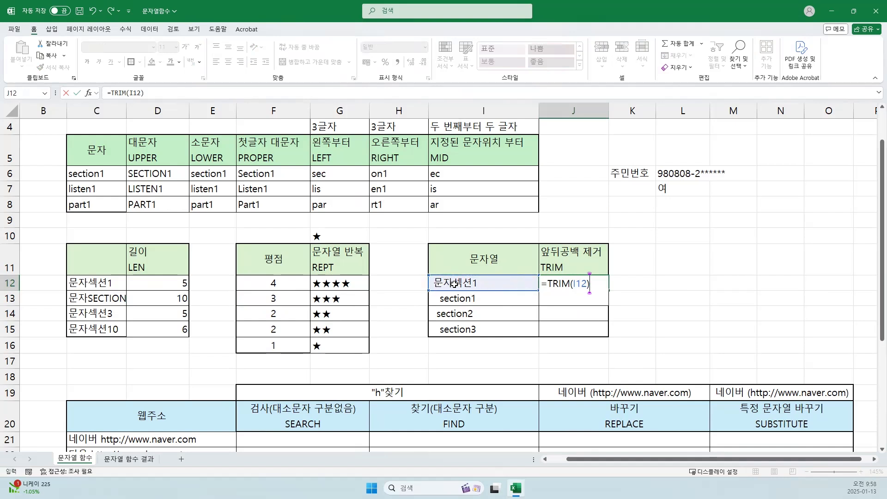
key(Return)
click(555, 283)
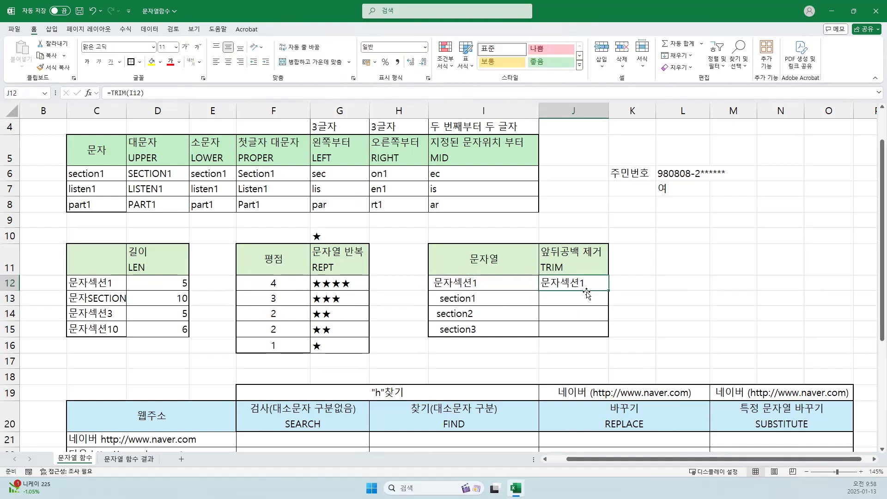
drag(609, 291, 588, 340)
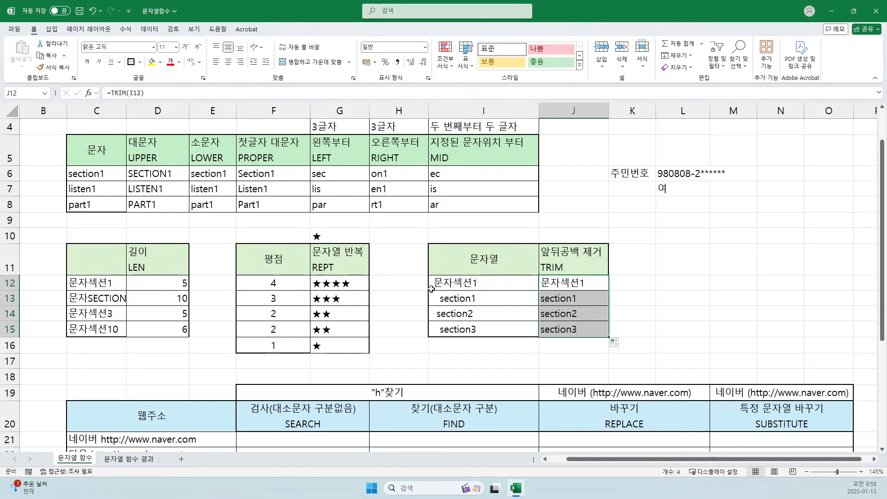
Step: Build a SEARCH function in F21 with "h" as Find_text and C21 as Within_text
scroll(367, 288, down, 3)
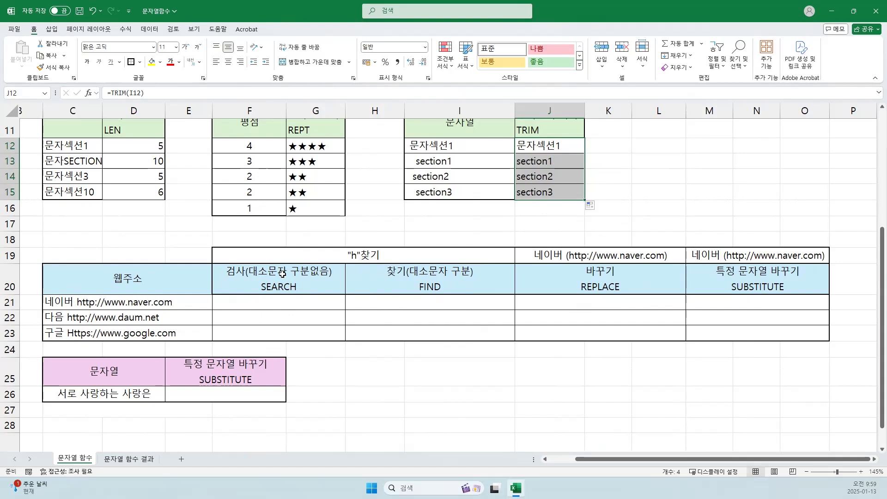
click(273, 302)
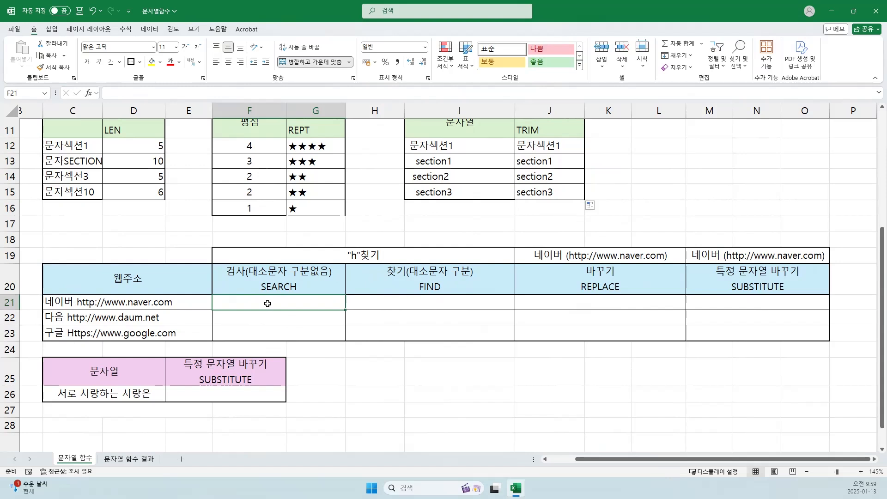
text(=)
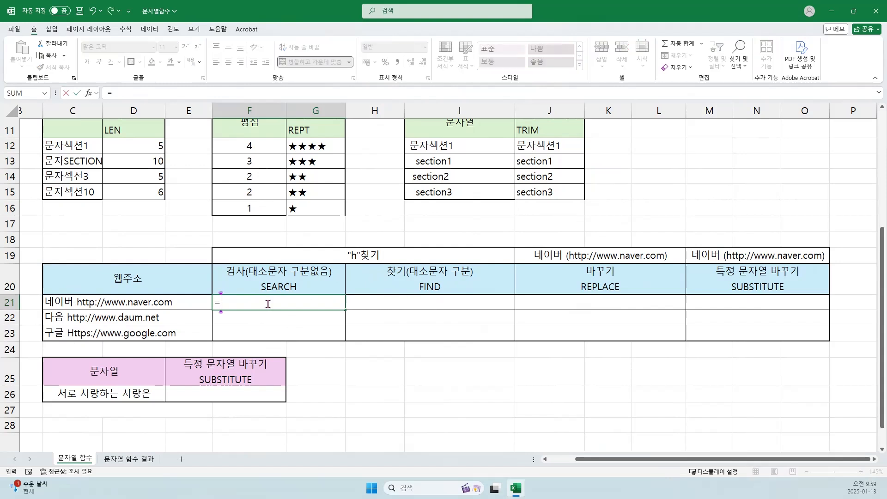
text(SEA)
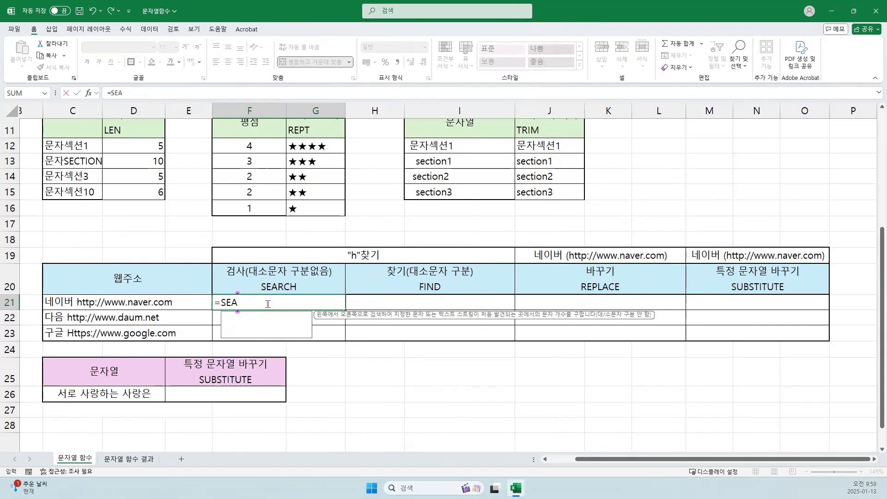
text(RCH)
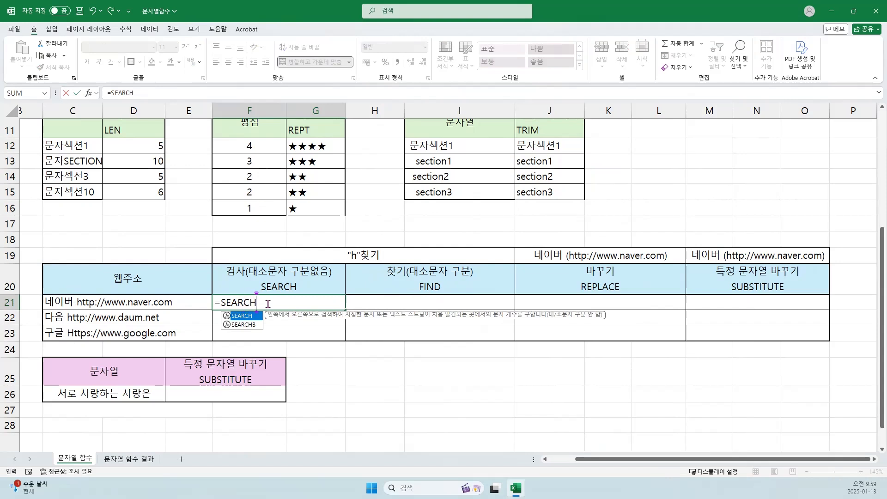
text(()
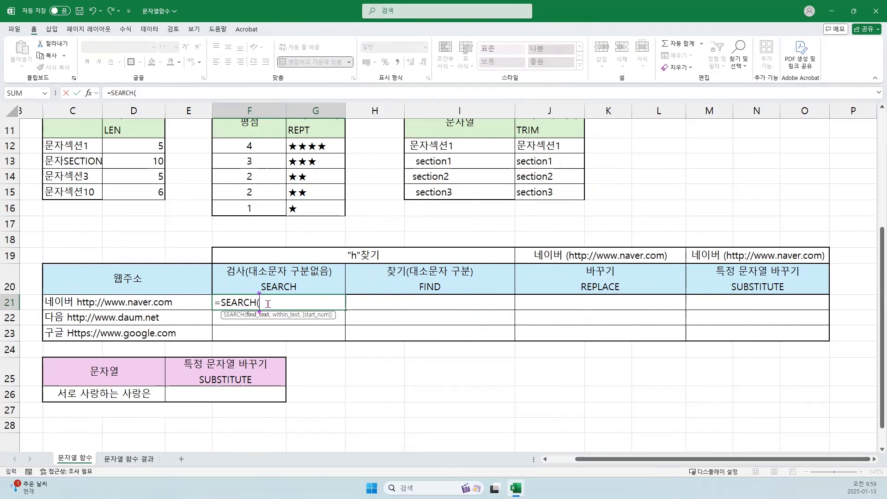
click(88, 93)
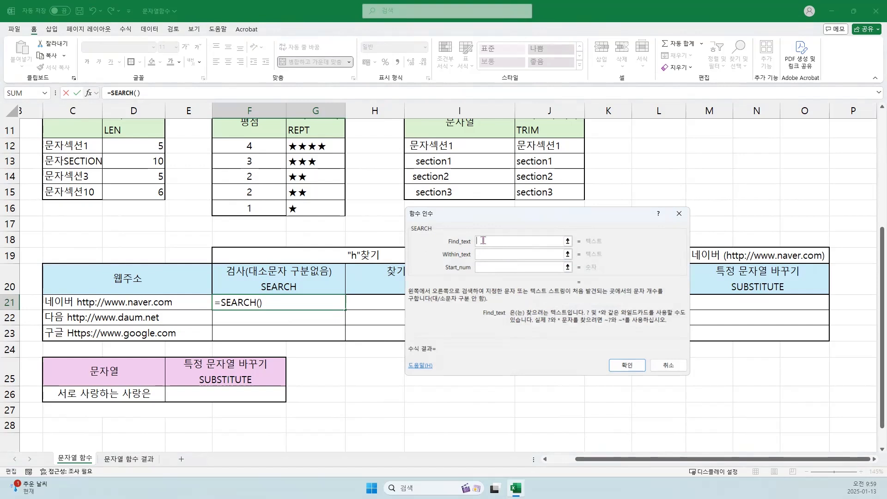
text("H)
key(BackSpace)
text("=h")
key(BackSpace)
key(BackSpace)
key(BackSpace)
key(BackSpace)
key(BackSpace)
text("h")
click(486, 255)
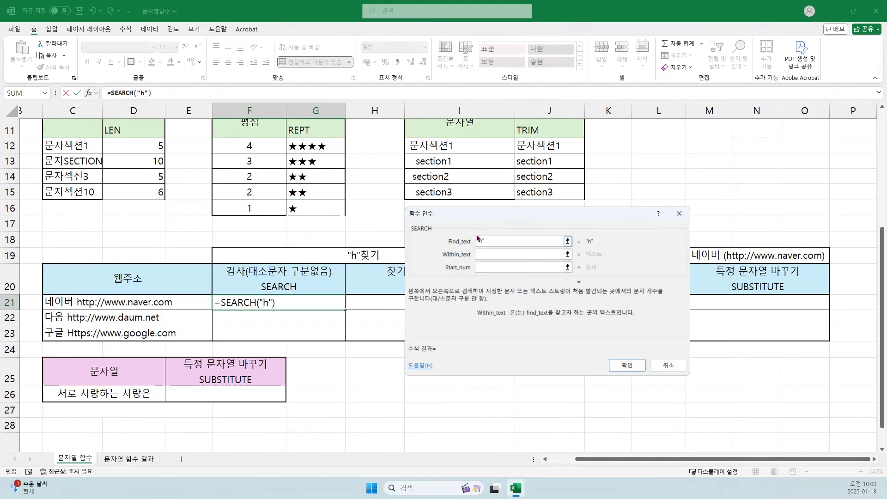
click(120, 307)
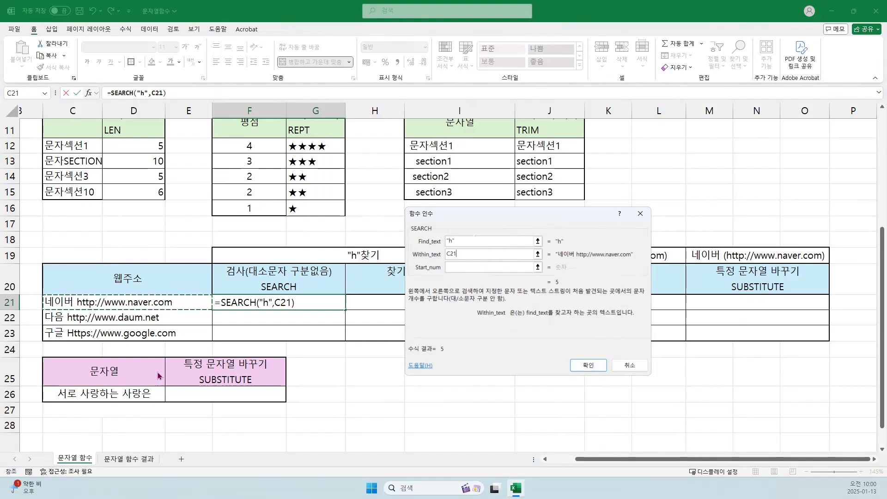
Step: Try 10 as the SEARCH function's Start_num argument and clear it again
click(451, 269)
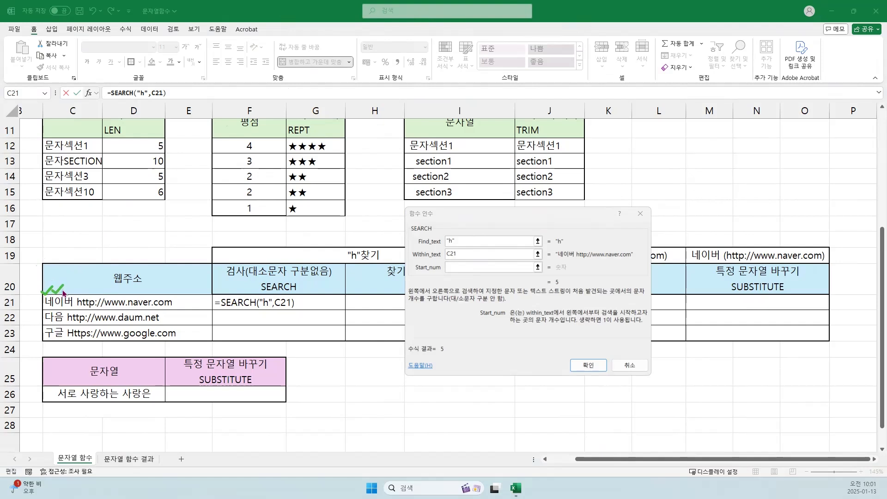
drag(68, 293, 83, 284)
drag(447, 265, 458, 261)
click(452, 266)
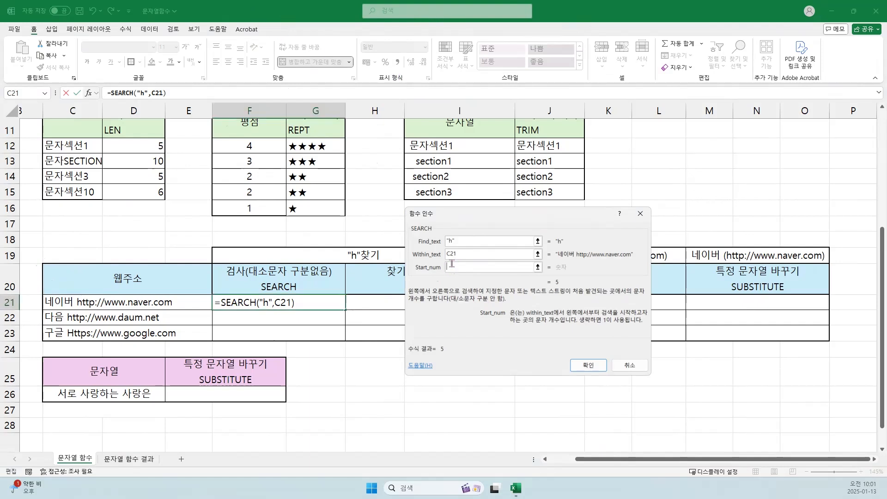
text(0)
key(BackSpace)
text(110)
key(BackSpace)
key(BackSpace)
key(BackSpace)
text(10)
key(BackSpace)
key(BackSpace)
Step: Enter the SEARCH formula in F21 and fill it down to F23 for the other web addresses
click(580, 367)
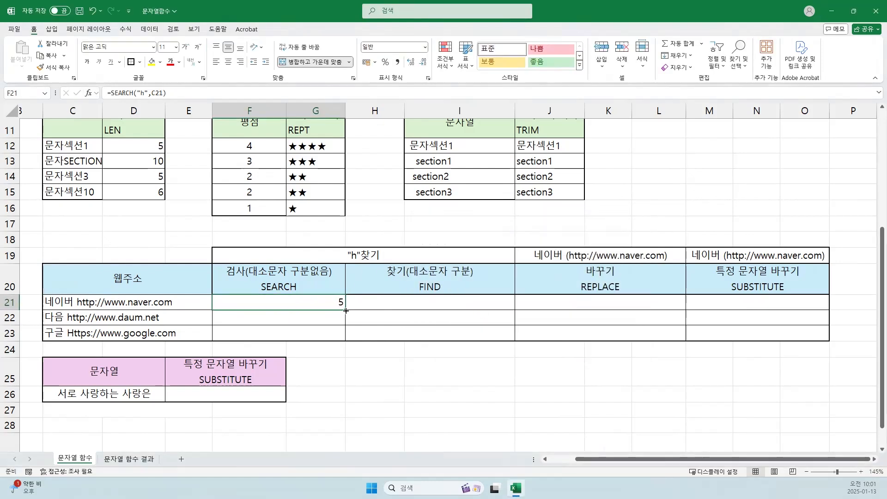
drag(346, 312, 346, 341)
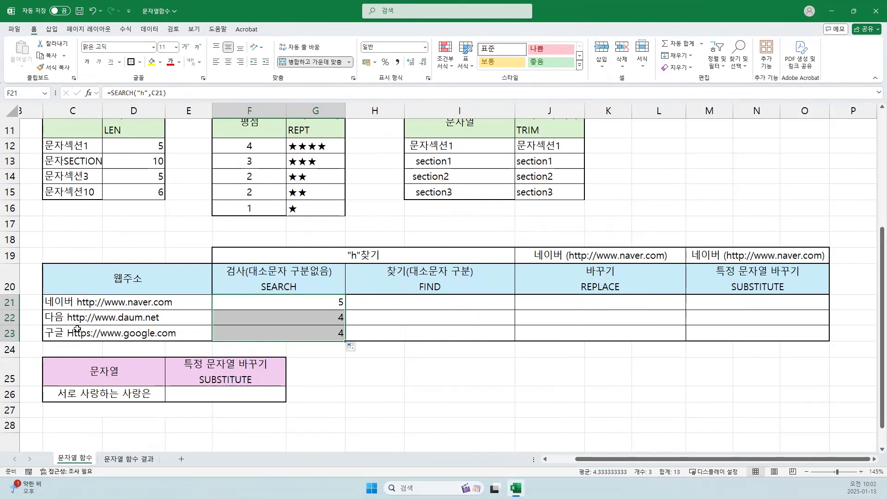
Step: Start a FIND function in H21 with "h" as its Find_text argument
click(411, 304)
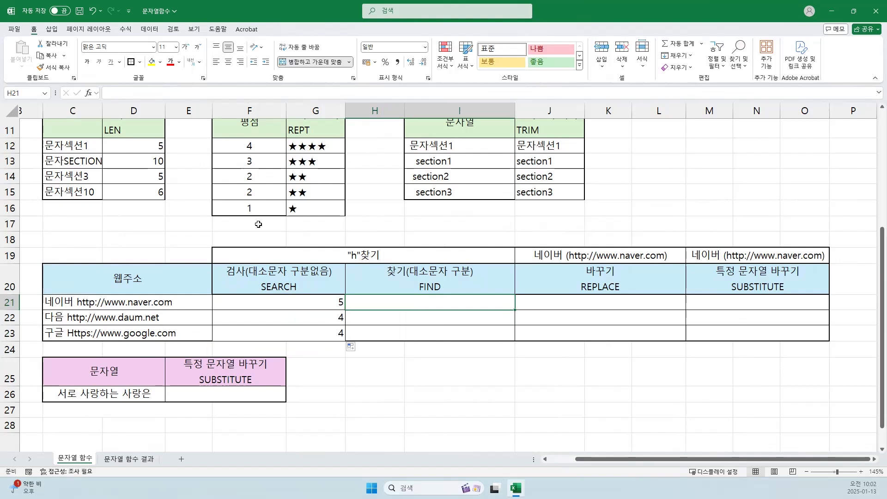
text(=FIN)
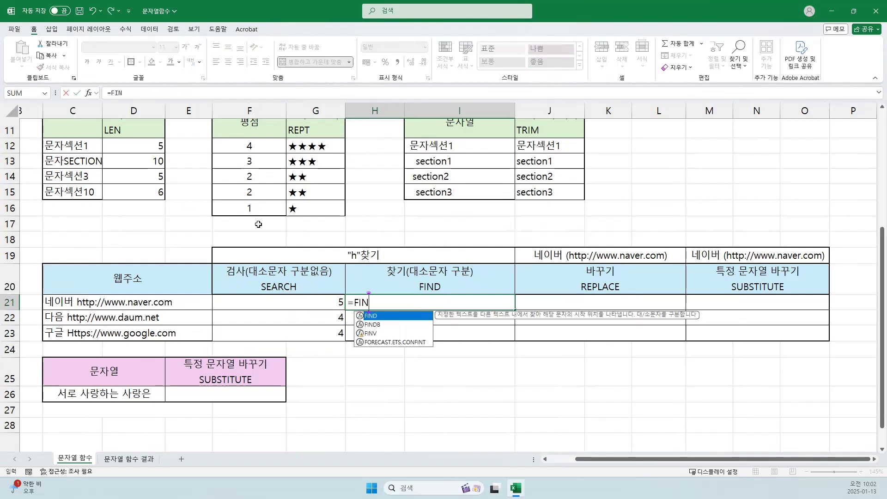
text(D()
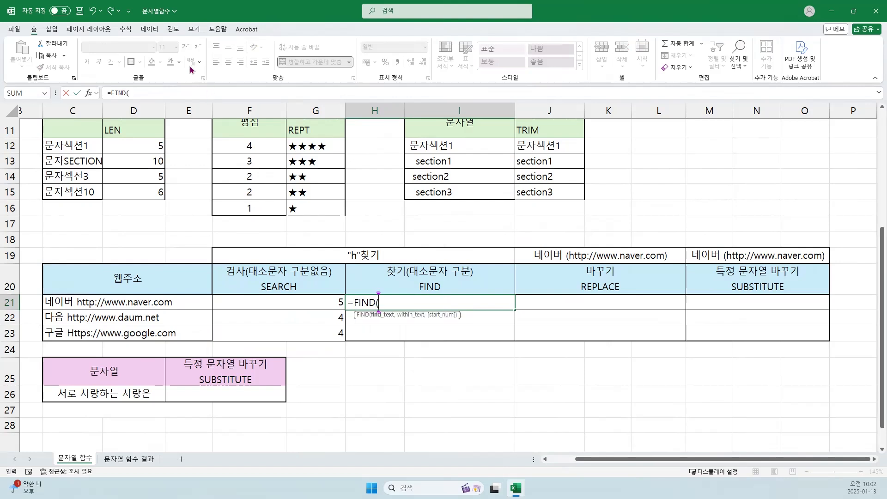
click(88, 93)
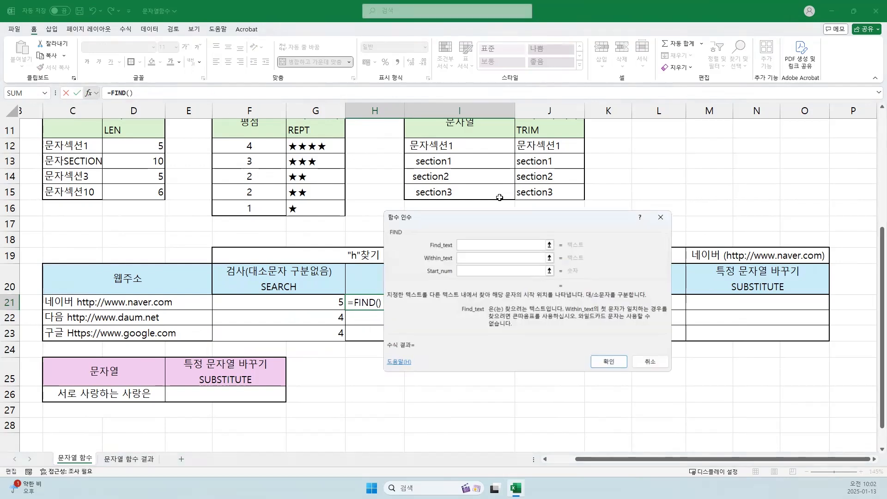
drag(481, 219, 602, 219)
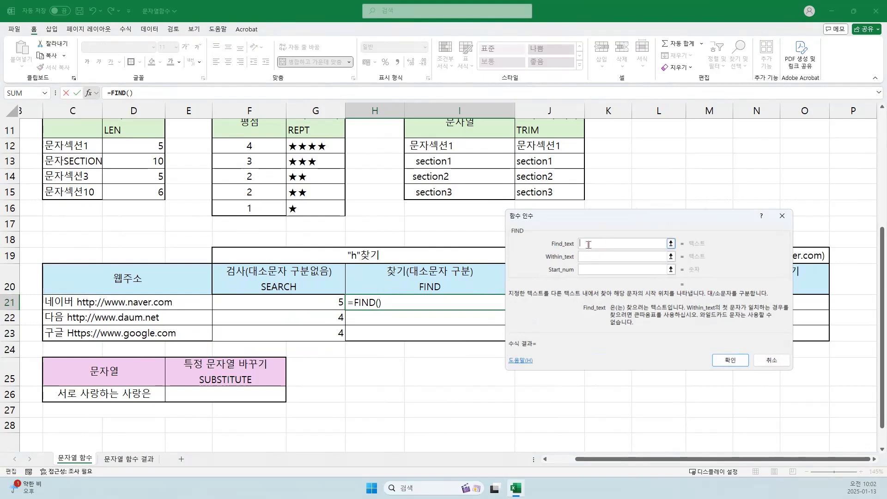
text("j)
key(BackSpace)
text(h)
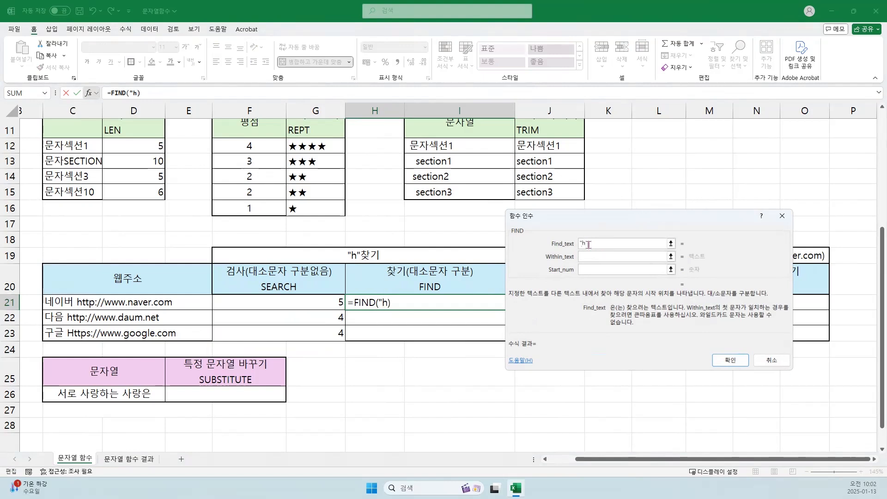
text(")
Step: Complete the FIND formula with C21 as Within_text and 1 as Start_num, and fill it down to H23
click(608, 257)
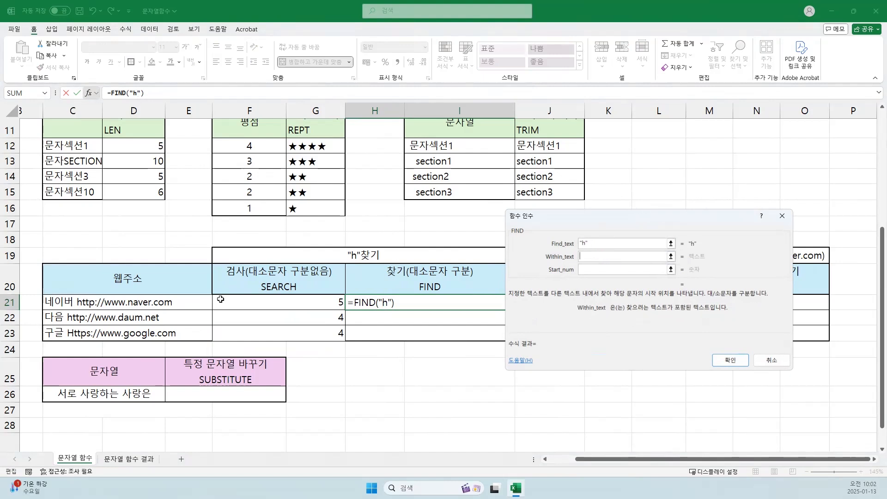
click(167, 305)
click(590, 268)
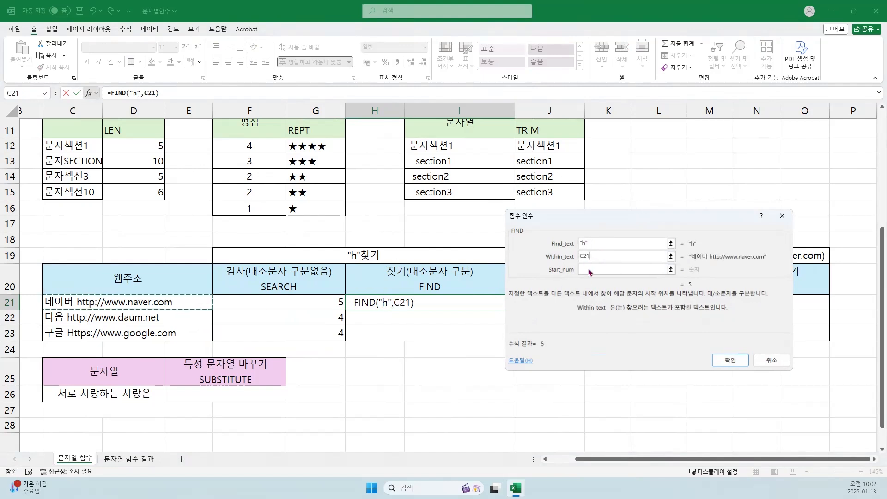
text(1)
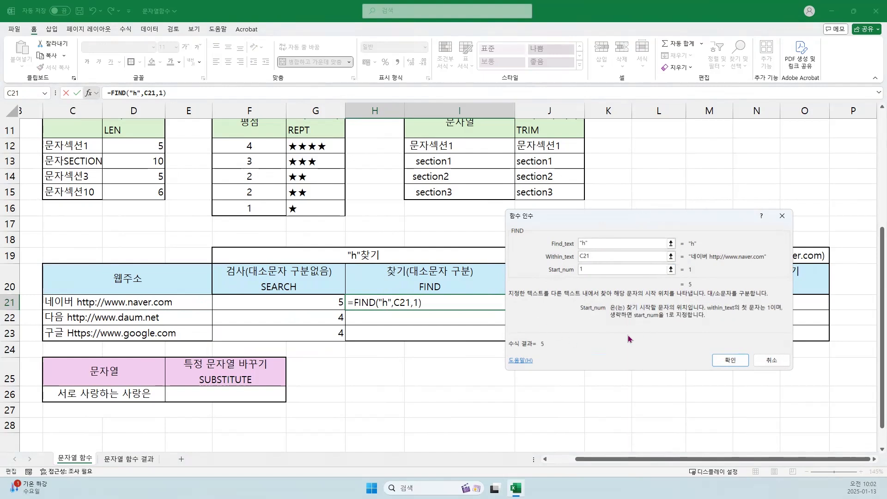
click(723, 362)
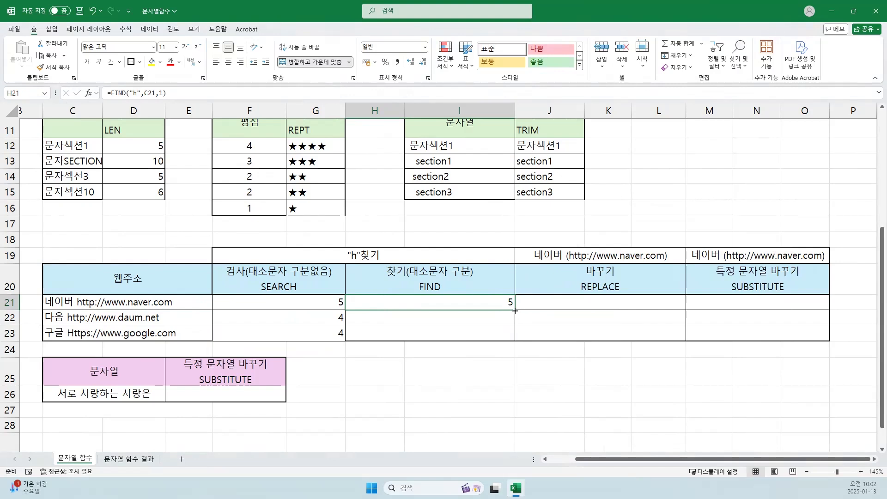
drag(514, 311, 515, 341)
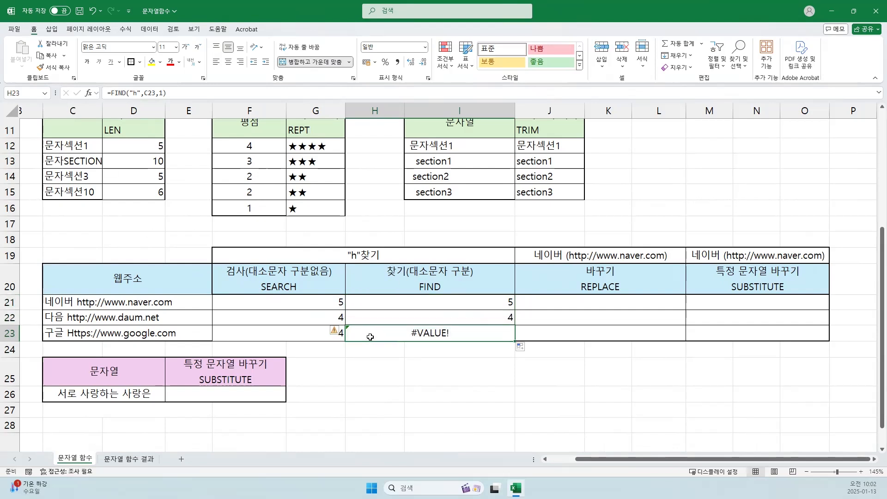
Step: Change the Find_text argument of the FIND formula in H23 to uppercase "H"
double_click(372, 334)
click(389, 335)
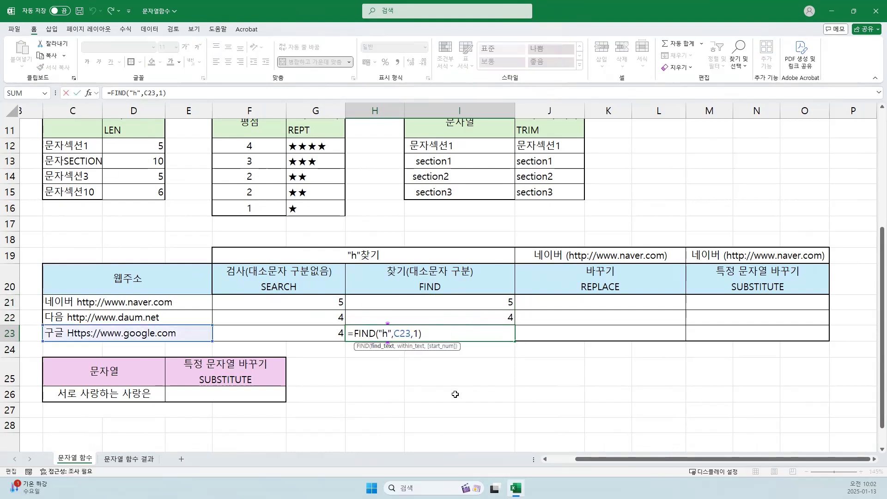
key(BackSpace)
text(H)
key(Return)
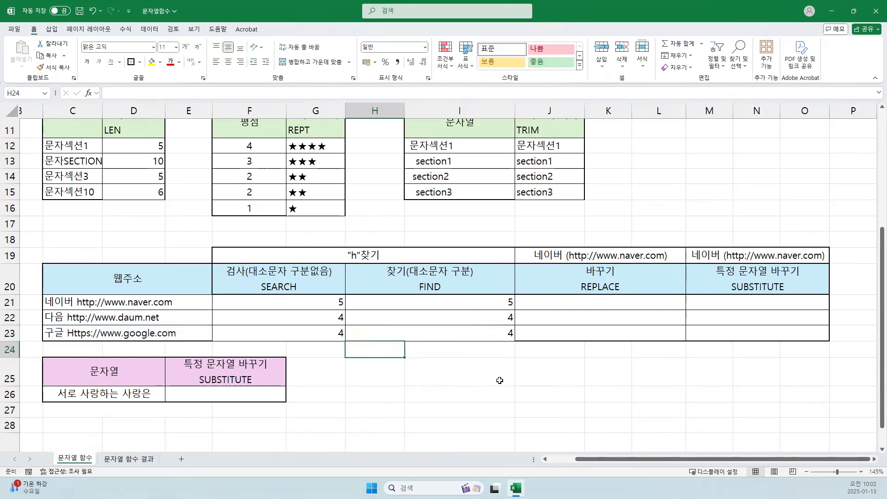
Step: Try filling the H23 formula up to H21, and undo both the fill and the Find_text change
click(497, 333)
drag(515, 341, 511, 300)
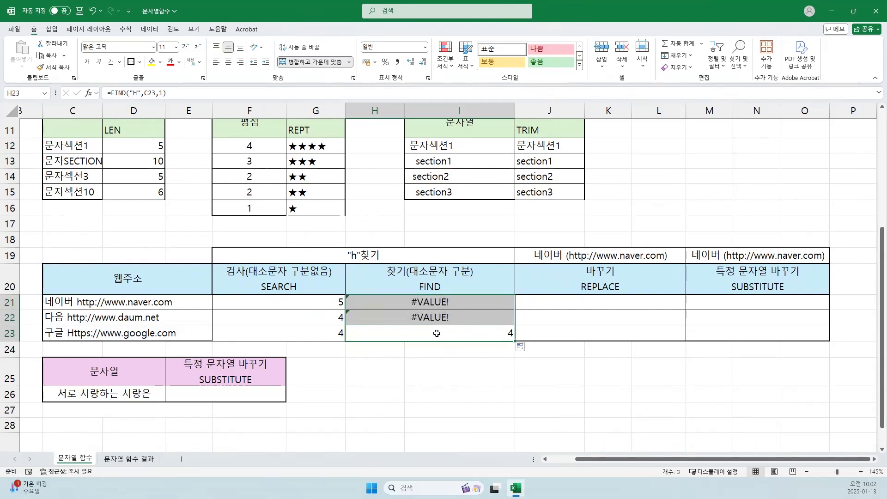
key(ctrl+z)
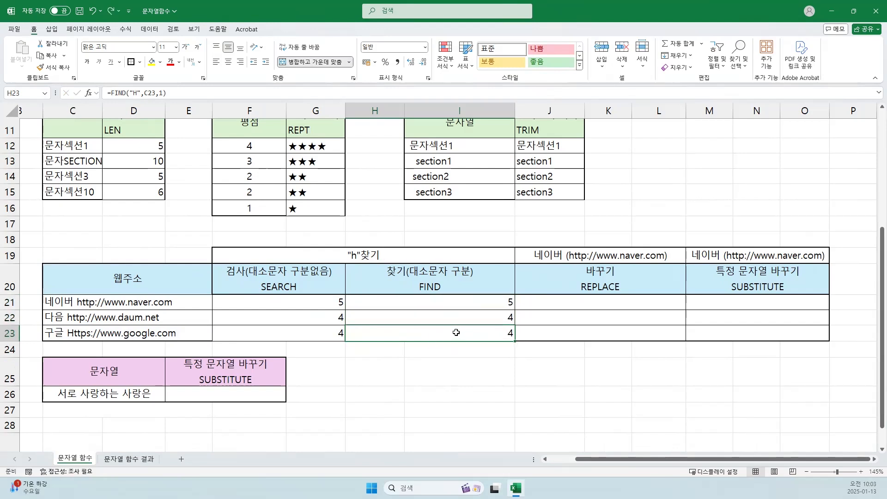
key(ctrl+z)
click(564, 328)
click(582, 301)
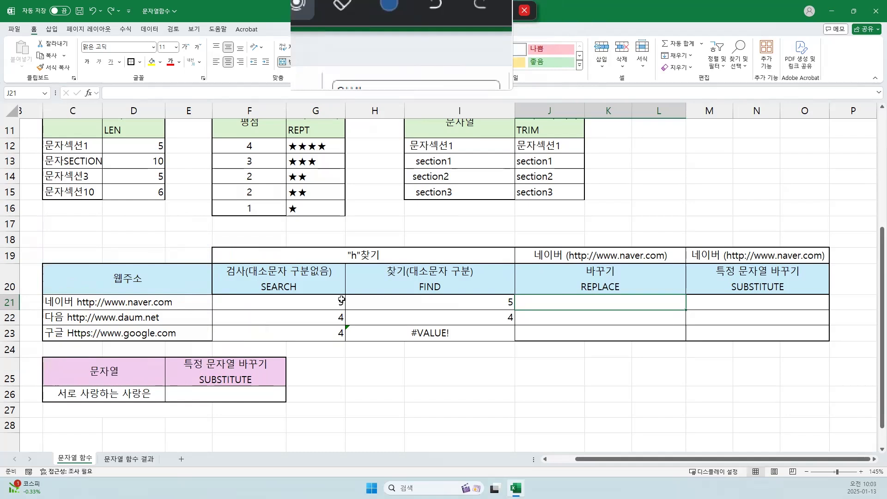
key(Escape)
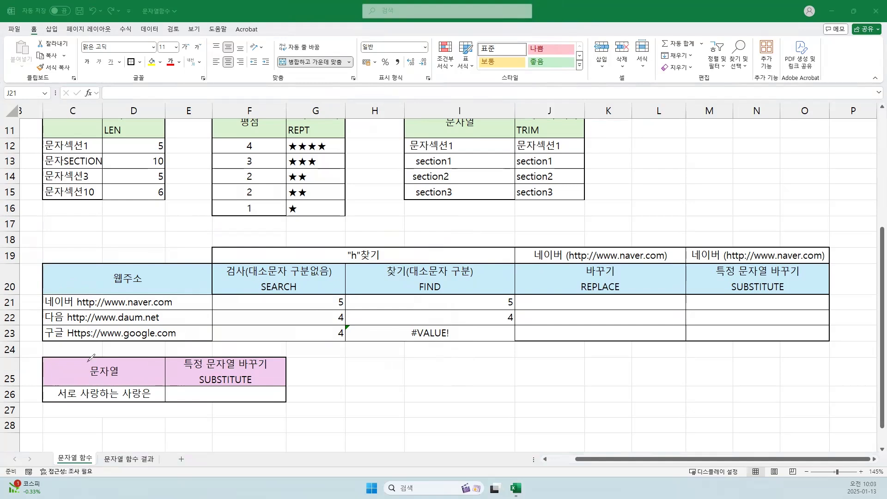
key(super+plus)
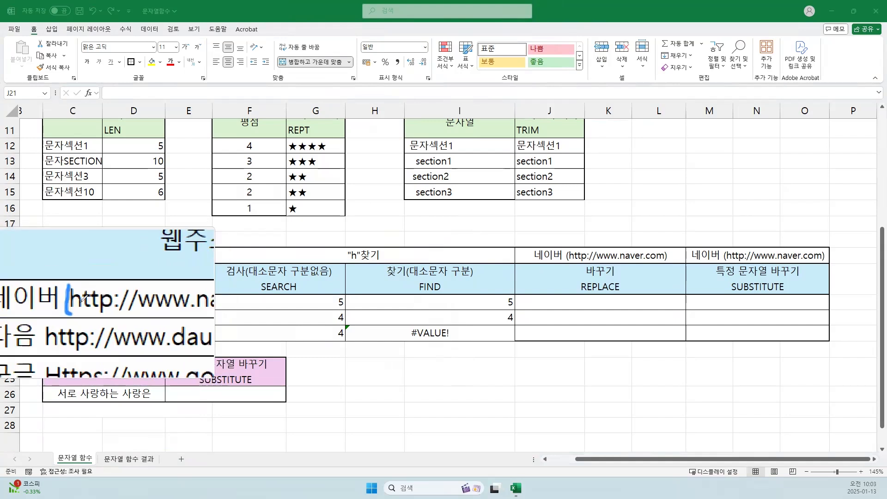
mouse_move(50, 289)
mouse_down()
mouse_move(67, 298)
mouse_move(70, 292)
mouse_up()
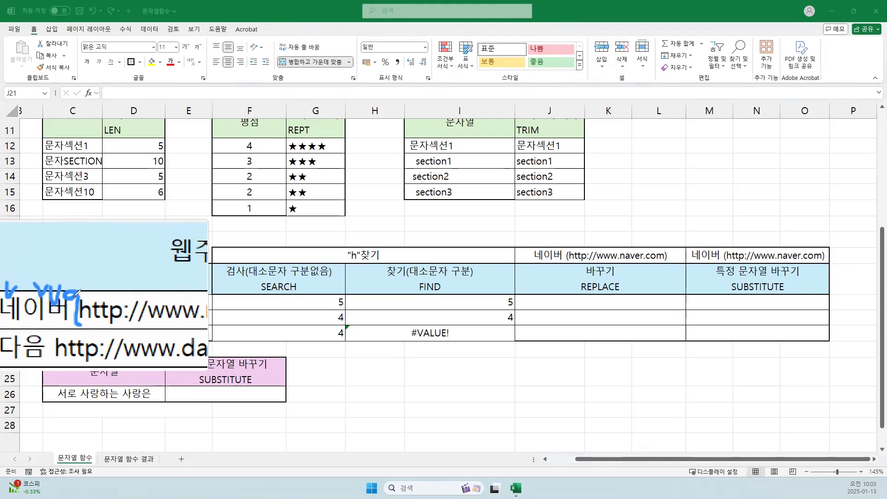
drag(78, 291, 76, 278)
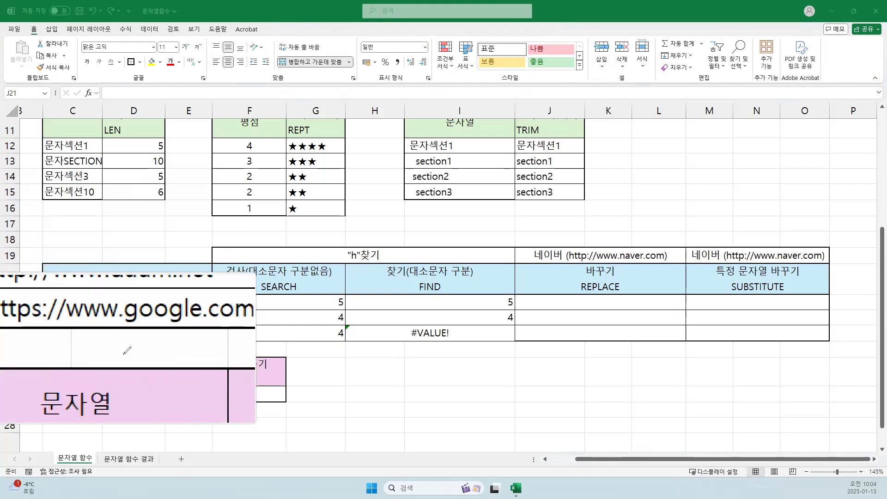
key(Escape)
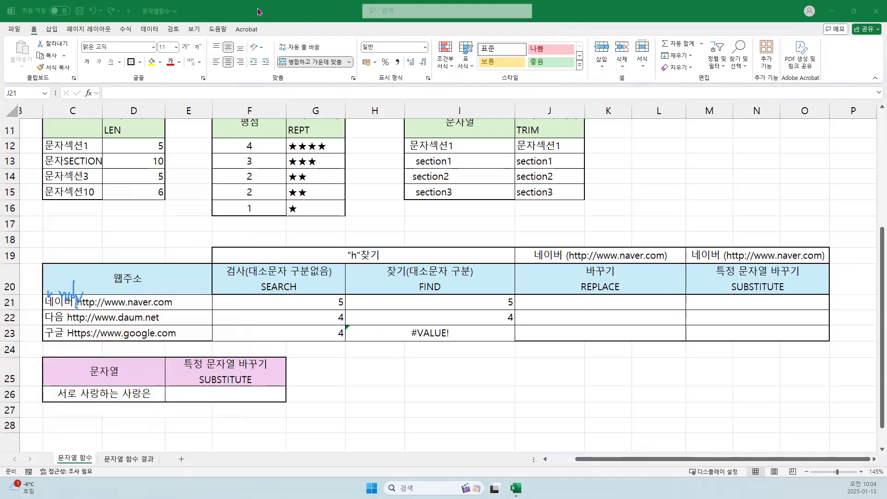
Step: Start a REPLACE function in J21 with C21 as its Old_text argument
click(573, 303)
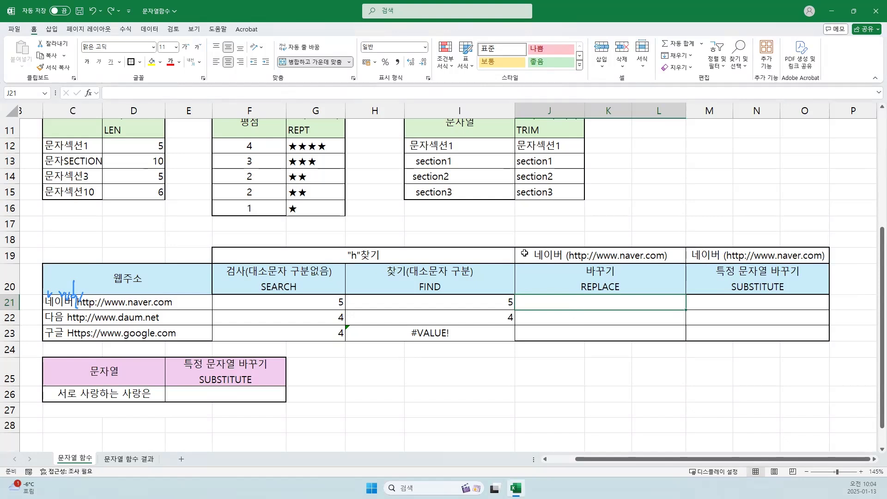
text(=)
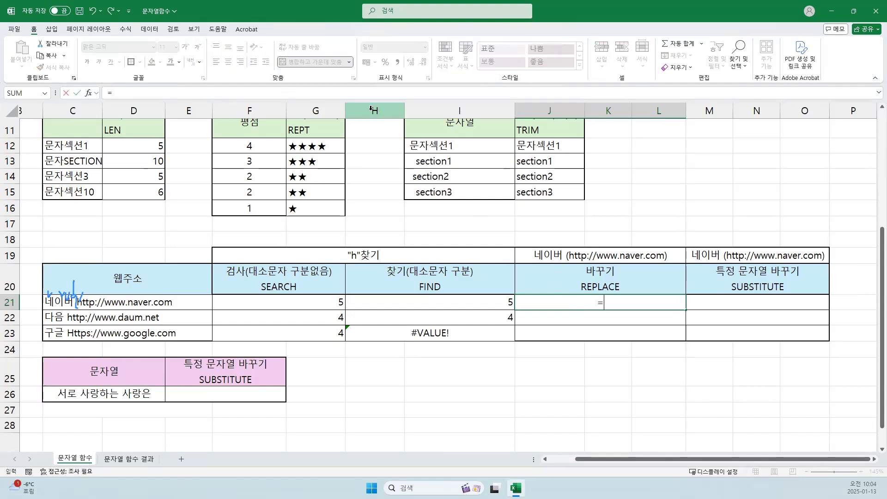
text(RE)
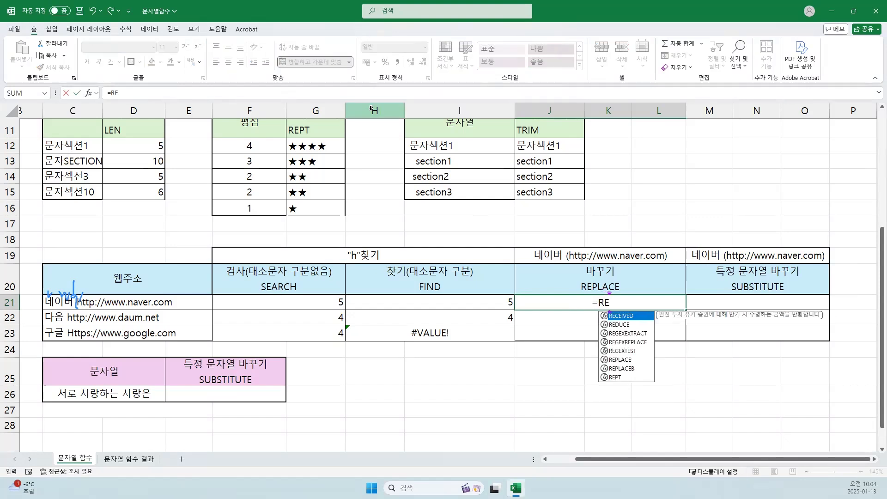
text(P)
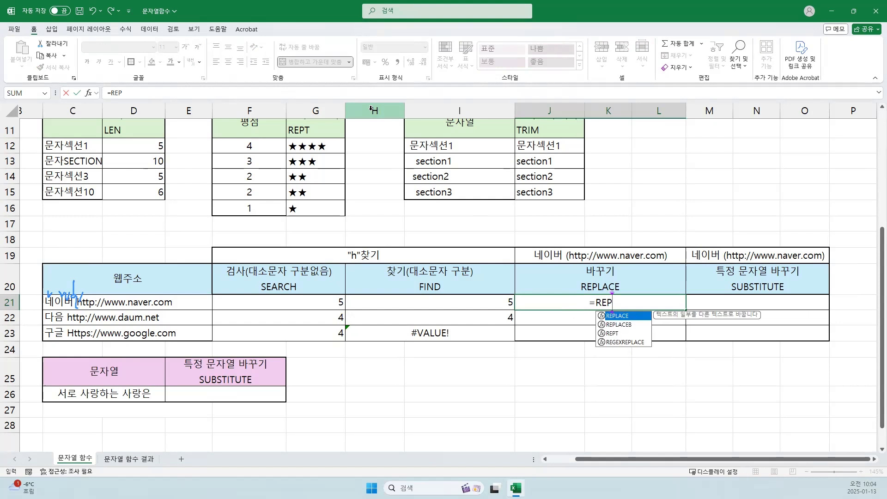
key(Tab)
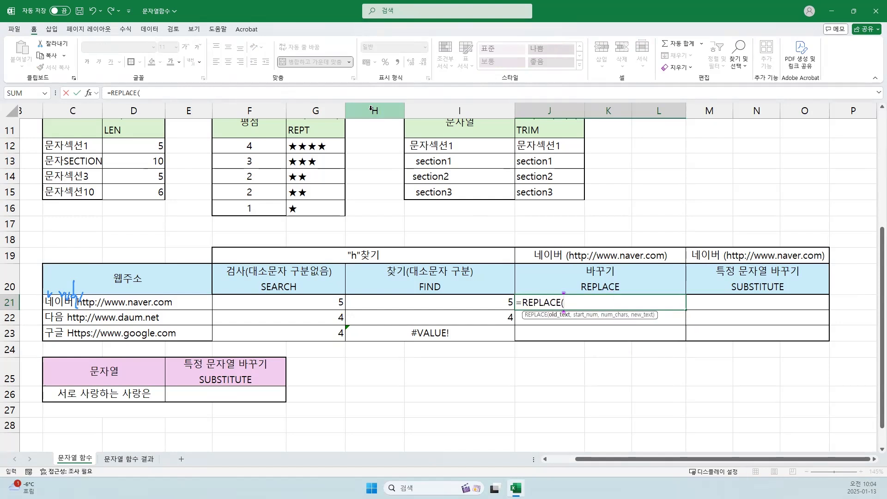
click(89, 94)
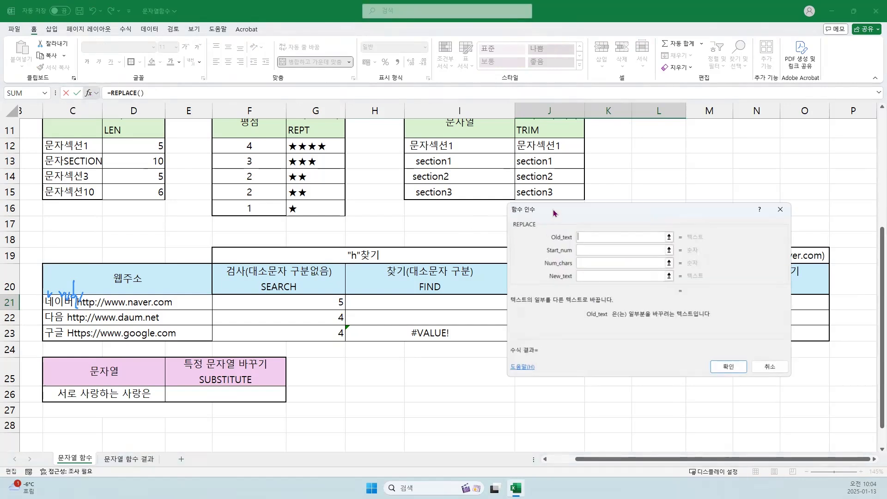
drag(555, 211, 415, 89)
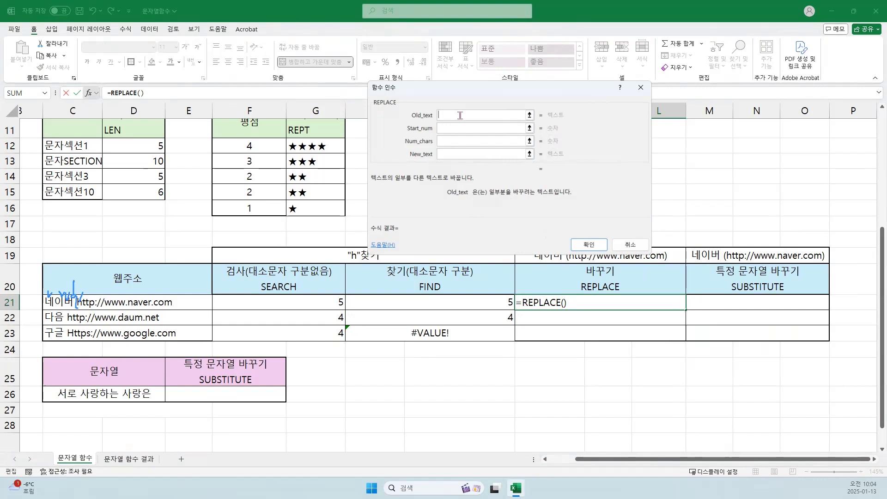
click(137, 304)
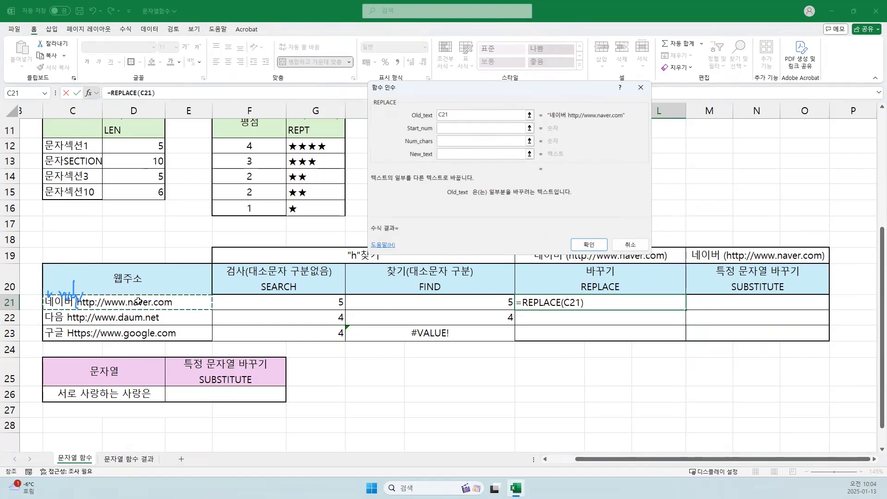
Step: Try F21 as the REPLACE function's Start_num argument and clear it again
click(446, 129)
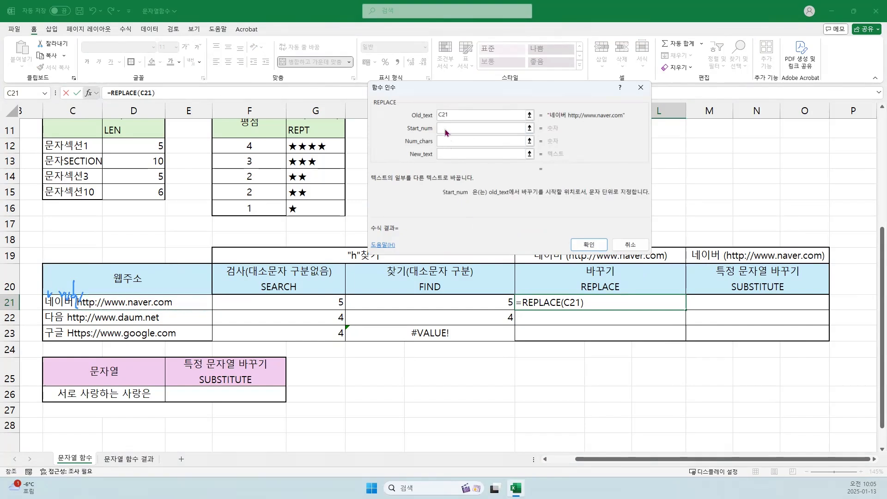
click(333, 302)
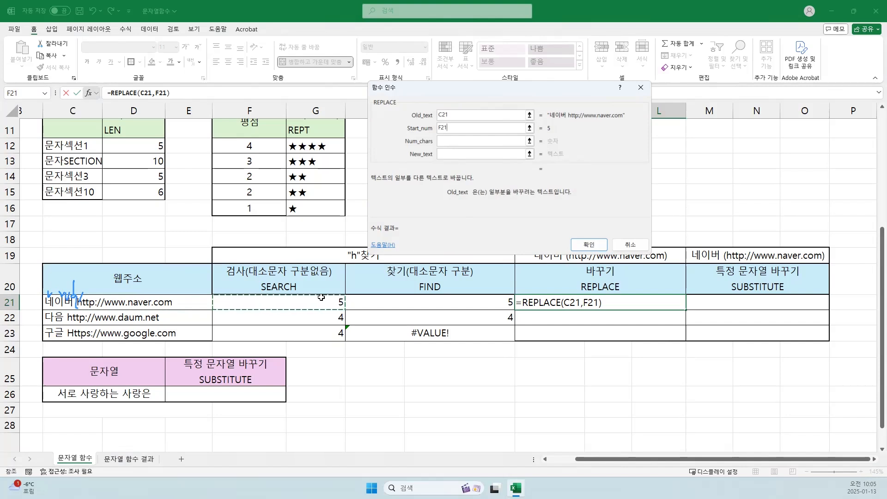
click(446, 140)
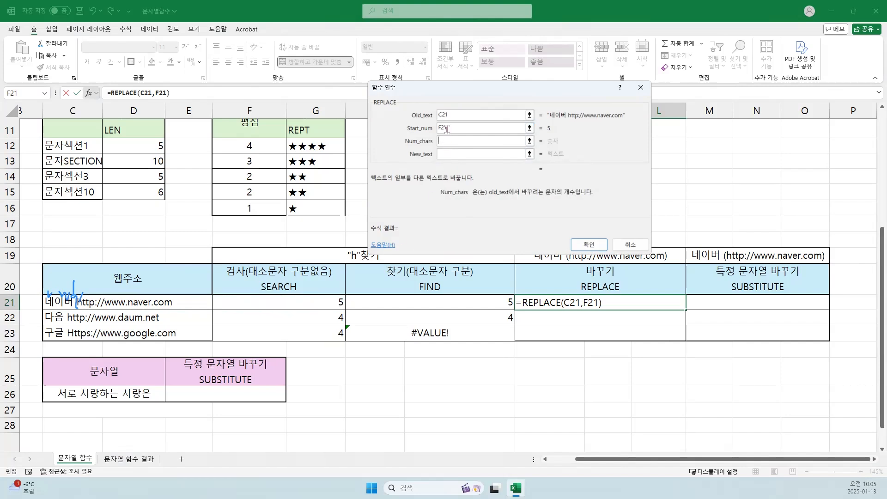
click(449, 127)
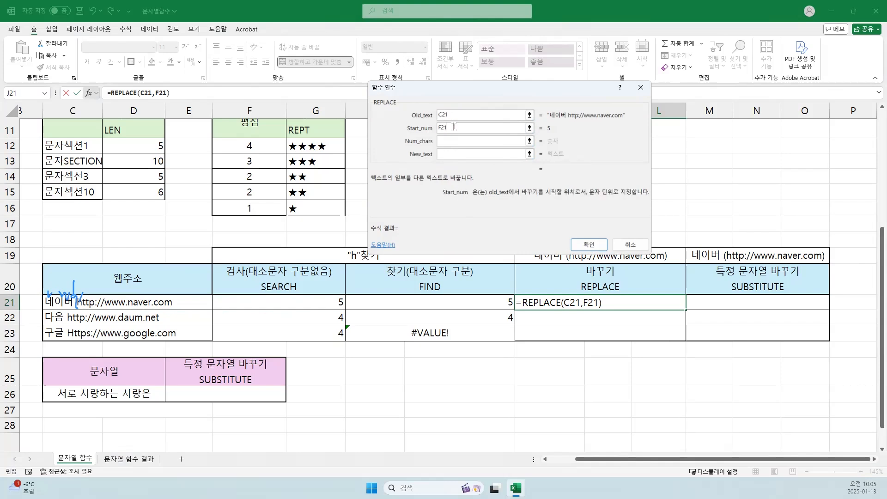
key(BackSpace)
key(BackSpace)
key(BackSpace)
Step: Set the REPLACE arguments to Start_num 1, Num_chars 5 and New_text "("
text(1)
click(449, 143)
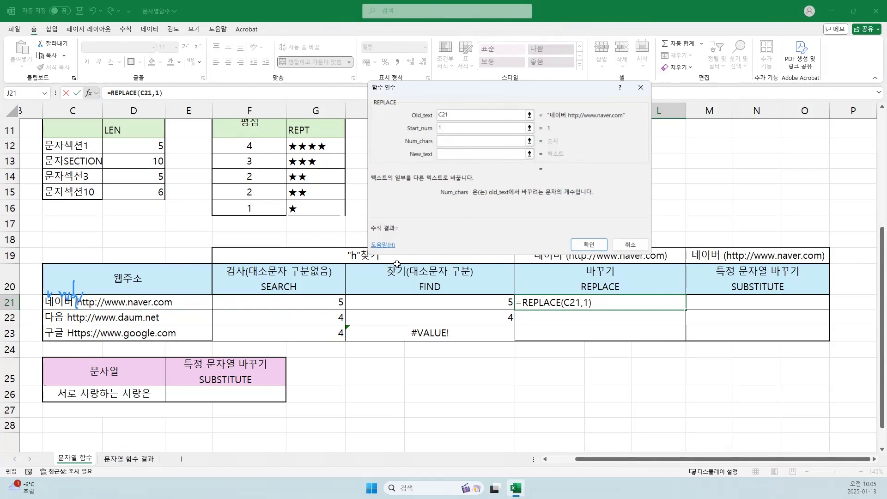
text(5)
click(448, 154)
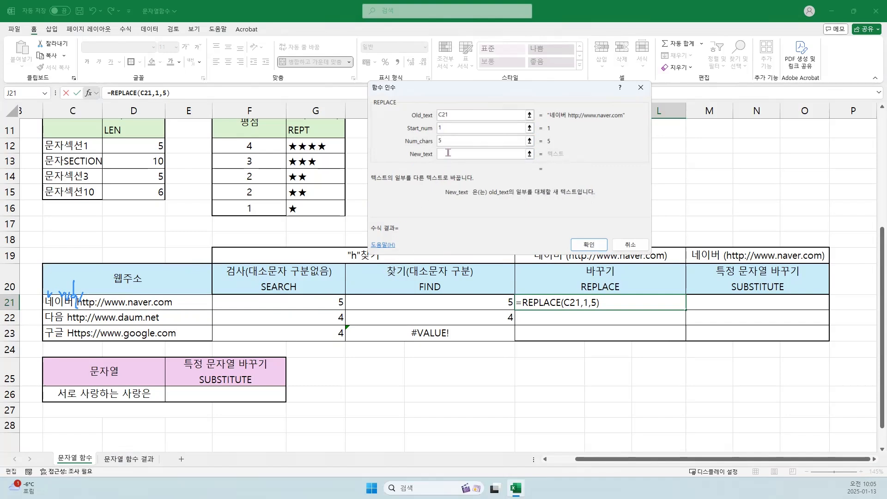
text("(")
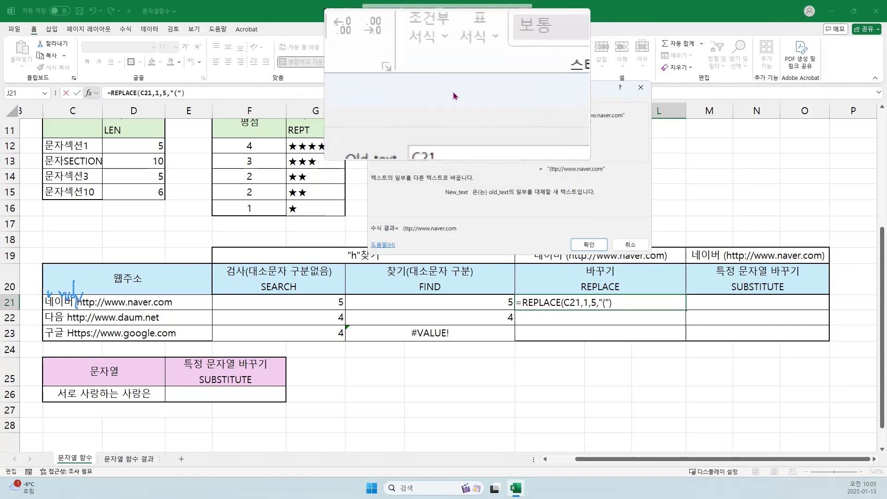
Step: Set Num_chars to 4 and enter the REPLACE formula in J21
drag(454, 92, 92, 325)
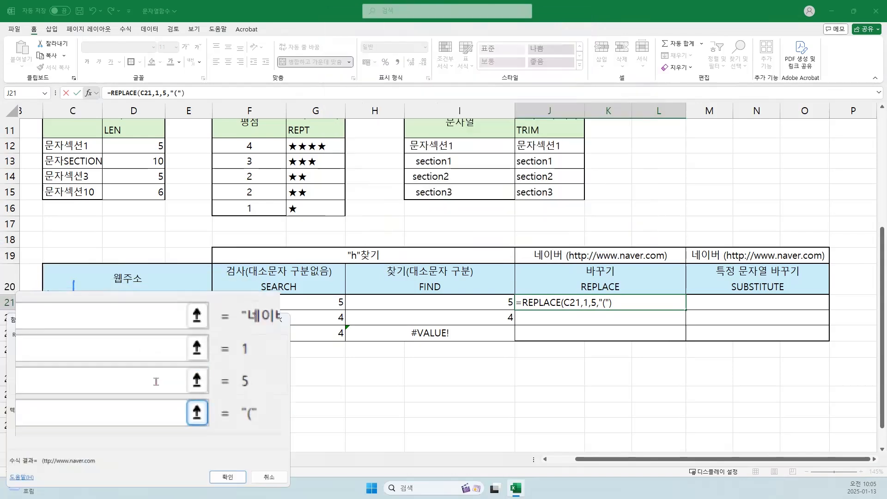
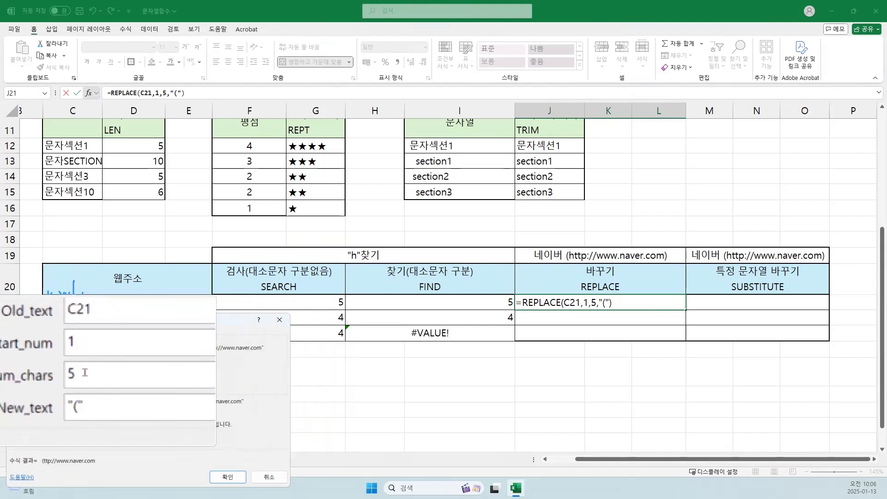
key(BackSpace)
text(4)
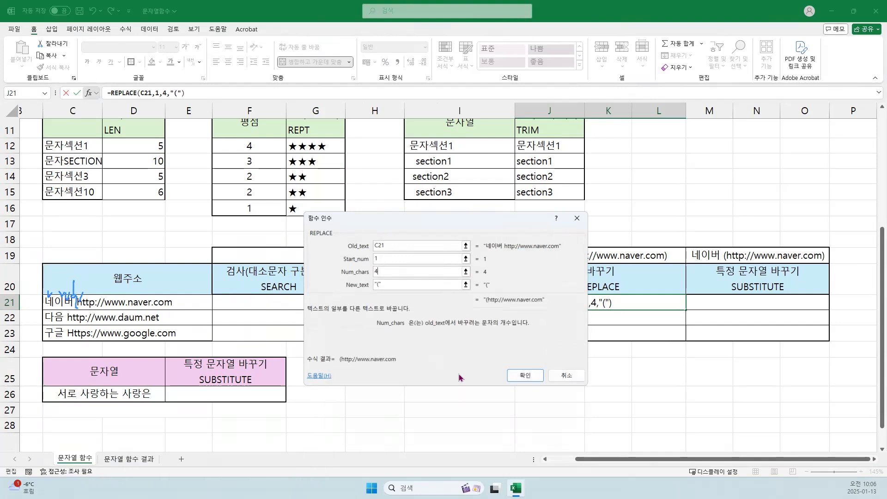
click(517, 377)
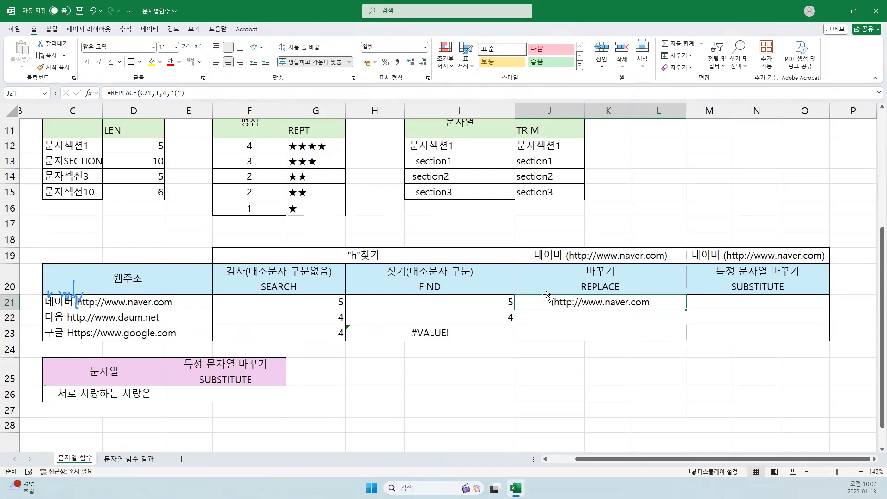
Step: Insert an empty LEFT() function before REPLACE in the J21 formula
key(F2)
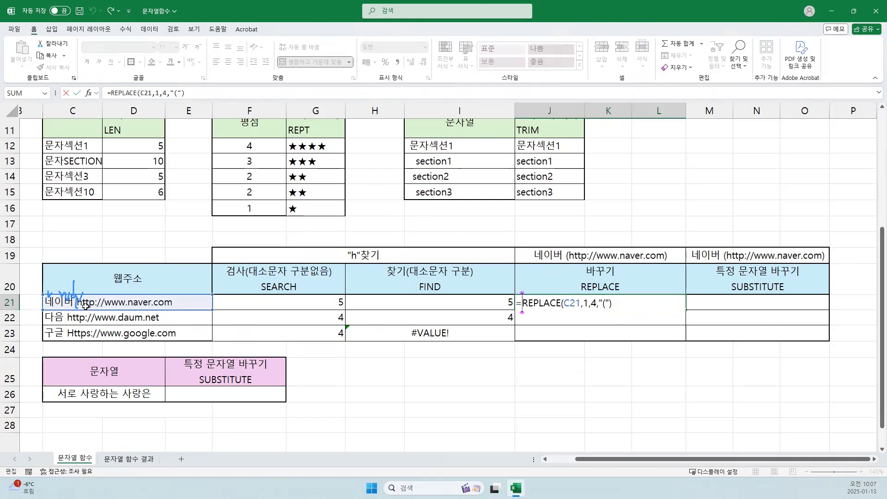
text(LEFT)
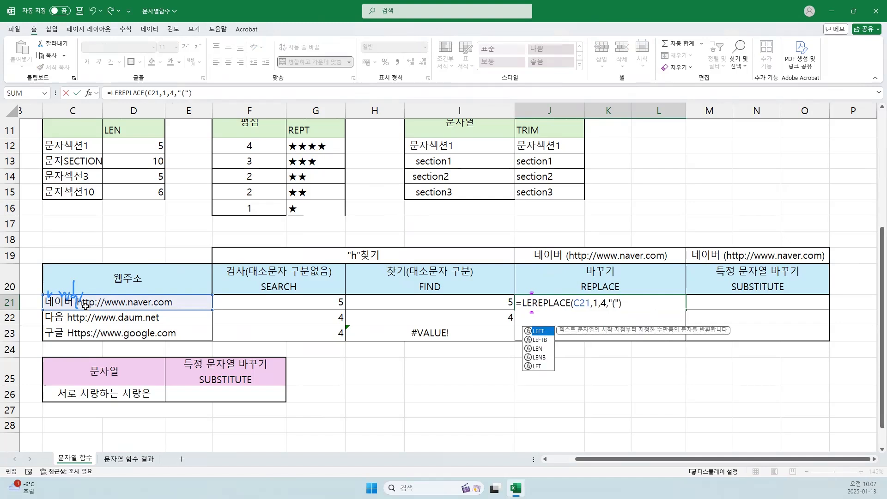
text(()
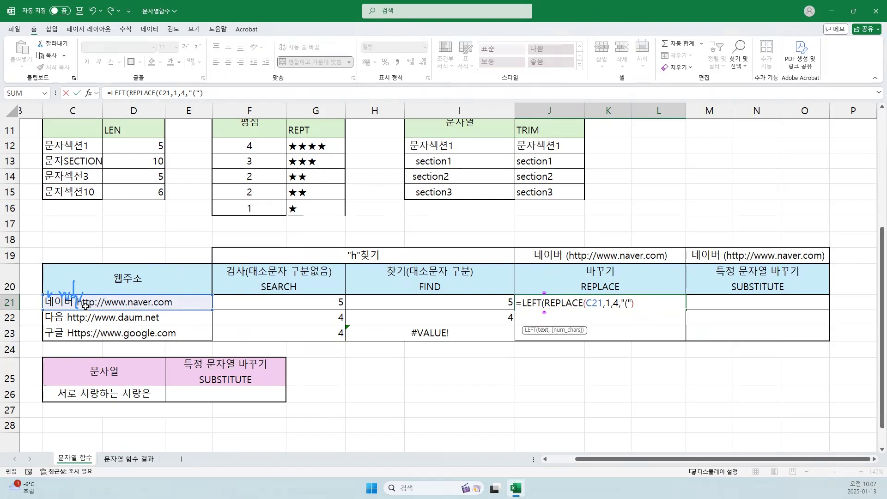
text())
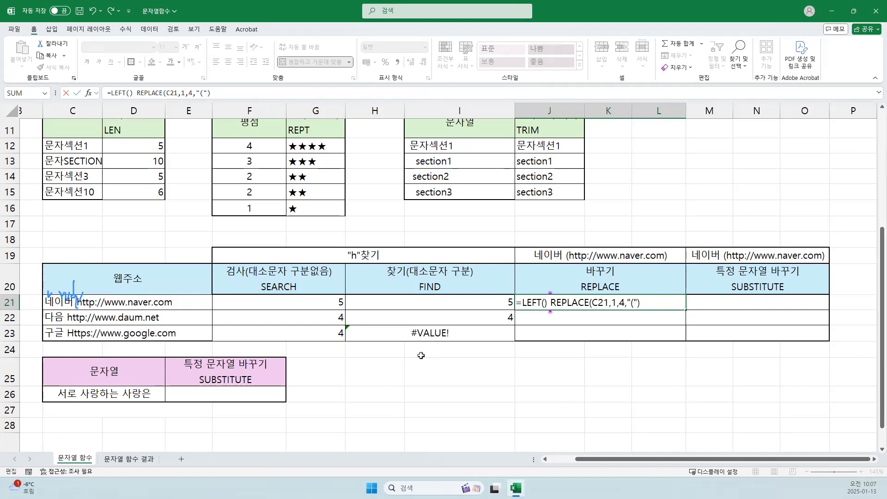
Step: Set the LEFT function's Text argument to C21 and Num_chars to 3, and try to enter the J21 formula
click(546, 302)
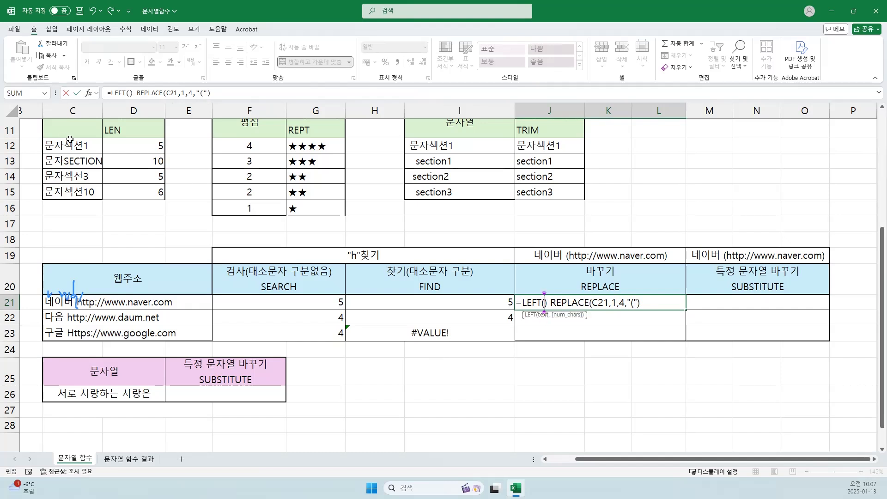
click(87, 93)
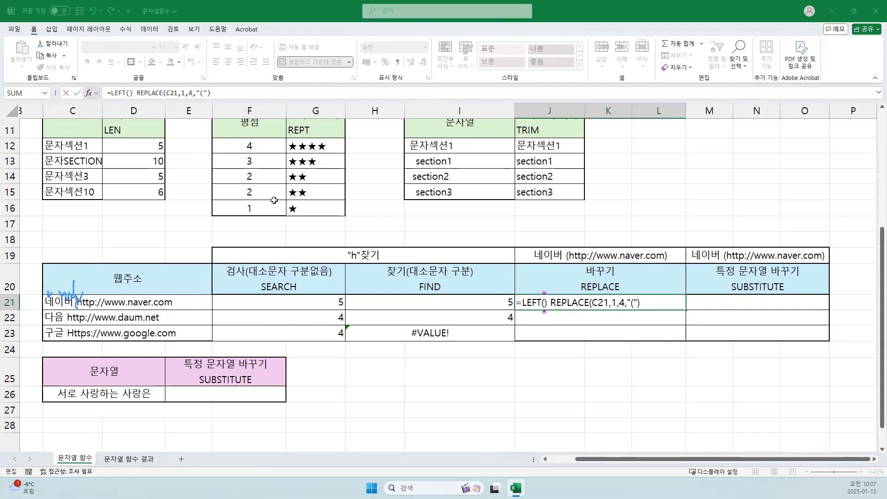
drag(376, 227, 350, 140)
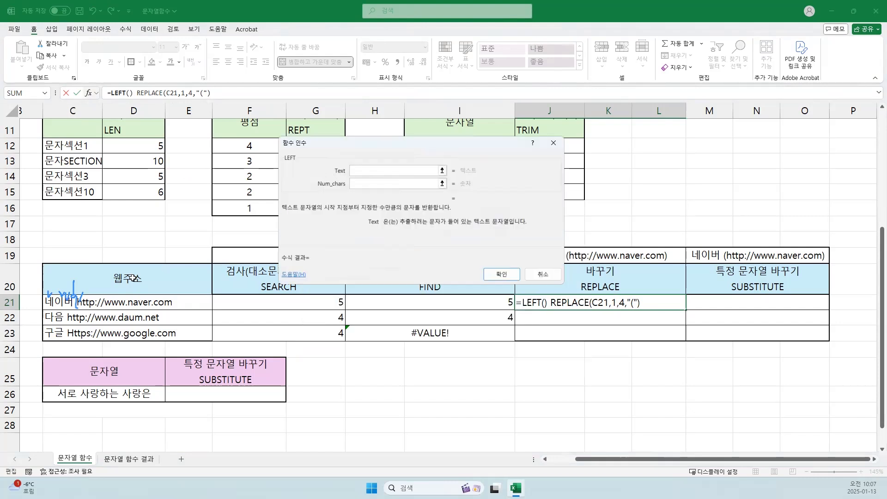
click(53, 300)
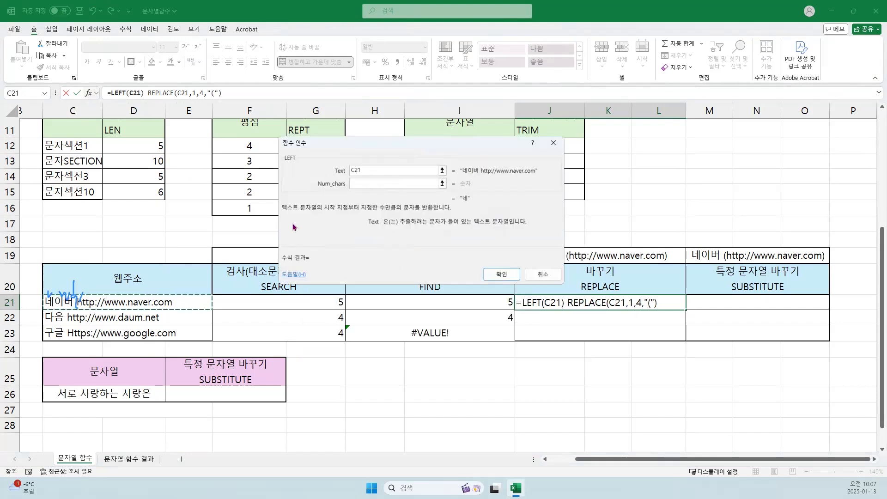
click(365, 183)
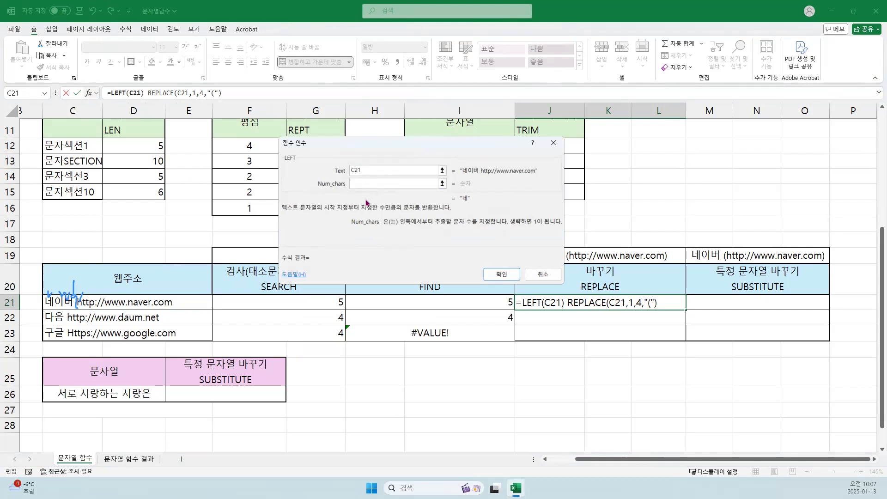
text(3)
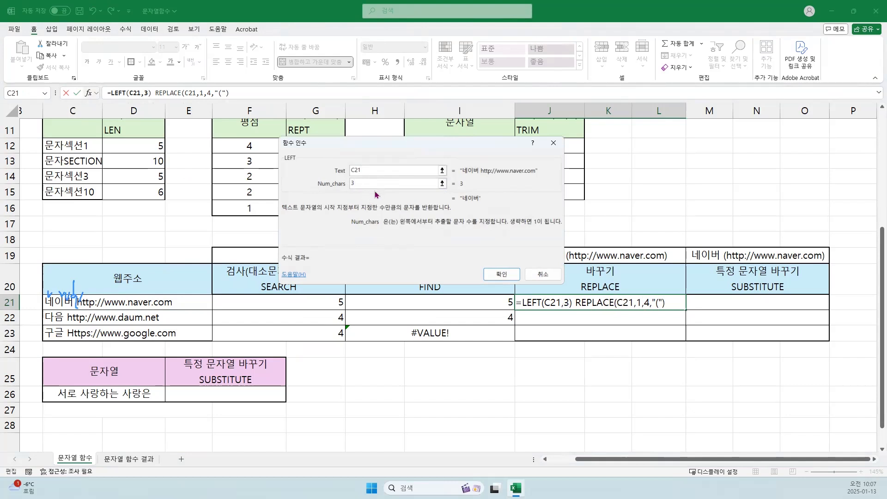
click(500, 277)
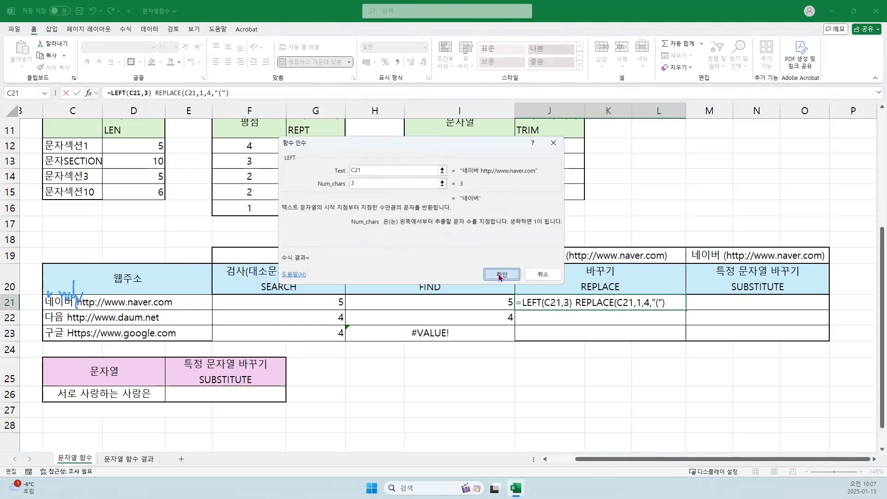
click(500, 276)
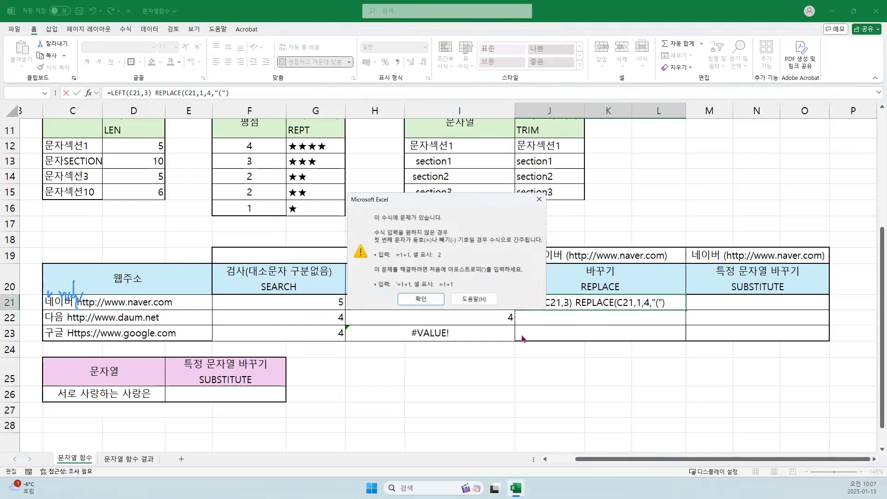
click(422, 301)
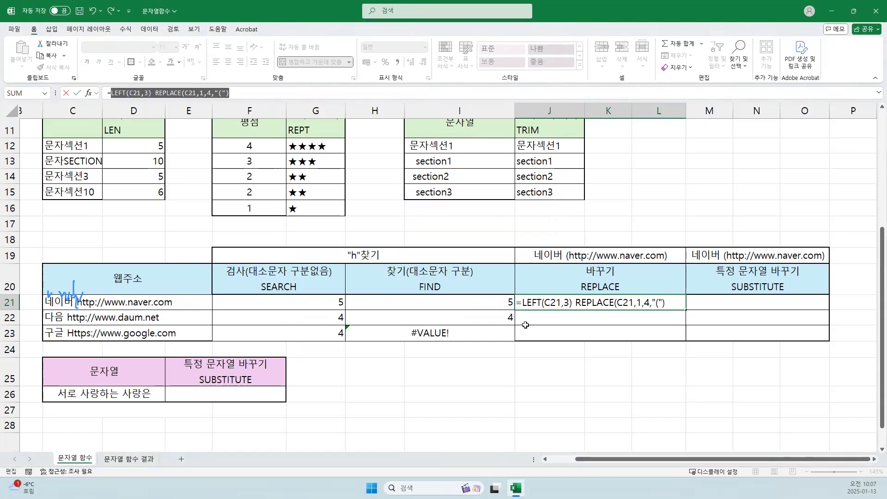
Step: Join LEFT(C21,3) and the REPLACE function in J21 with & and enter the formula
click(571, 304)
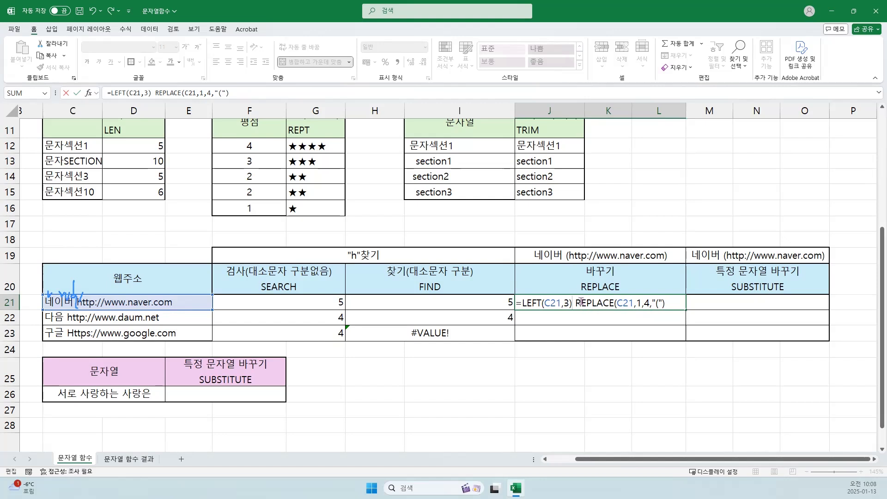
text(&)
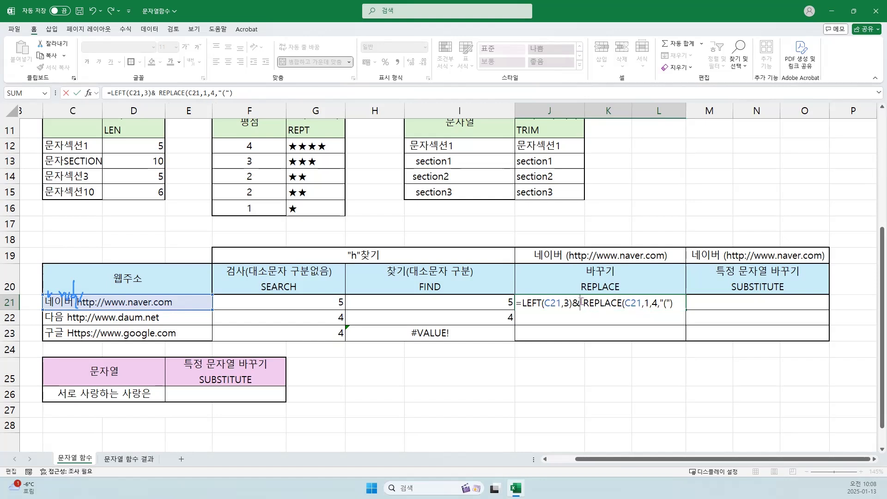
key(Delete)
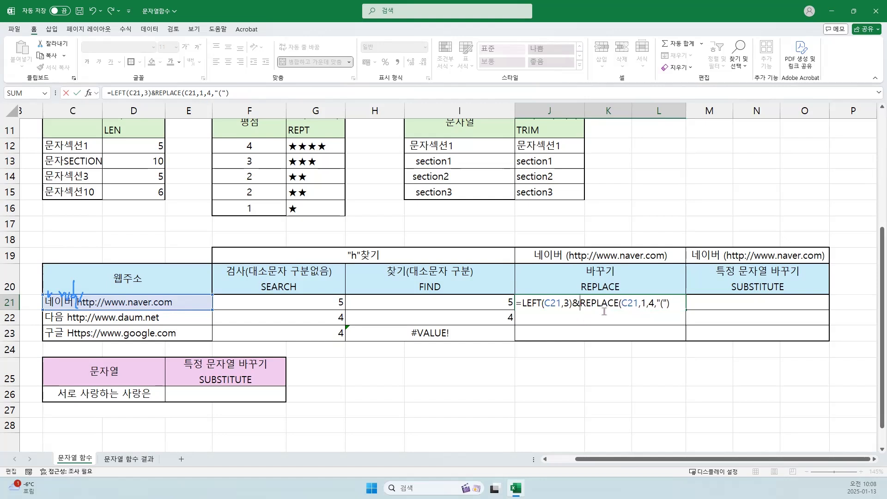
key(Return)
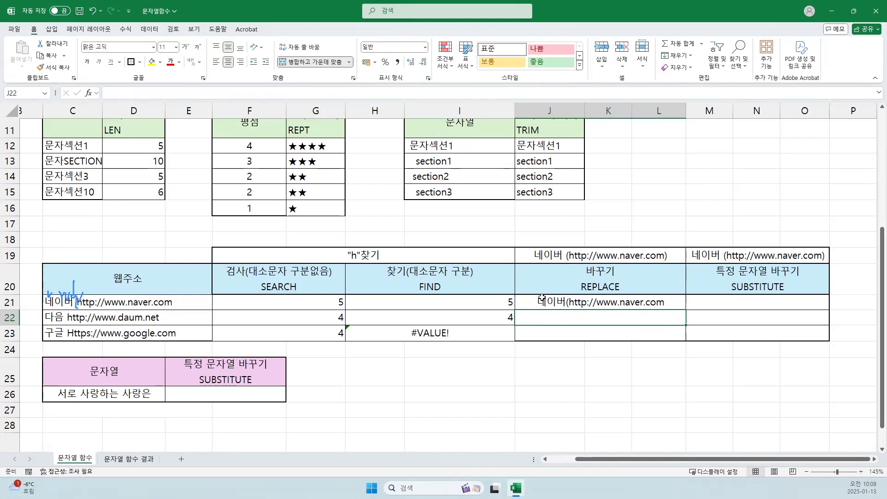
Step: Add a space as " "& between the LEFT and REPLACE parts of the J21 formula and enter it
double_click(563, 302)
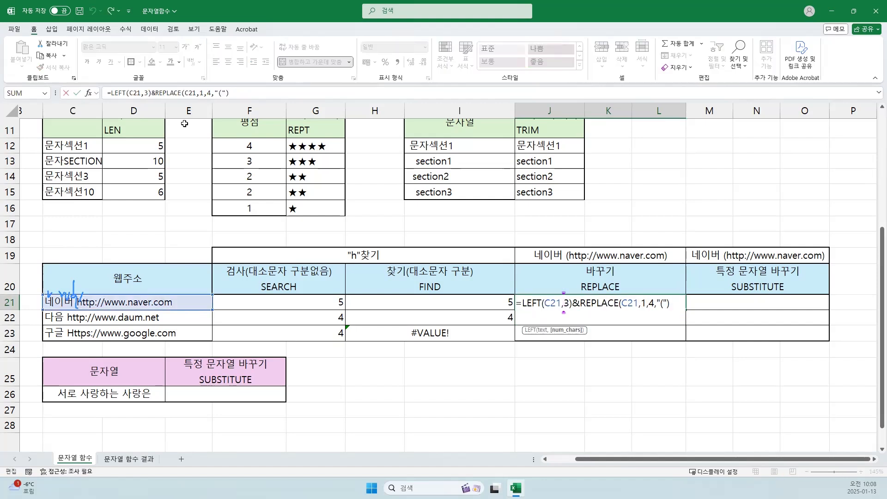
click(578, 303)
text(")
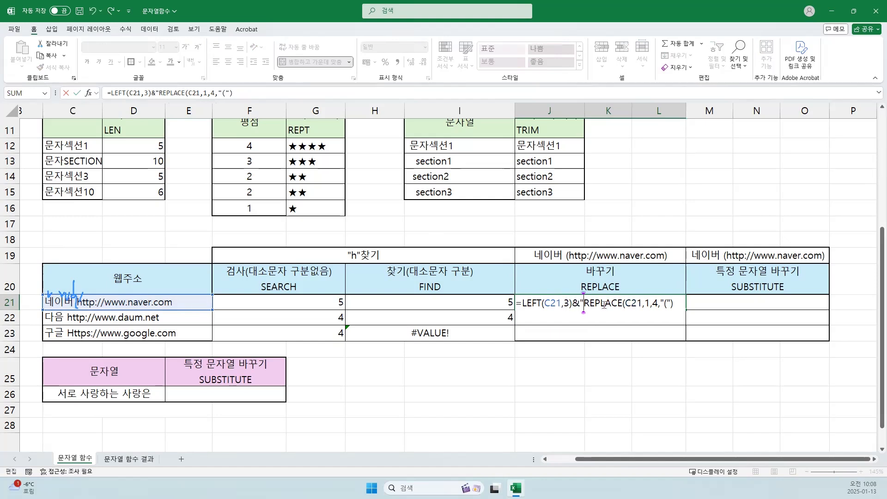
text( ")
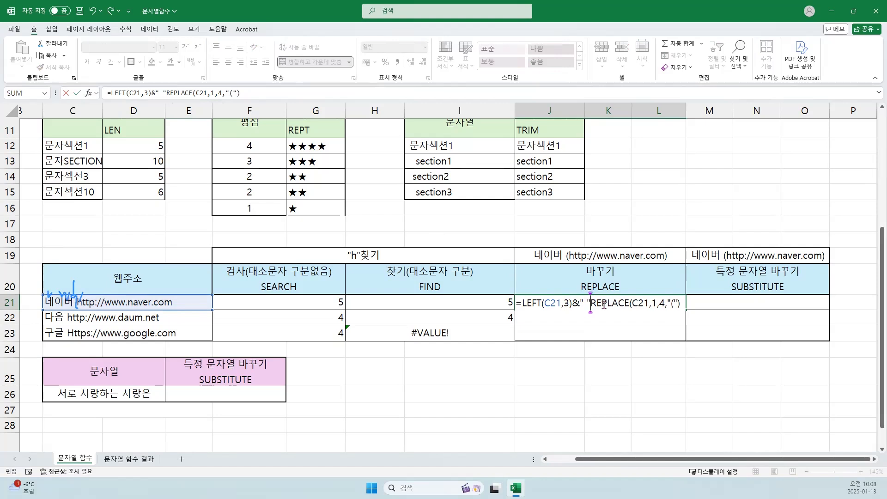
text(&)
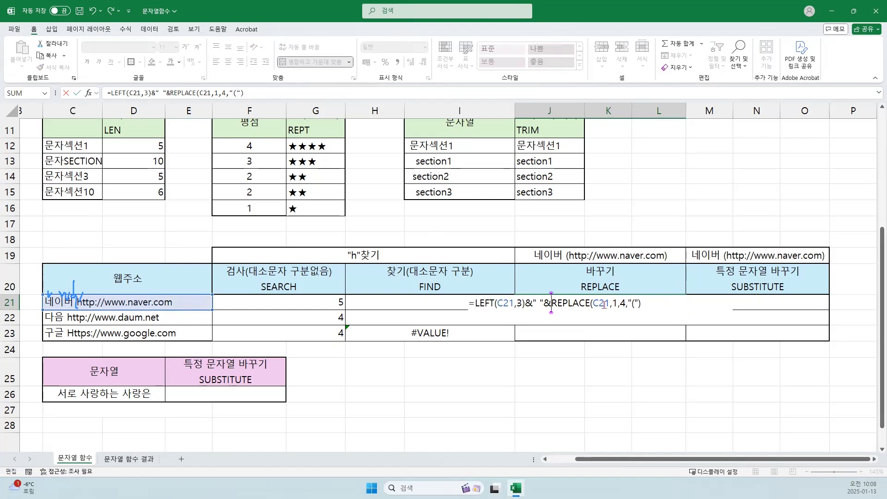
key(Return)
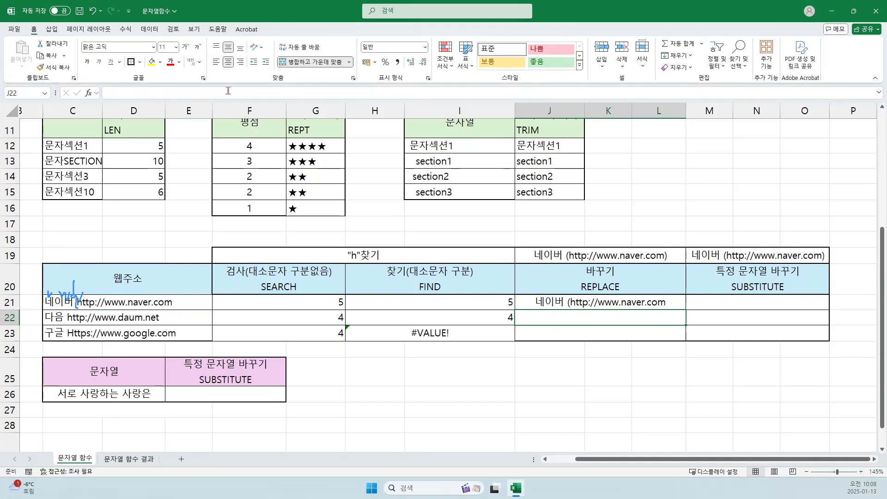
Step: Append &")" to the end of the J21 formula and enter it
click(578, 298)
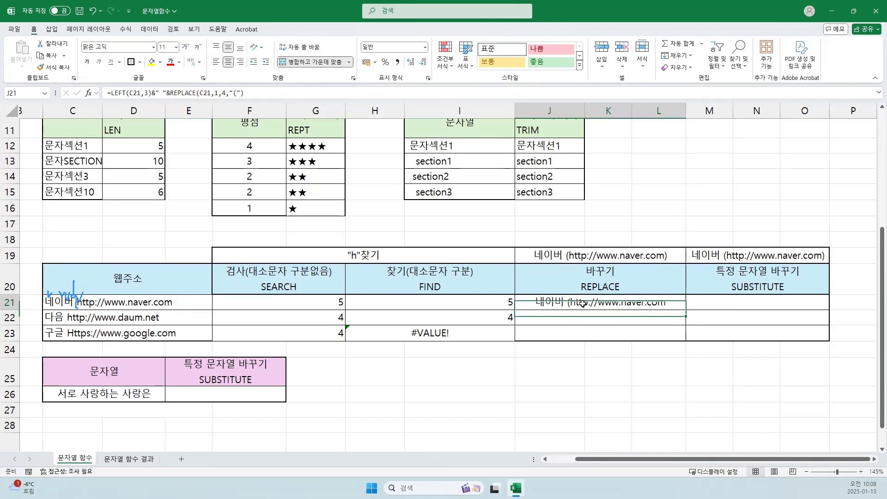
click(257, 97)
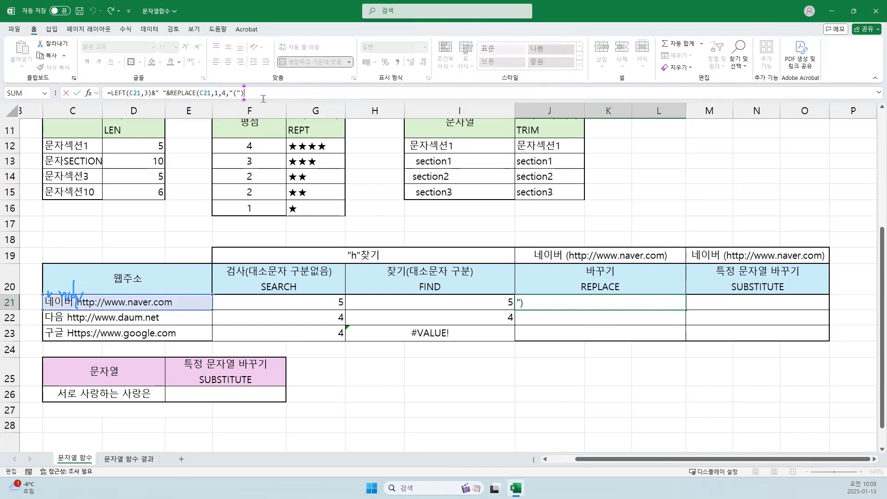
double_click(554, 303)
click(658, 301)
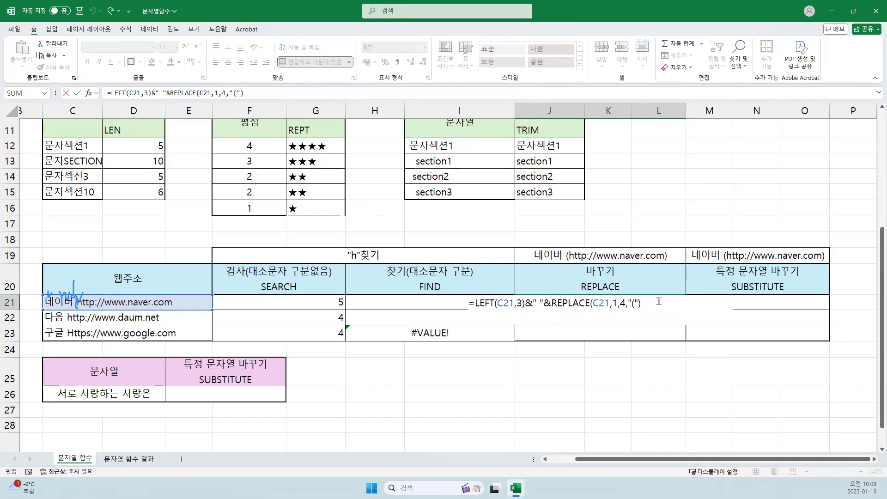
text(&)
key(BackSpace)
text(&)
key(Return)
key(Up)
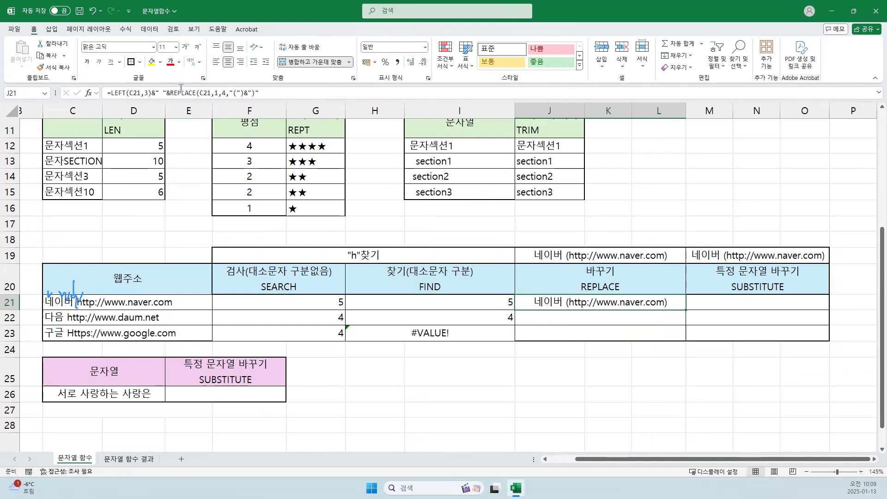
Step: Fill the J21 formula down to J23, and clear the copies in J22 and J23 again
click(561, 317)
click(602, 302)
drag(686, 309, 682, 337)
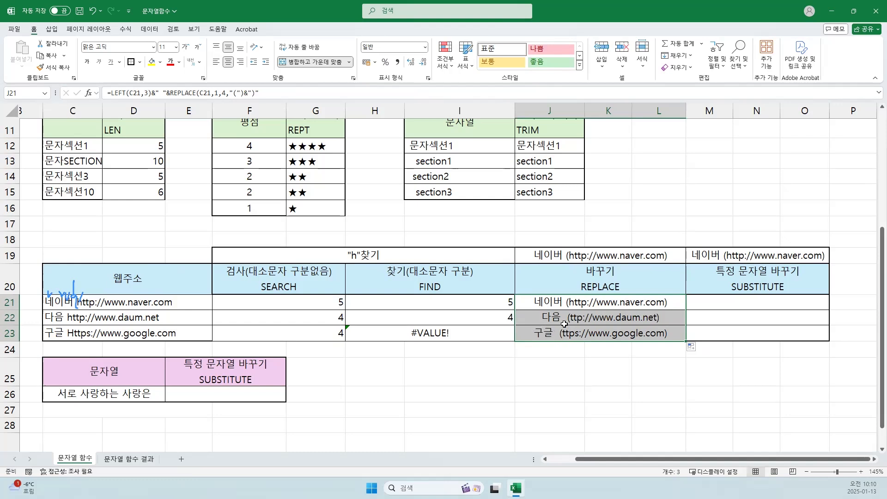
click(539, 301)
drag(546, 317, 642, 330)
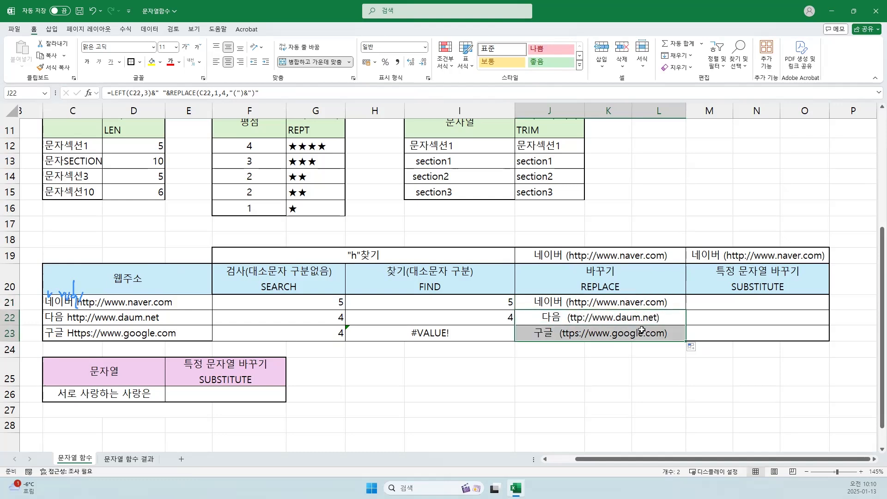
key(Delete)
Step: Delete the entire combined LEFT and REPLACE formula from J21
click(569, 304)
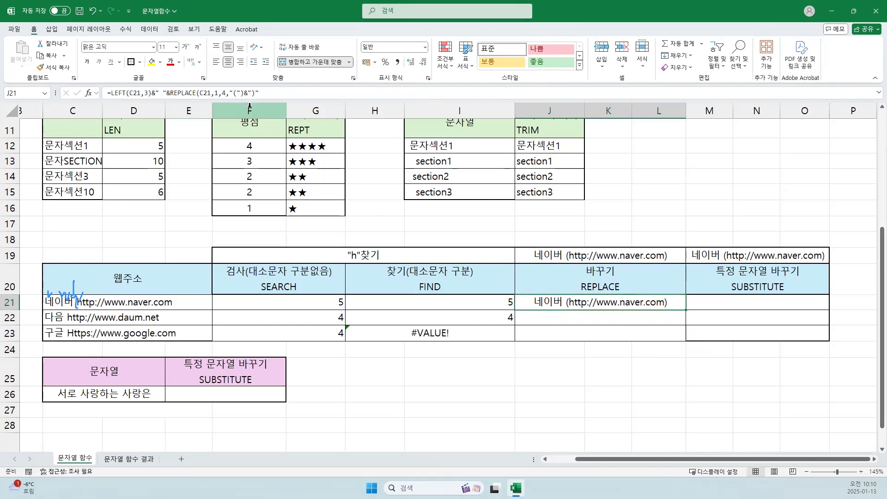
drag(268, 94, 84, 90)
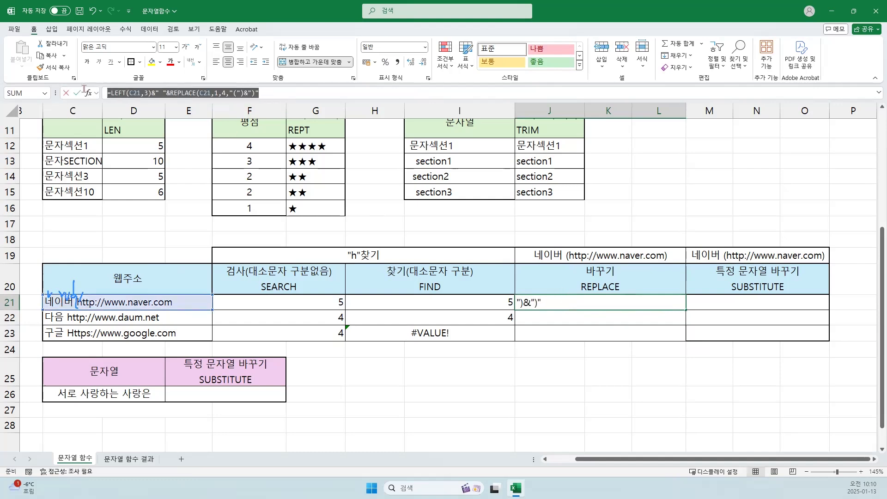
key(Delete)
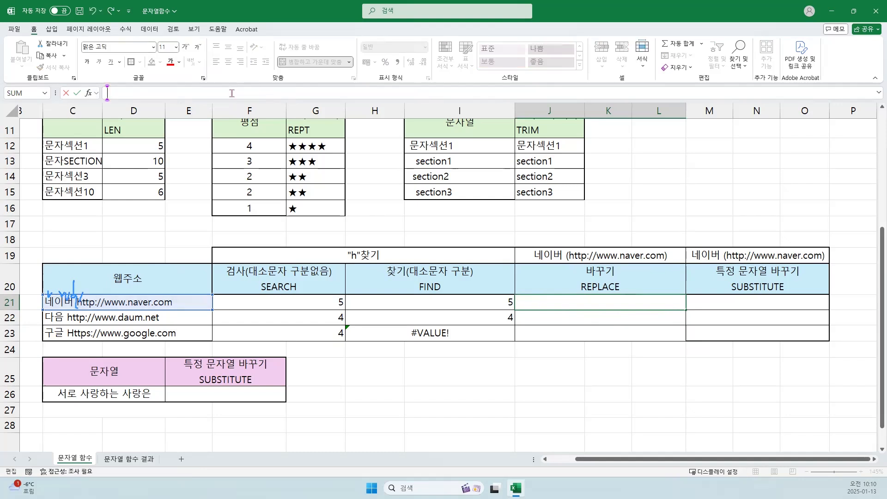
click(549, 363)
Step: Start a REPLACE function in J21 and open its function arguments, keeping the source table uncovered
click(544, 300)
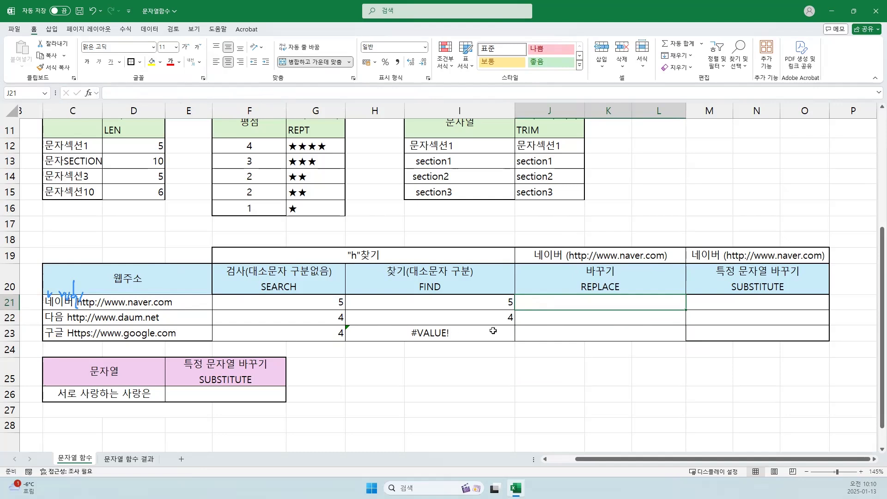
text(=)
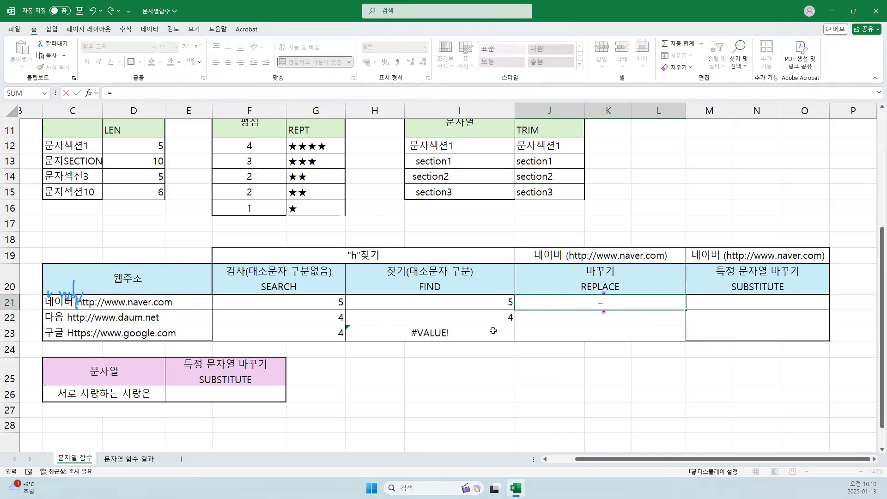
text(R)
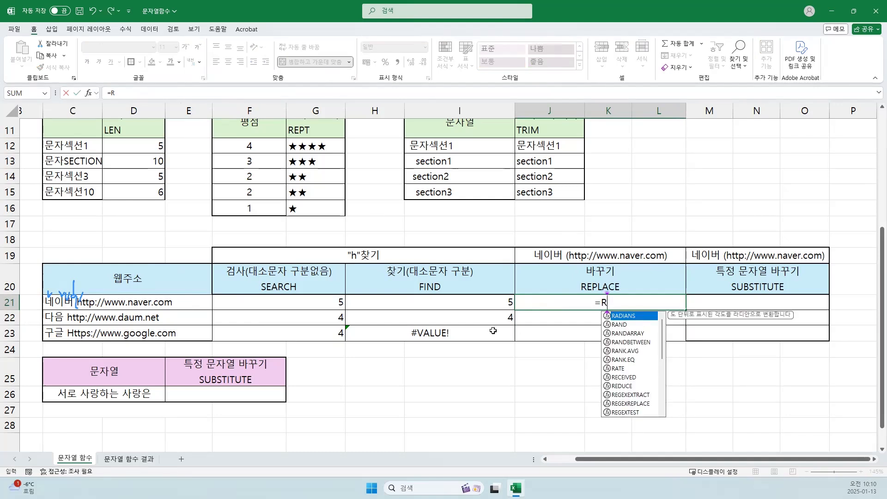
text(EP)
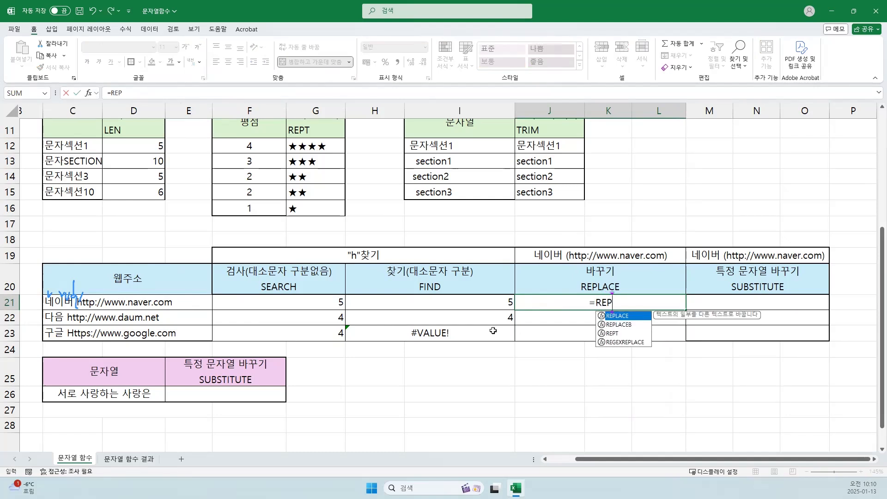
text(LA)
key(Tab)
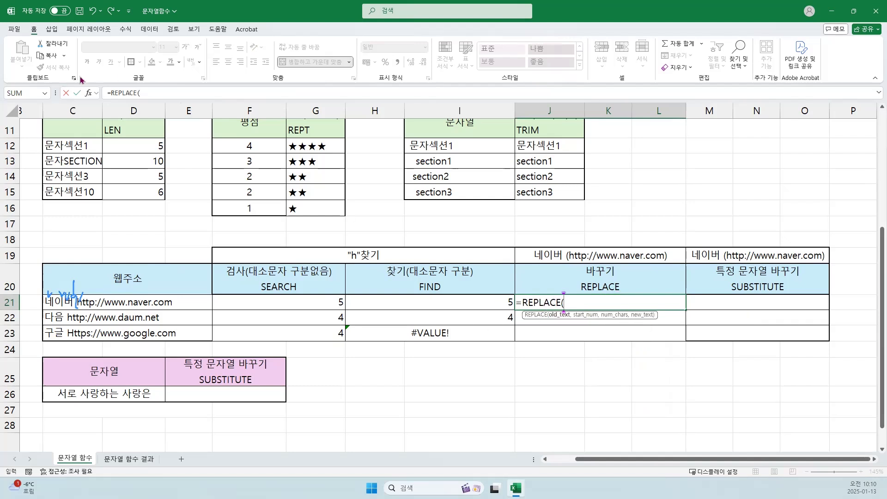
click(88, 93)
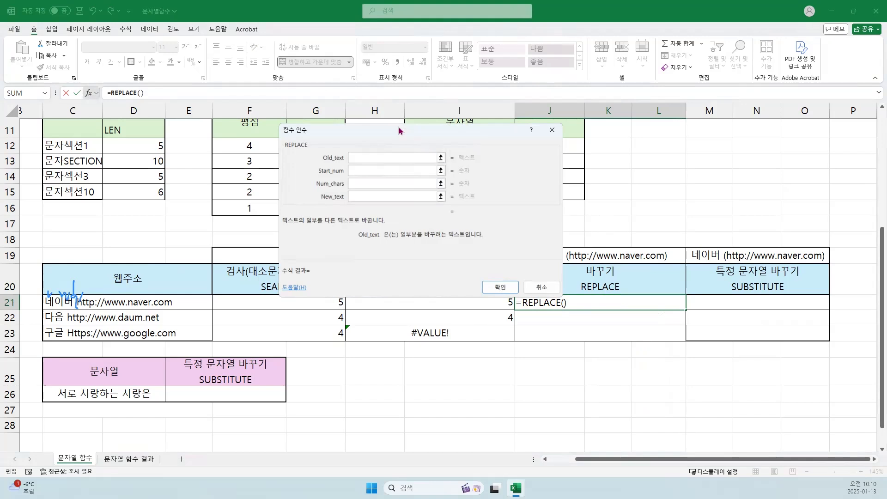
drag(409, 127, 603, 117)
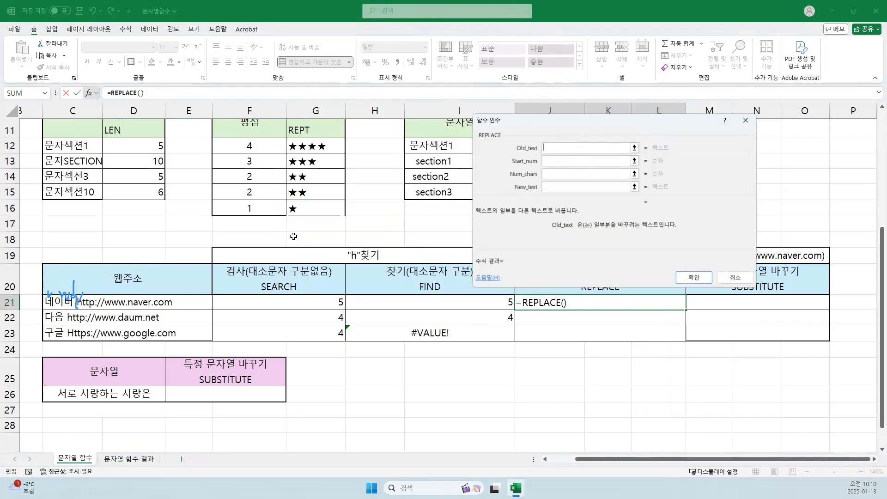
Step: Set REPLACE's Old_text to C21 and its Start_num to 1
click(85, 303)
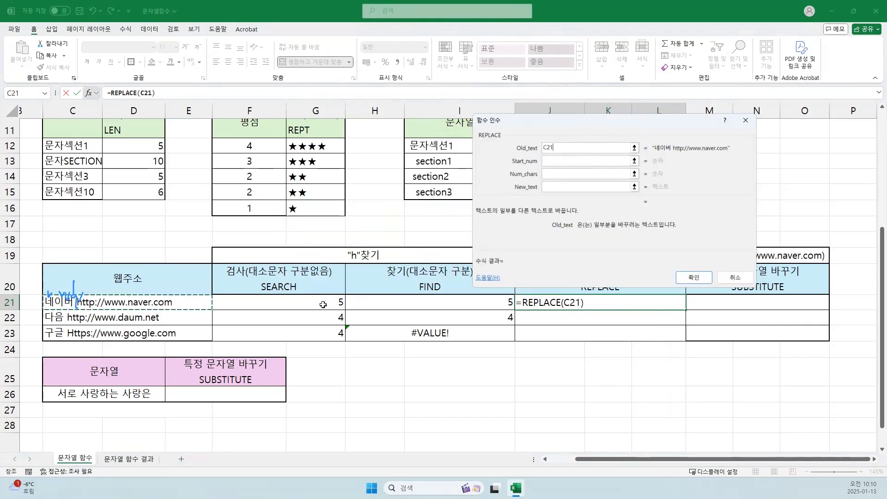
click(557, 160)
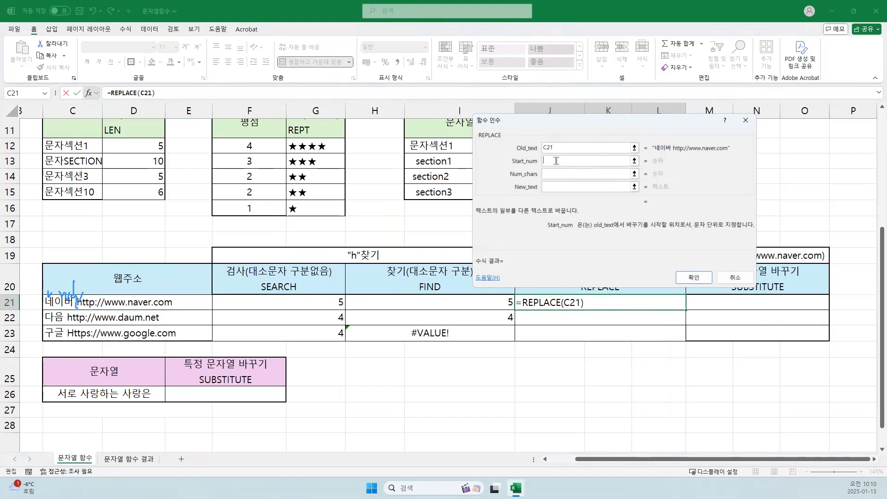
text(1)
click(556, 174)
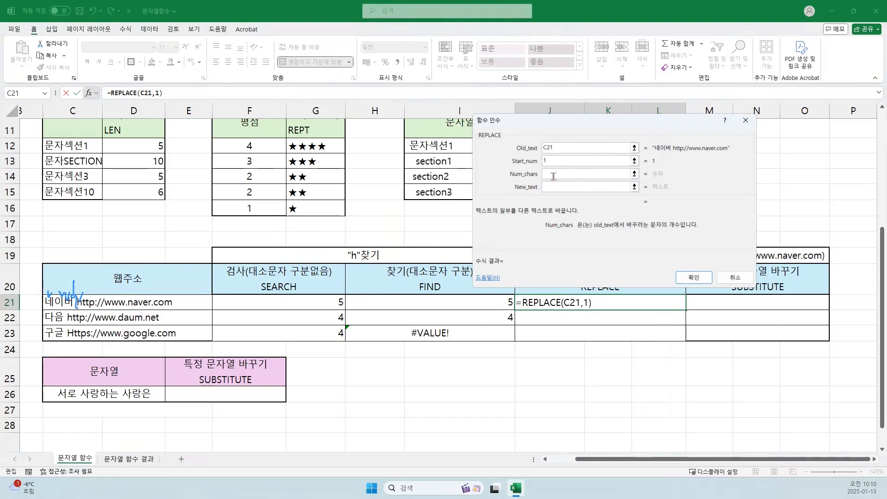
text(SEARCH)
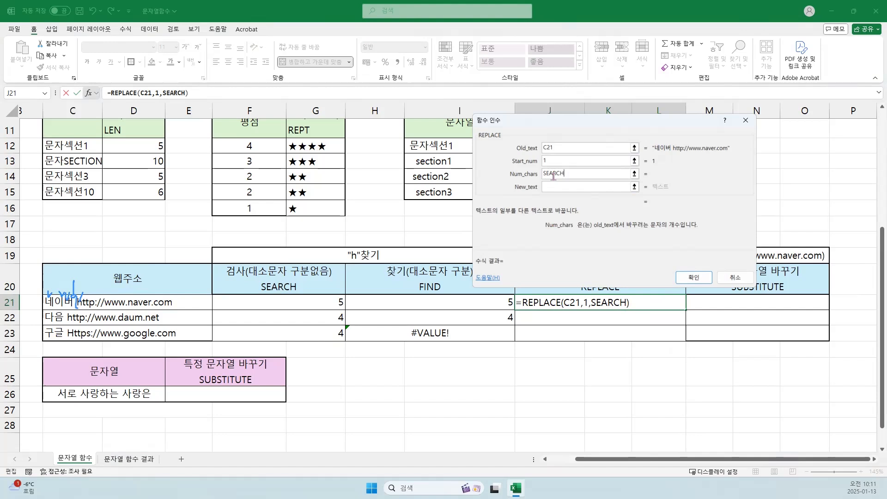
key(BackSpace)
key(BackSpace)
key(BackSpace)
key(BackSpace)
key(BackSpace)
key(BackSpace)
Step: Set REPLACE's New_text to "(" and its Num_chars to F21-1
click(312, 304)
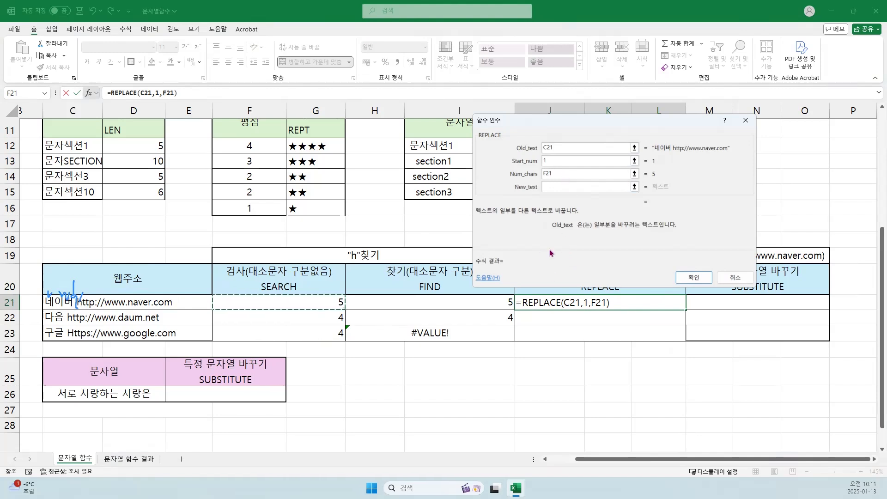
click(572, 190)
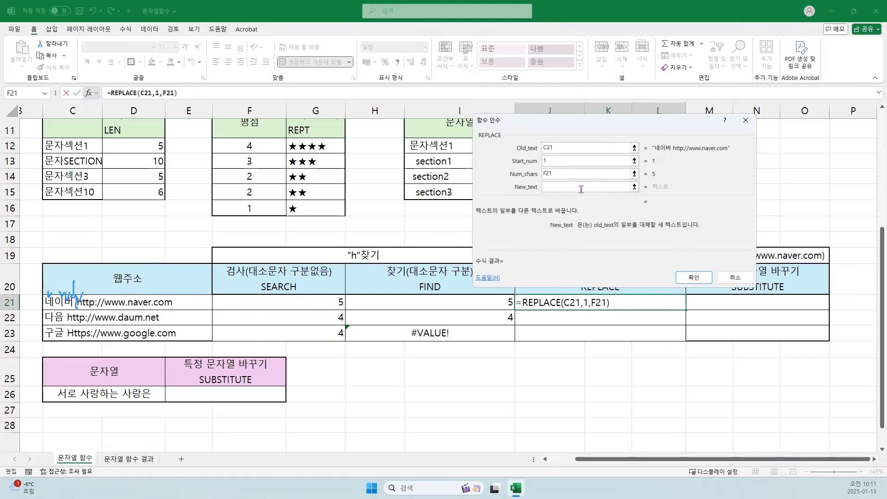
text("(")
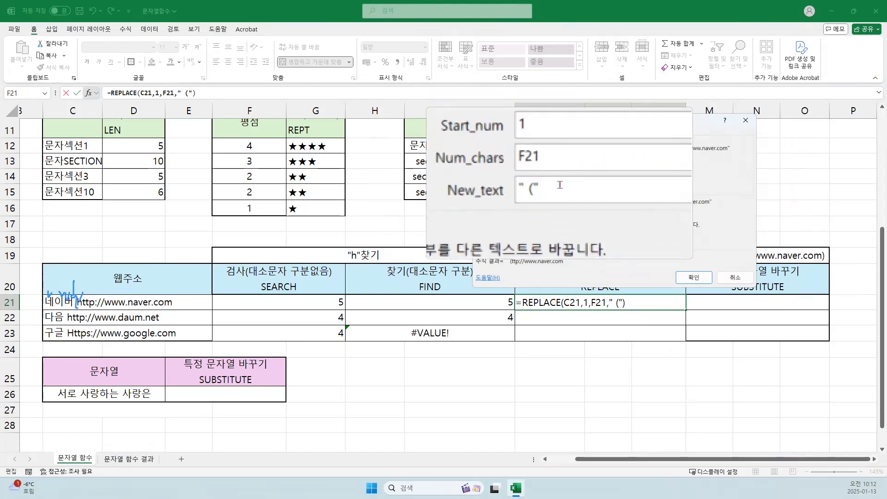
key(BackSpace)
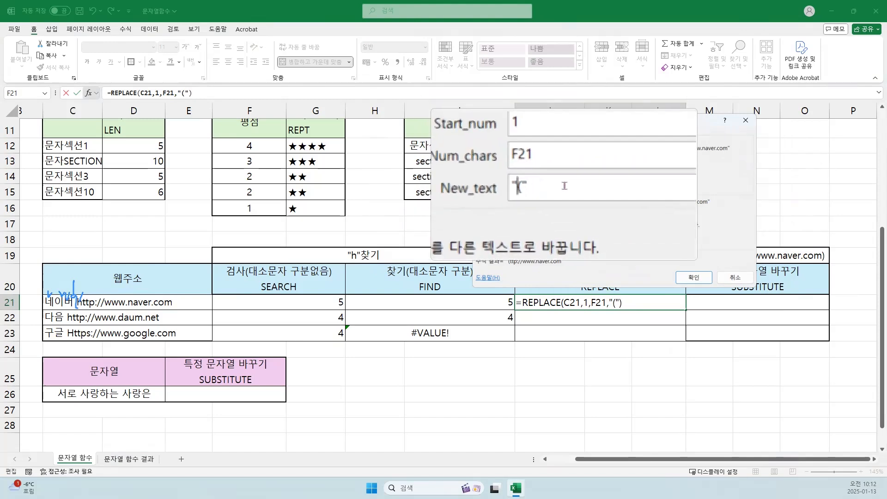
click(561, 172)
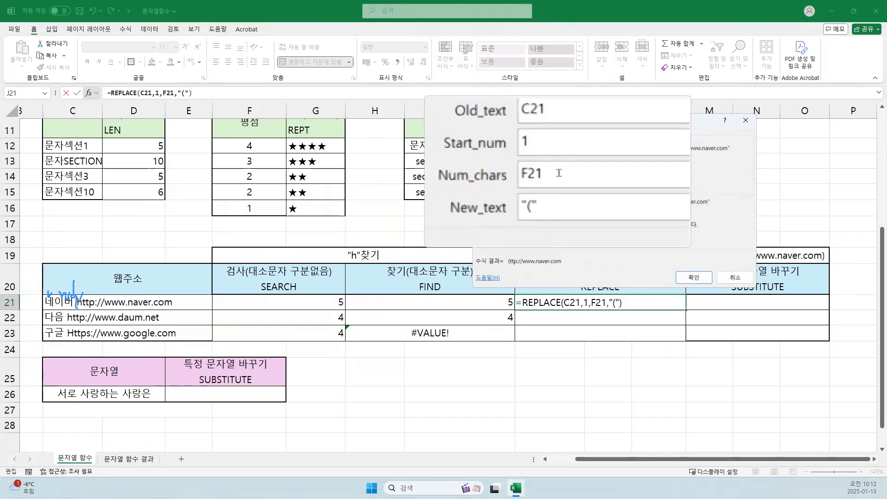
text(-1)
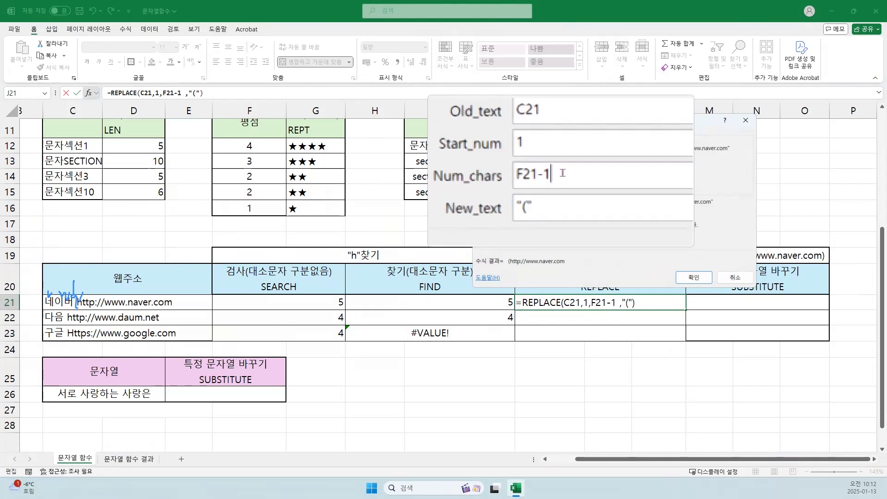
key(BackSpace)
text((5-)
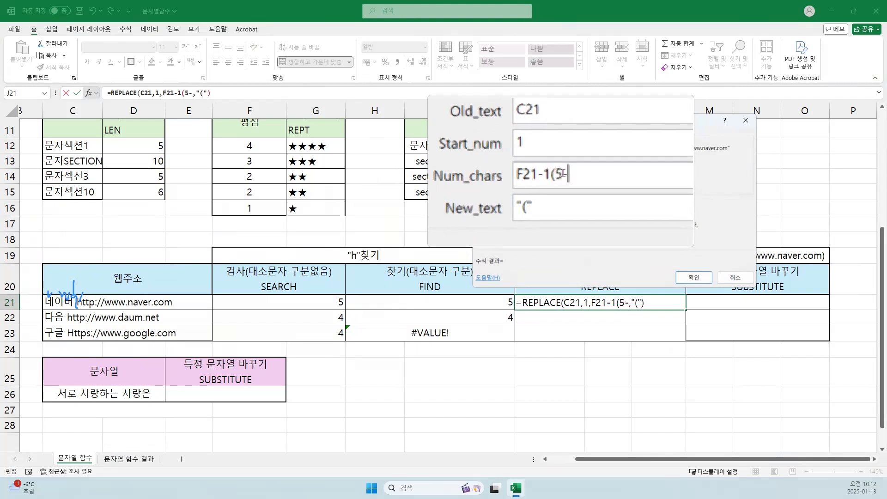
text(1)4)
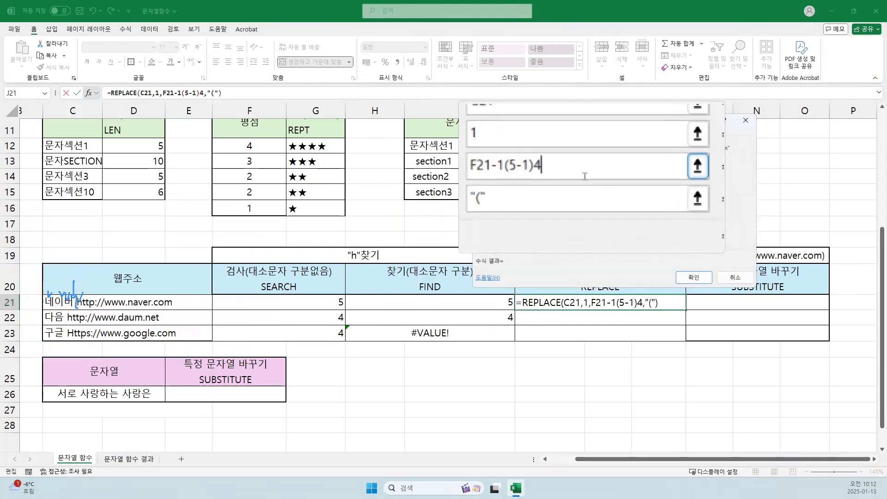
key(BackSpace)
key(BackSpace)
key(BackSpace)
key(BackSpace)
key(BackSpace)
key(BackSpace)
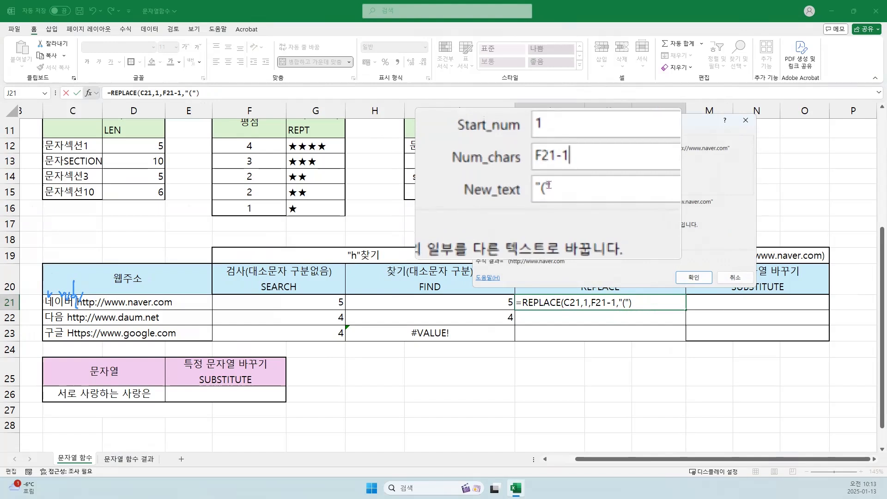
Step: Add a space before the parenthesis so New_text is " (", and enter the REPLACE formula in J21
click(546, 186)
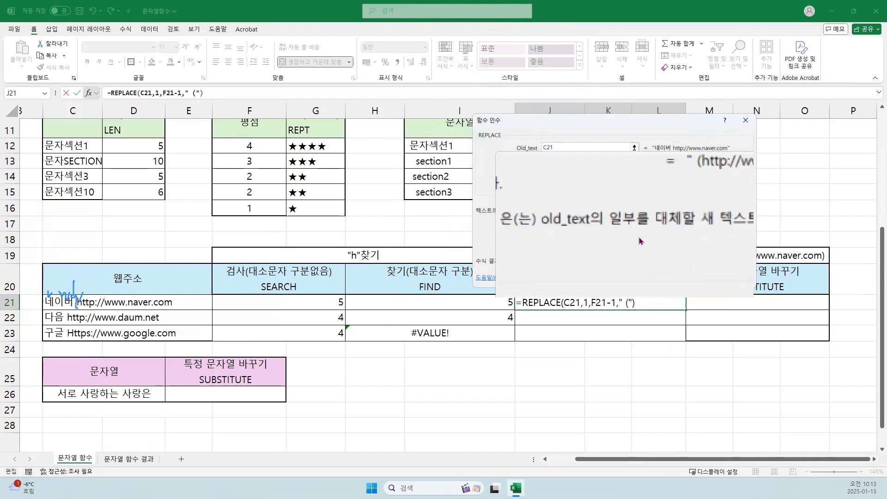
click(700, 278)
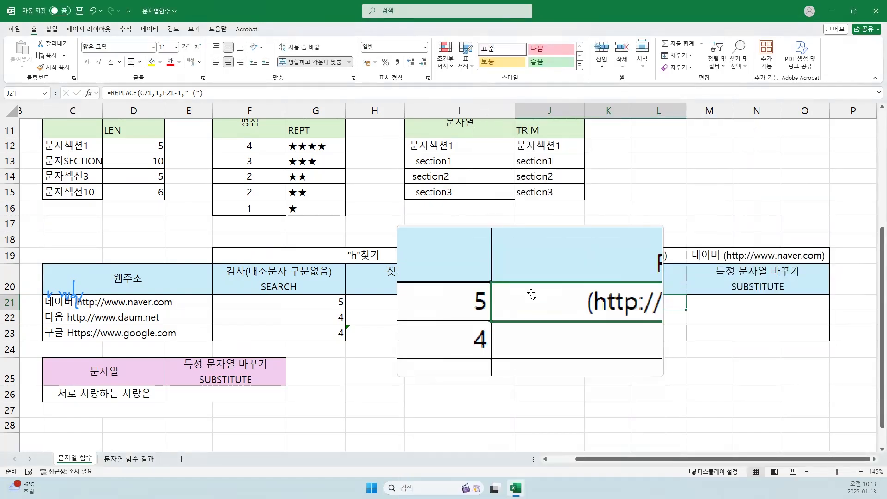
double_click(539, 306)
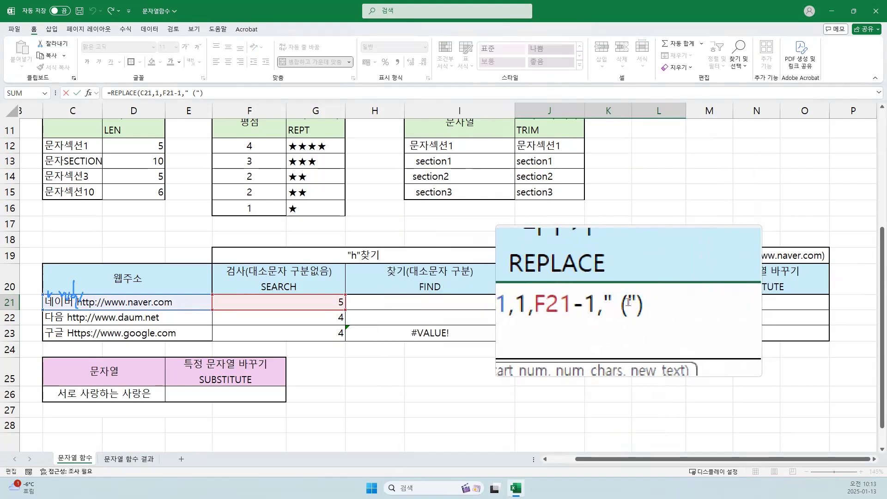
key(ctrl+Return)
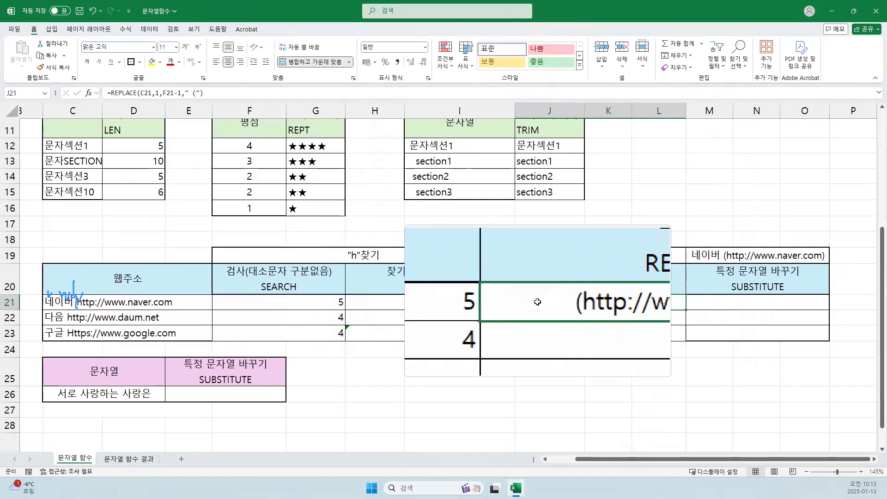
key(Escape)
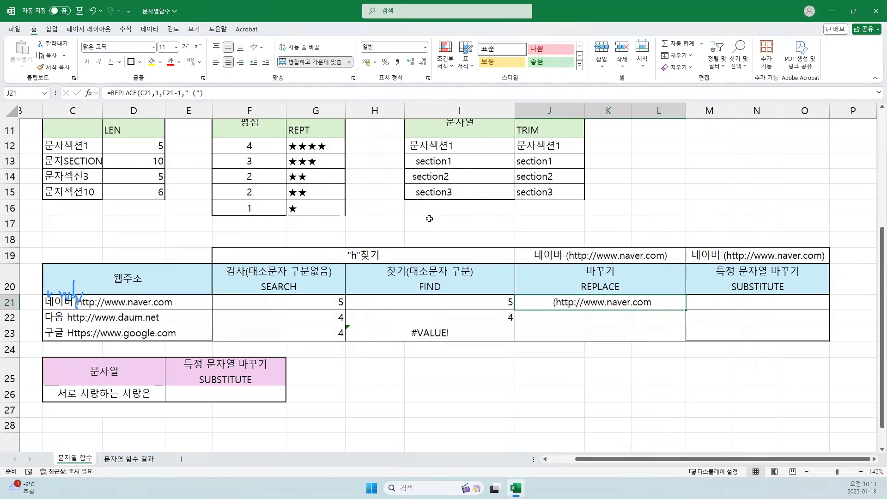
Step: Insert LEFT()& in front of REPLACE in the J21 formula
click(524, 302)
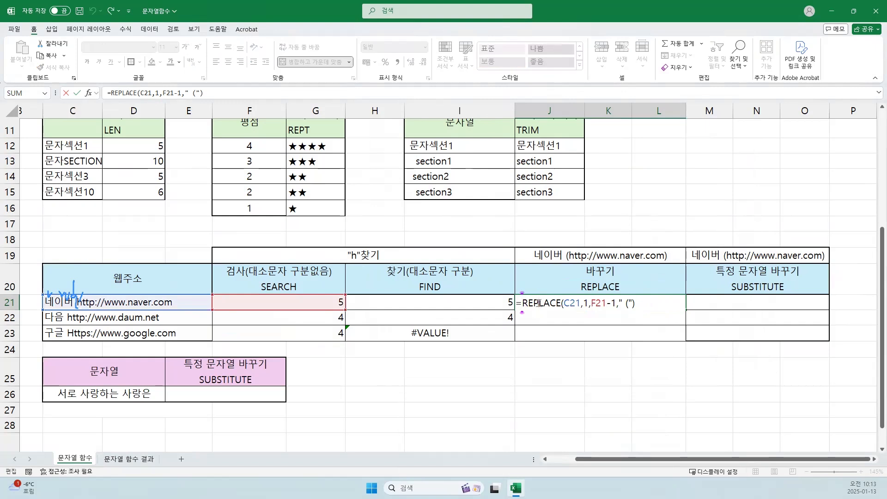
text(REFT)
key(BackSpace)
key(BackSpace)
key(BackSpace)
key(BackSpace)
text(LEFT)
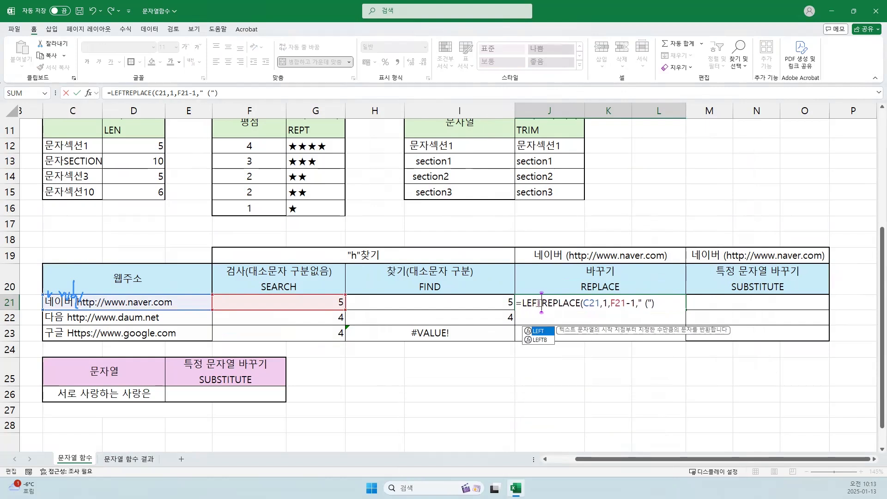
text(())
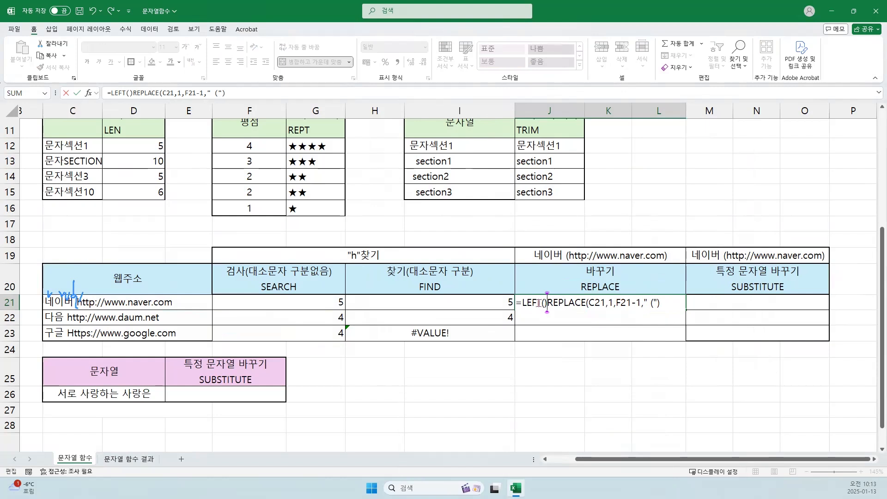
text(&)
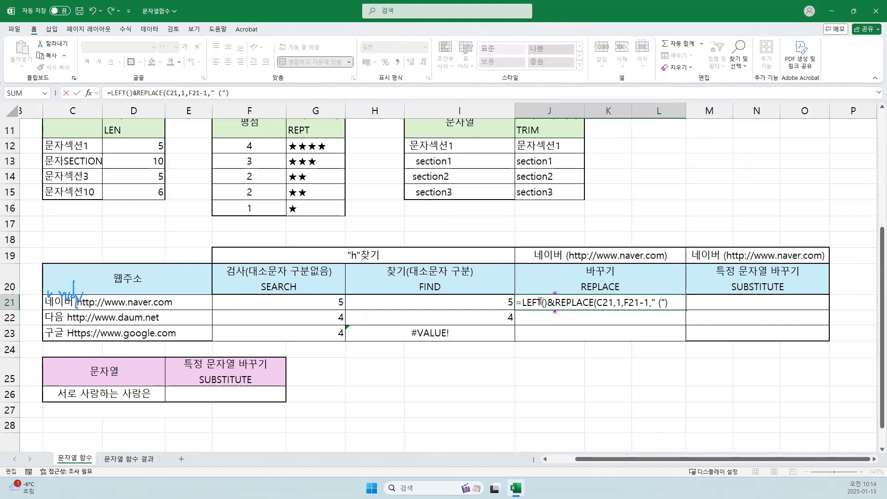
Step: Open the function arguments of LEFT within the J21 formula
click(545, 303)
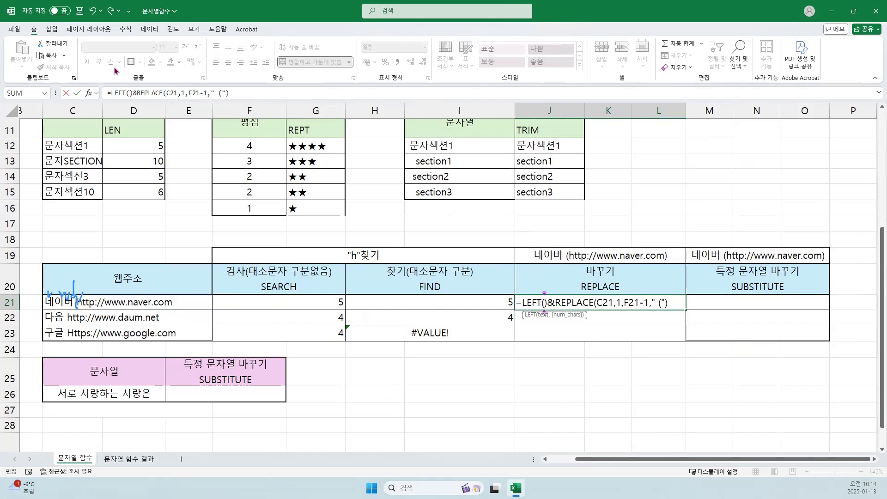
click(89, 94)
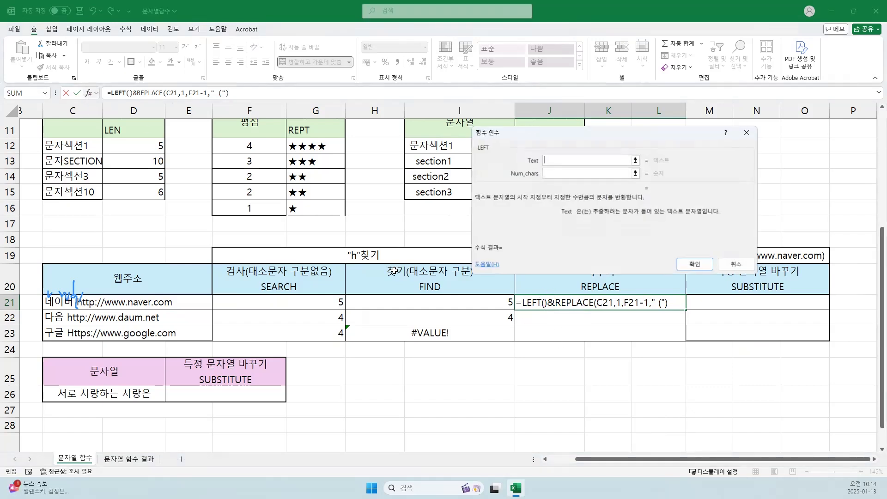
click(67, 305)
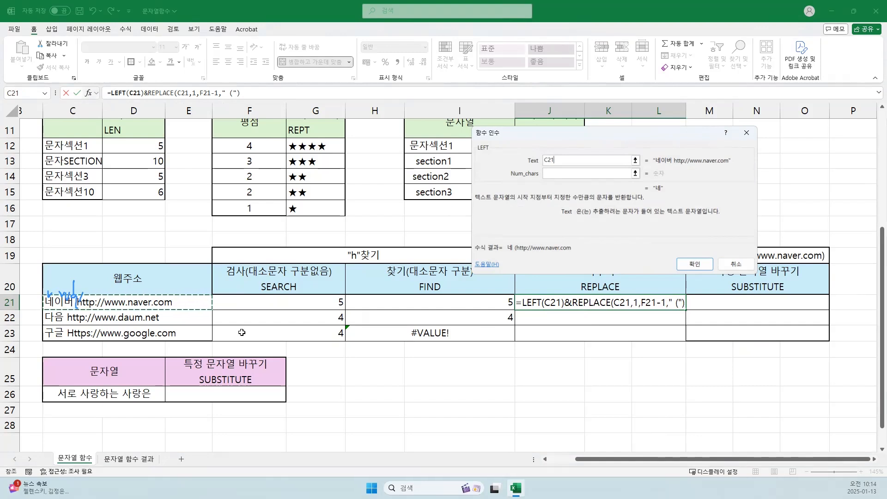
click(281, 303)
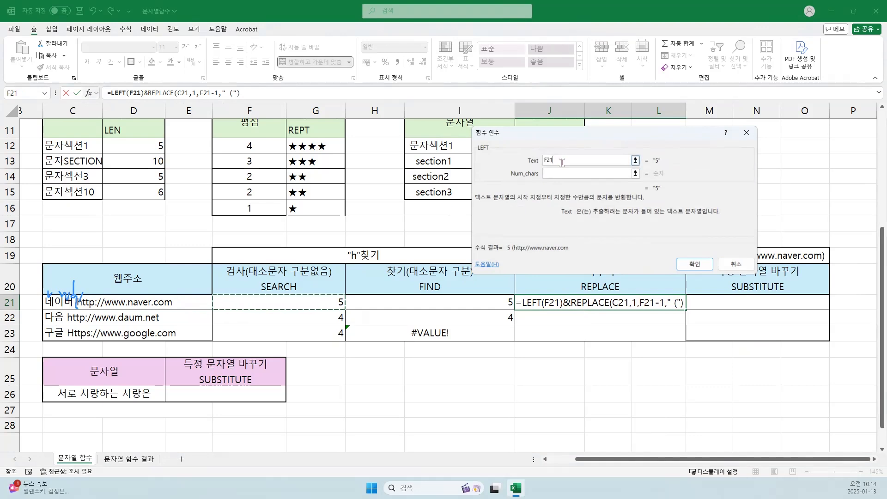
text(-2)
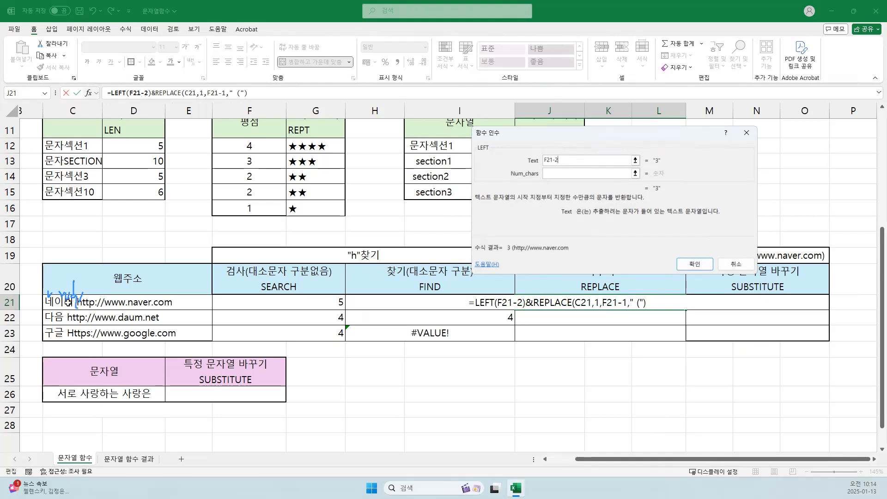
click(555, 172)
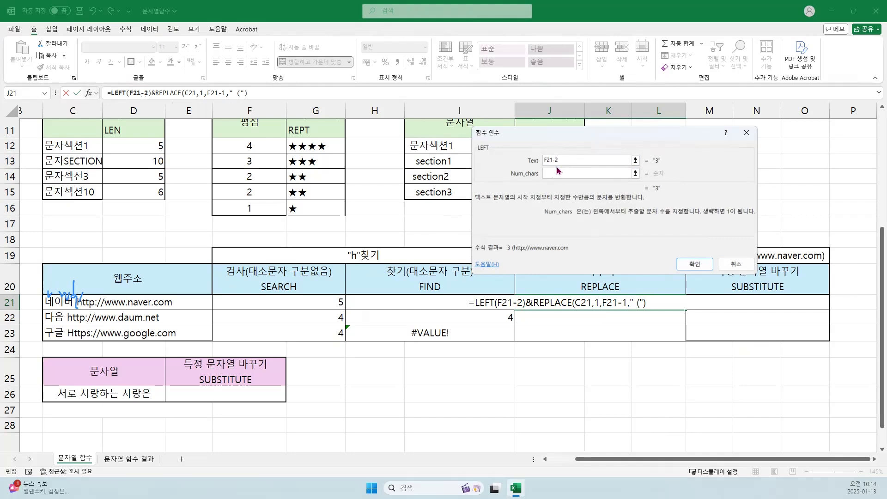
click(558, 158)
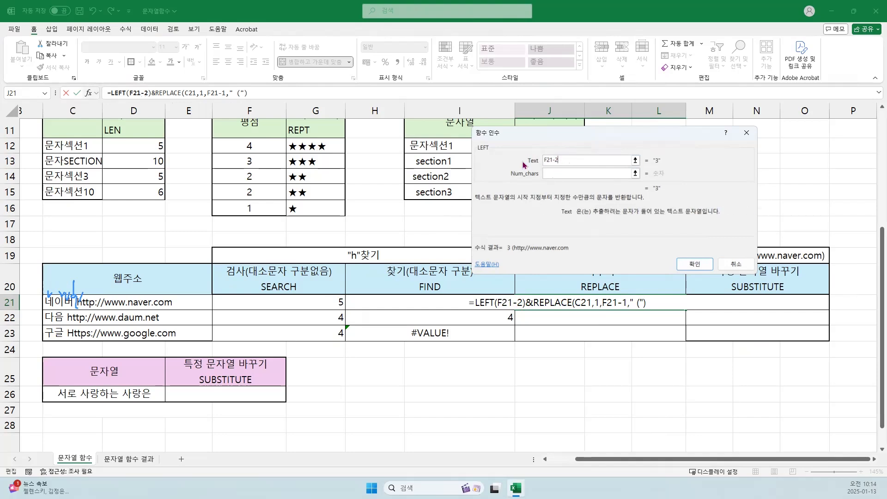
key(BackSpace)
key(BackSpace)
key(BackSpace)
key(BackSpace)
key(BackSpace)
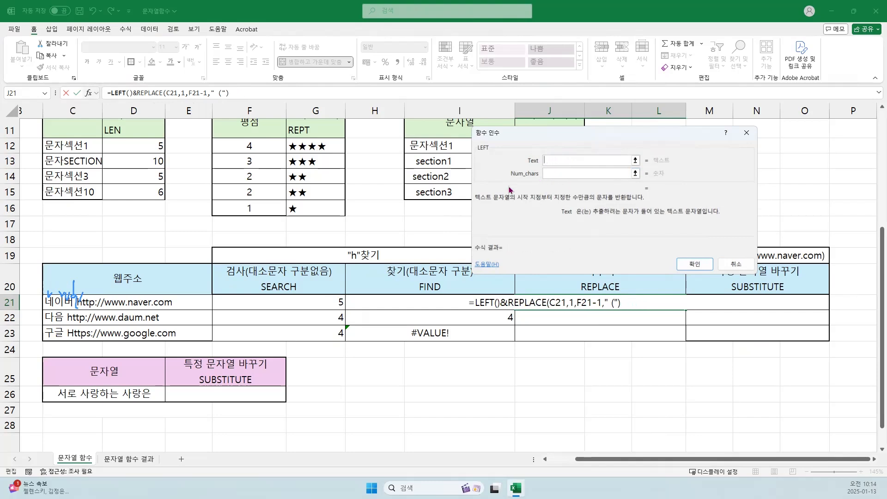
Step: Set LEFT's Text to C21 and its Num_chars to F21-2, and apply the arguments to the J21 formula
click(130, 302)
click(573, 173)
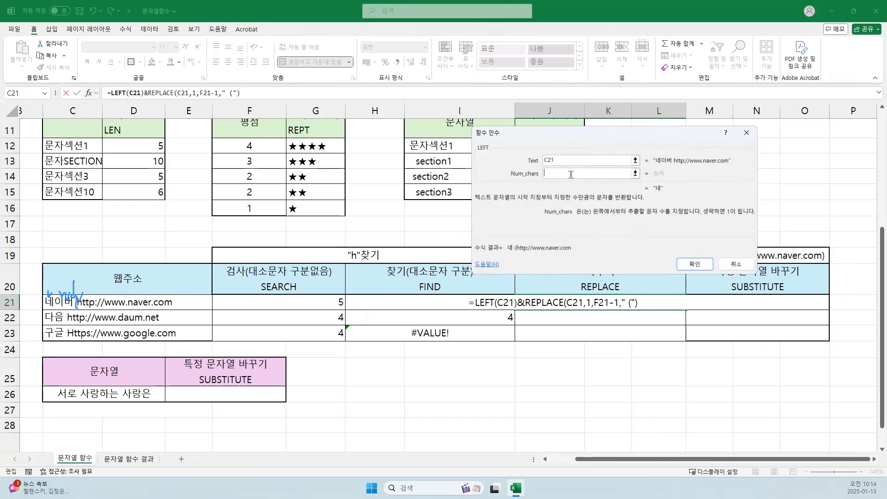
click(298, 306)
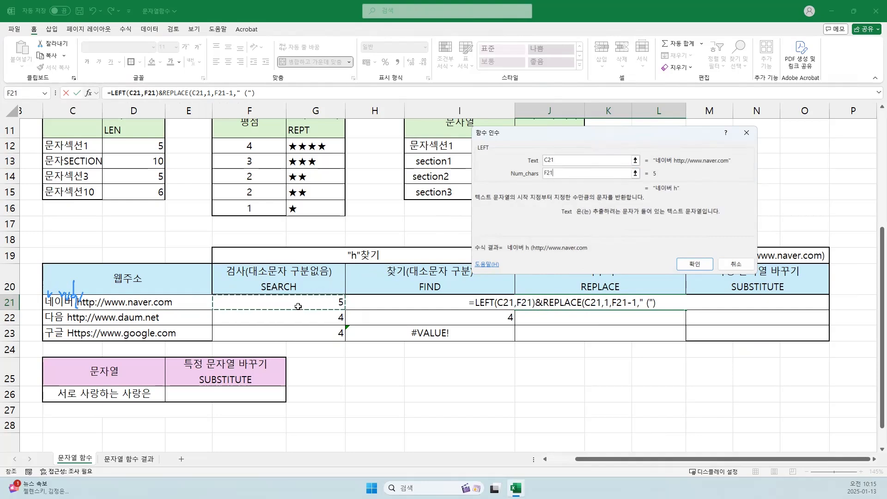
text(-1)
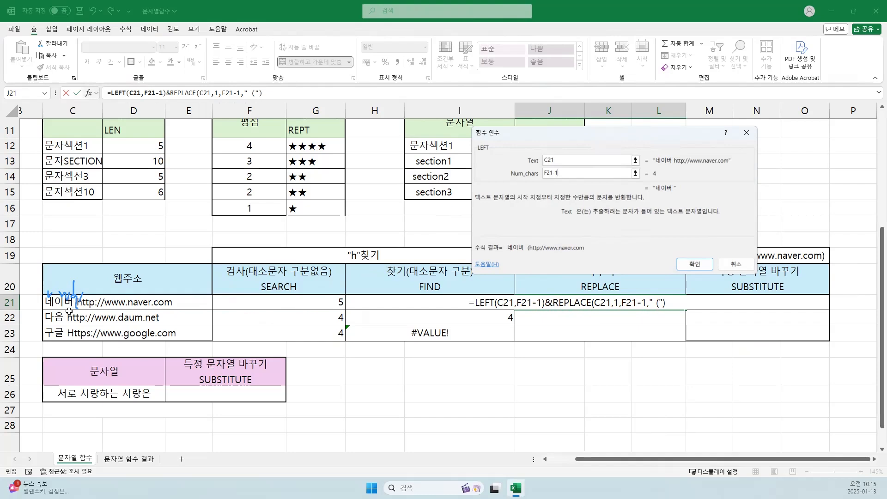
key(BackSpace)
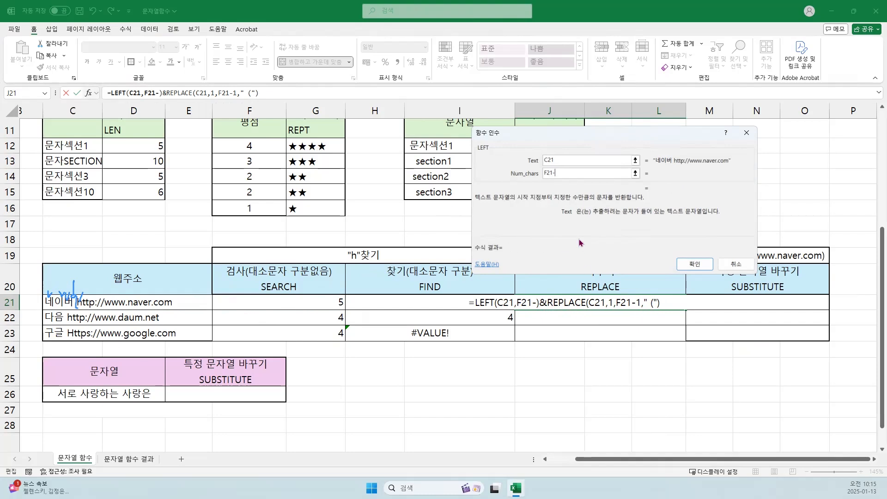
text(2)
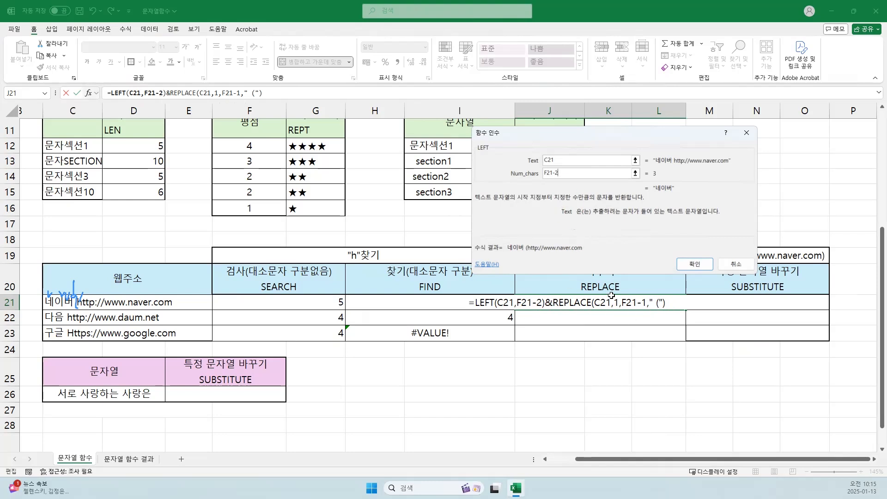
key(BackSpace)
text(2)
click(692, 268)
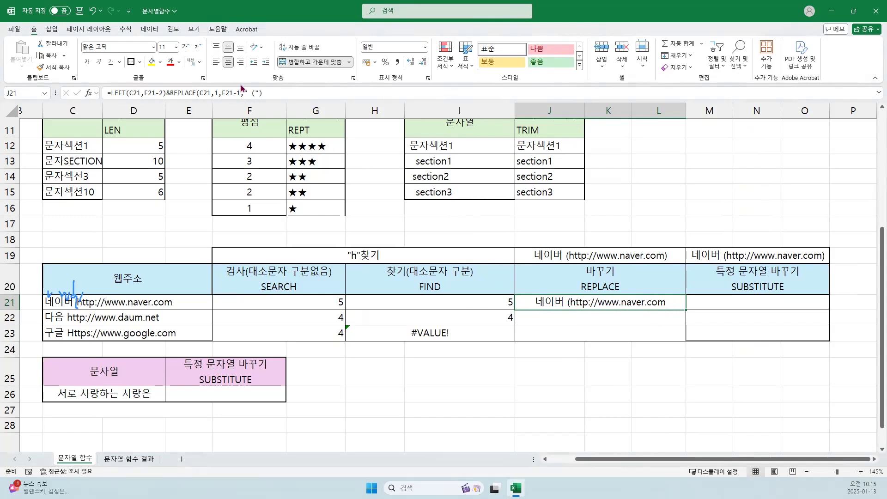
Step: Append & ")" to the J21 formula, space out the ampersand between LEFT and REPLACE, and enter the formula
key(F2)
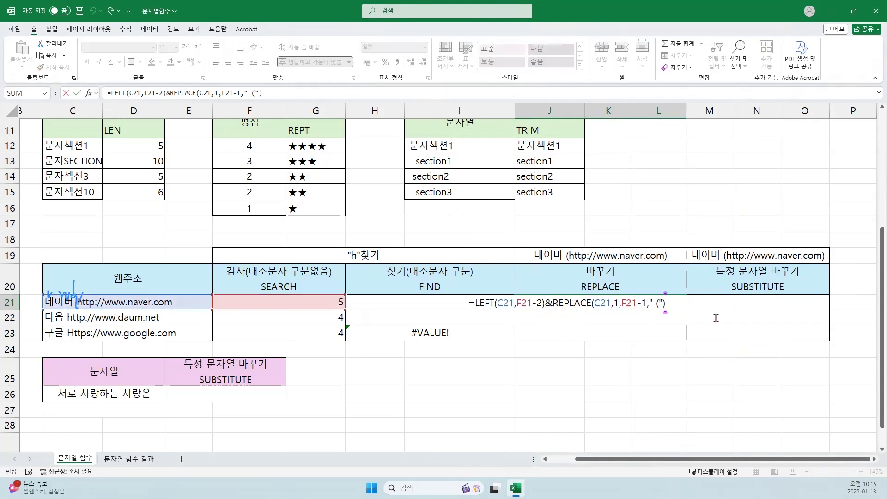
text(& ")")
click(546, 306)
click(555, 305)
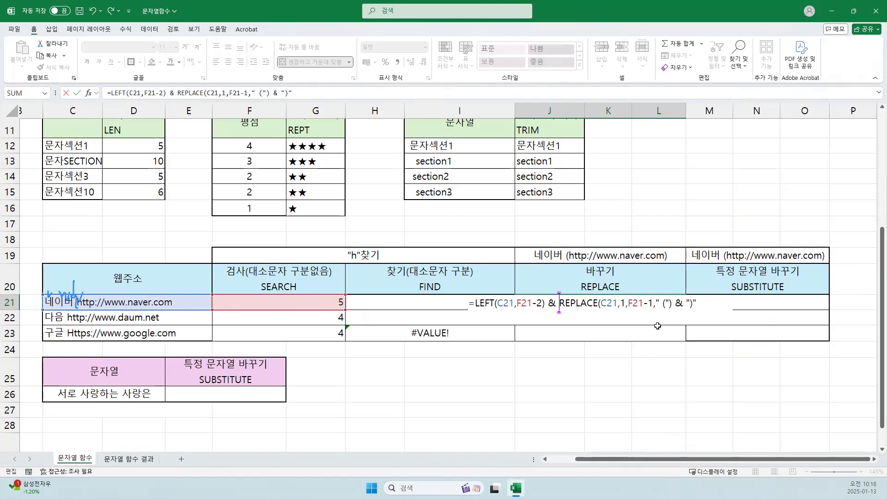
key(Return)
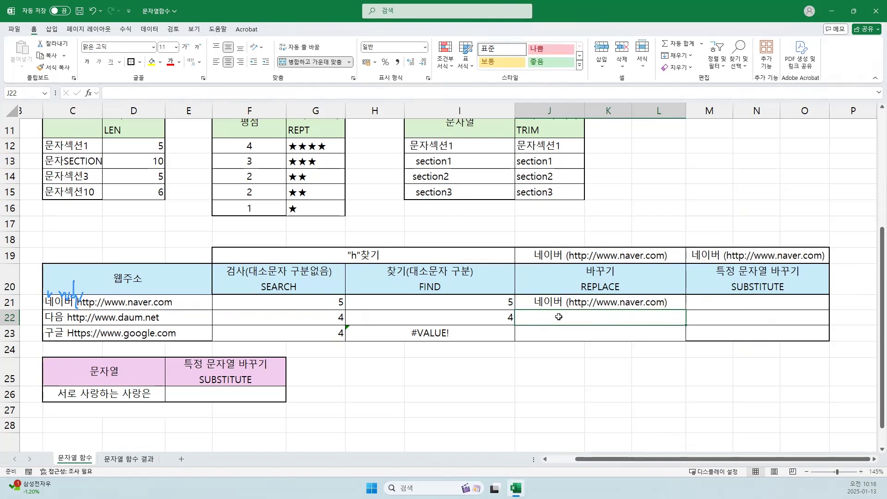
Step: Start a REPLACE formula in J22 with Old_text set to C22 and Start_num set to 1
double_click(550, 316)
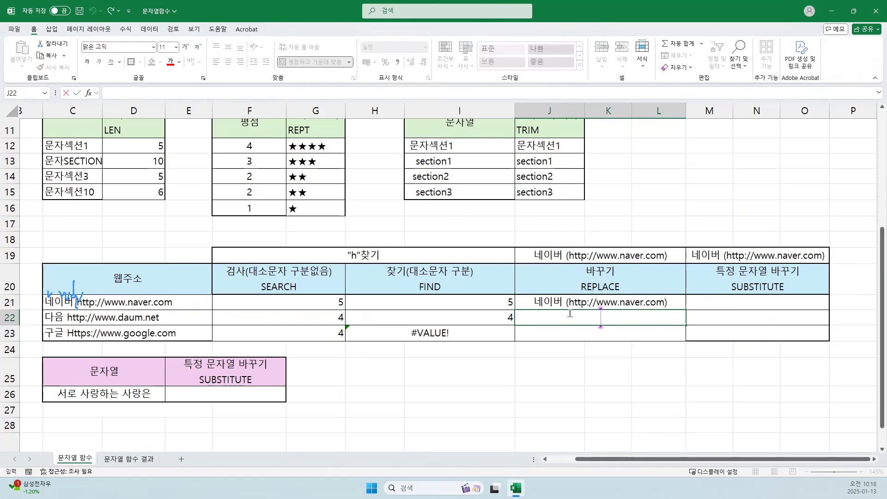
text(=R)
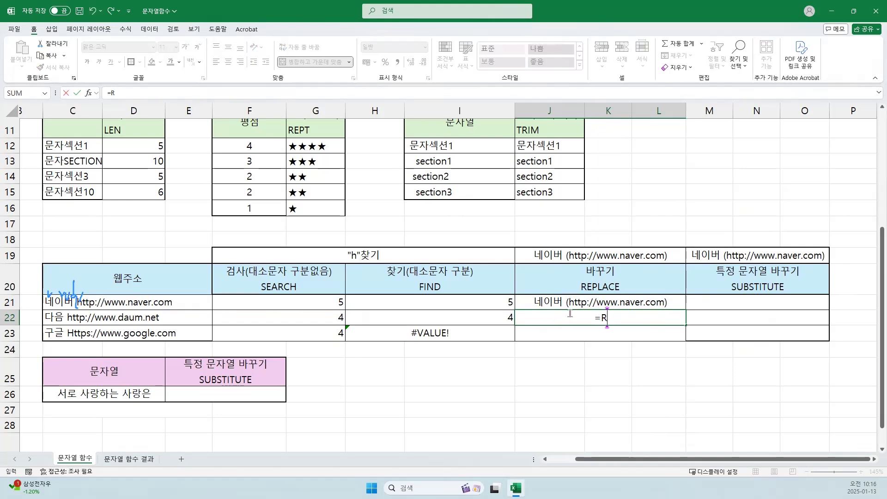
text(EP)
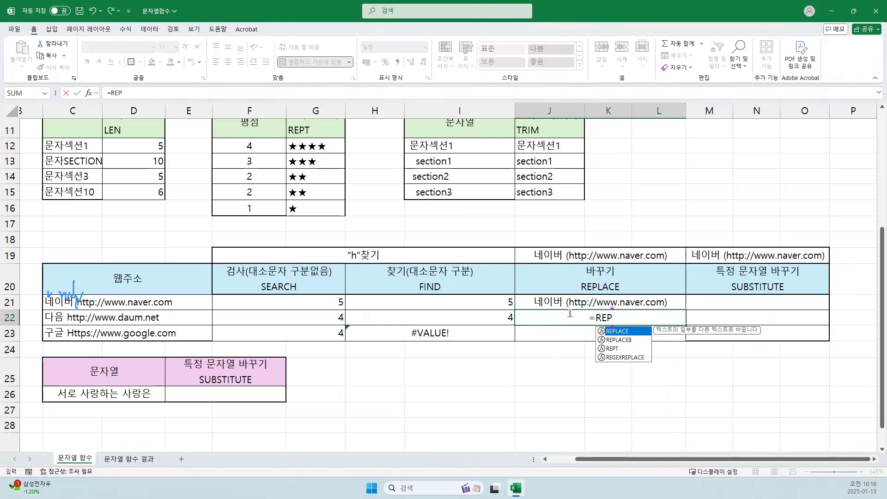
key(Tab)
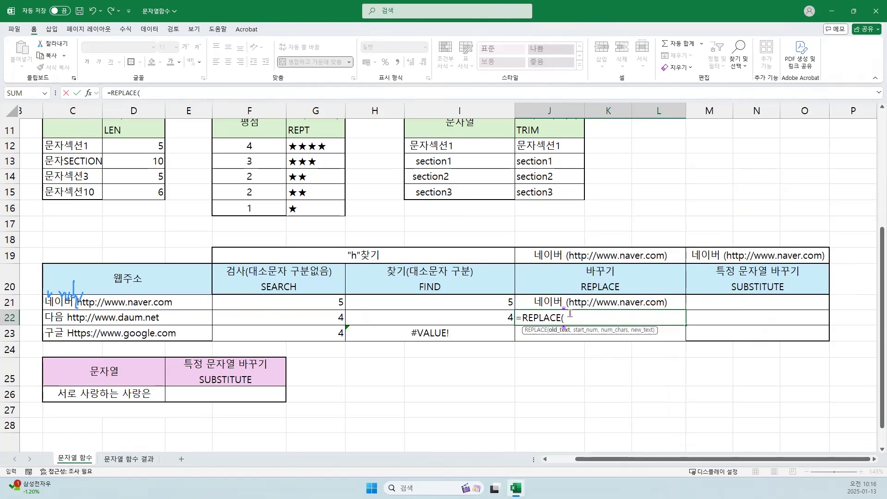
click(88, 93)
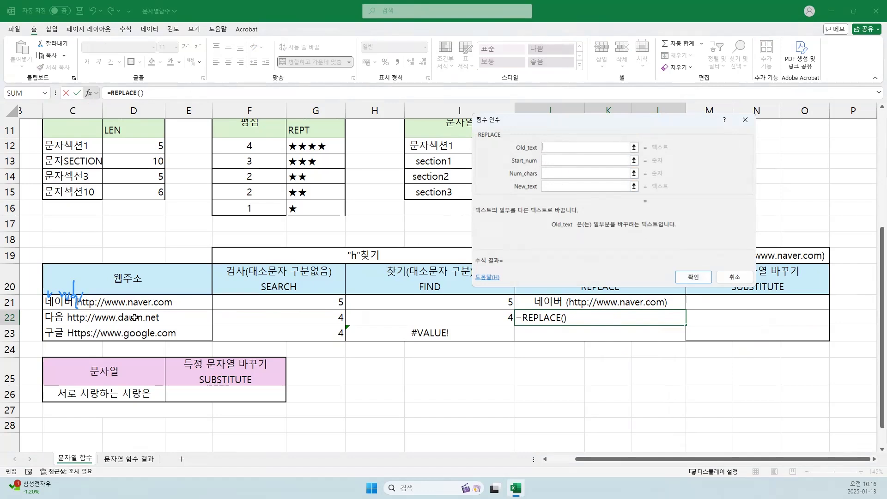
click(134, 317)
click(556, 161)
text(1)
key(Tab)
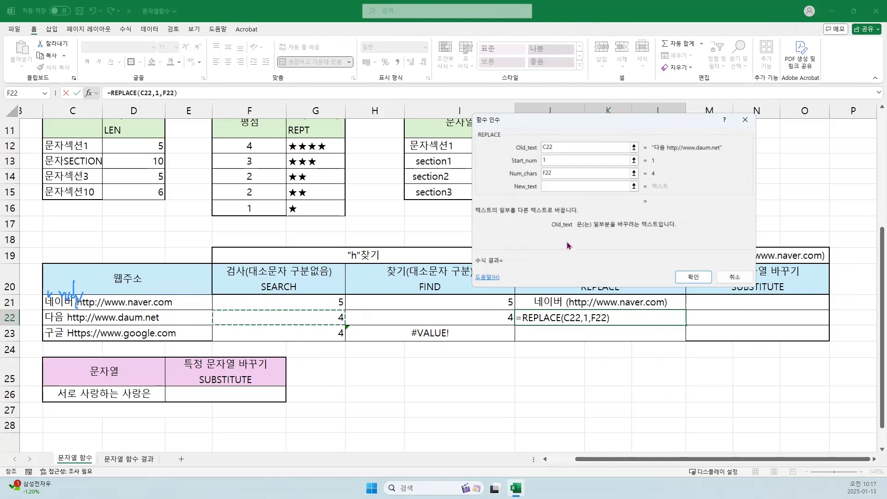
Step: Set REPLACE's Num_chars to F22-1 and its New_text to "(", and enter the formula in J22
text(-1)
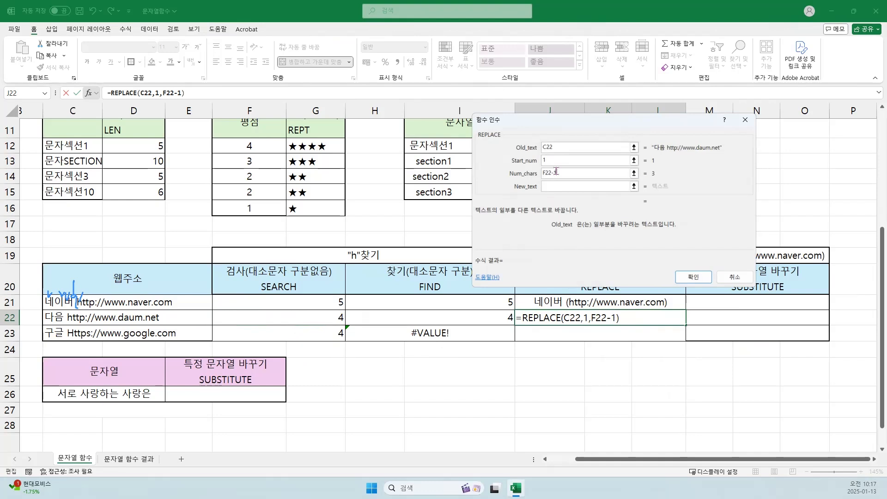
click(552, 189)
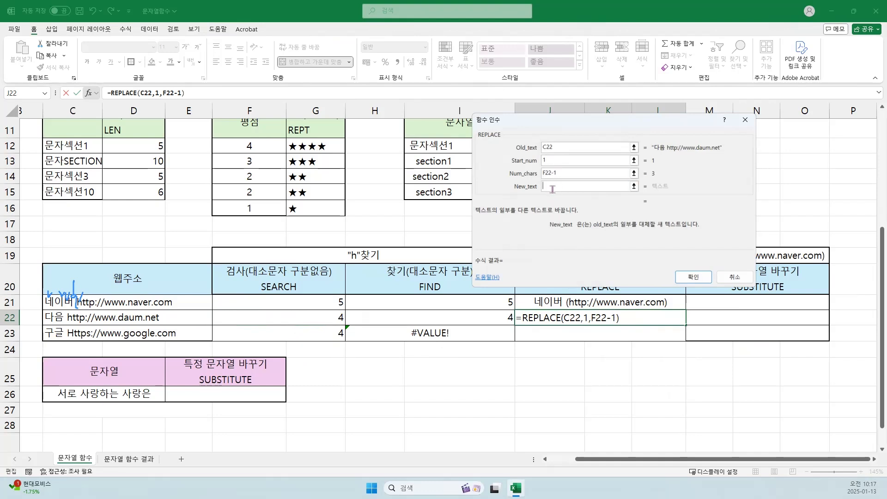
text("(")
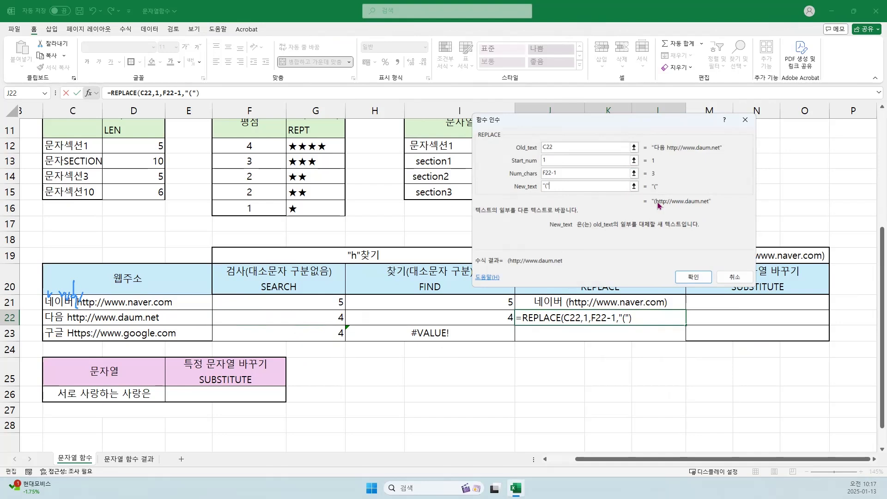
click(688, 278)
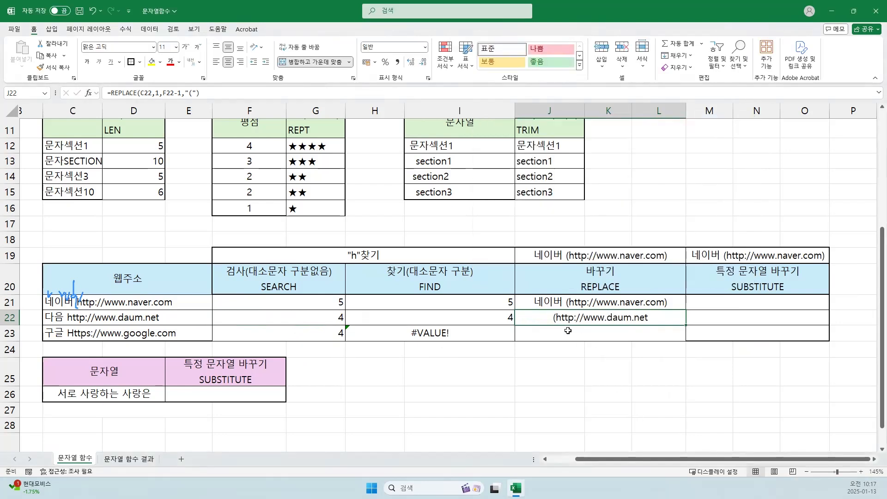
Step: Insert LEFT()& in front of REPLACE in the J22 formula
double_click(549, 319)
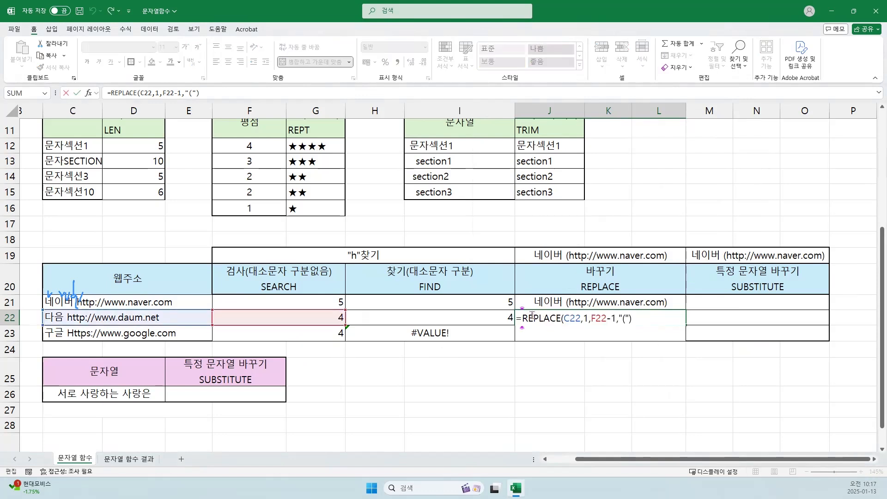
text(RE)
key(BackSpace)
key(BackSpace)
text(LEFT)
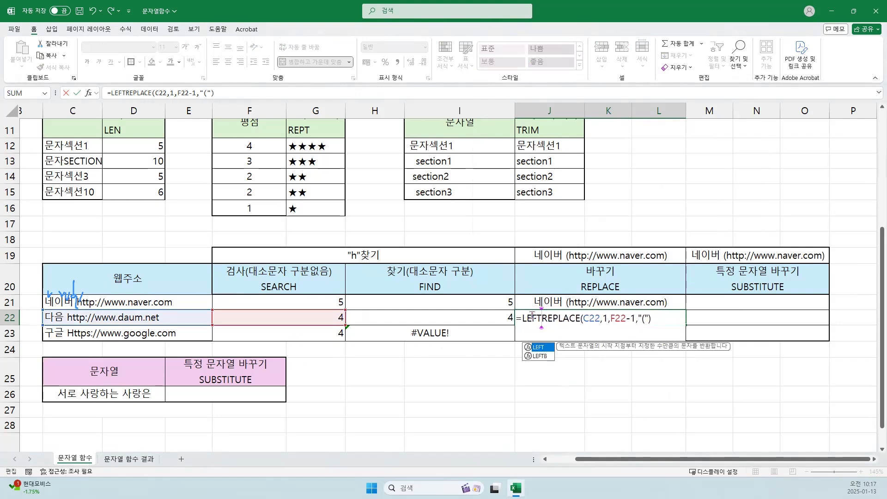
text(())
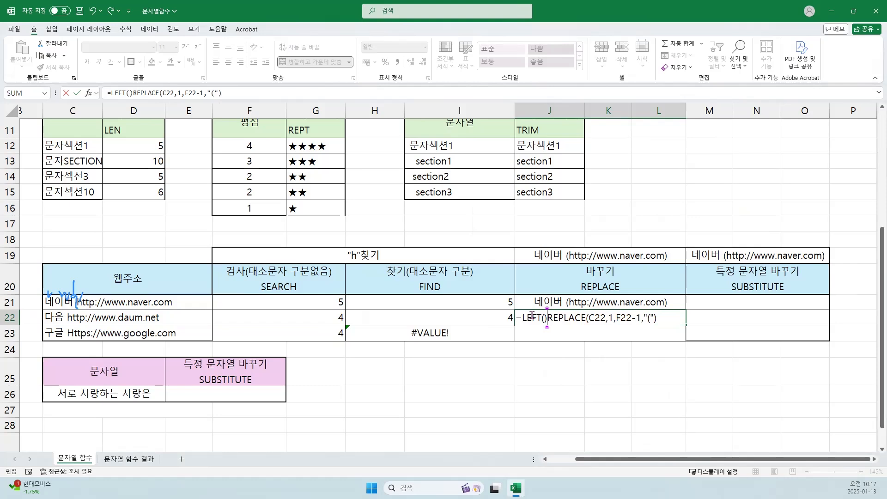
text(&)
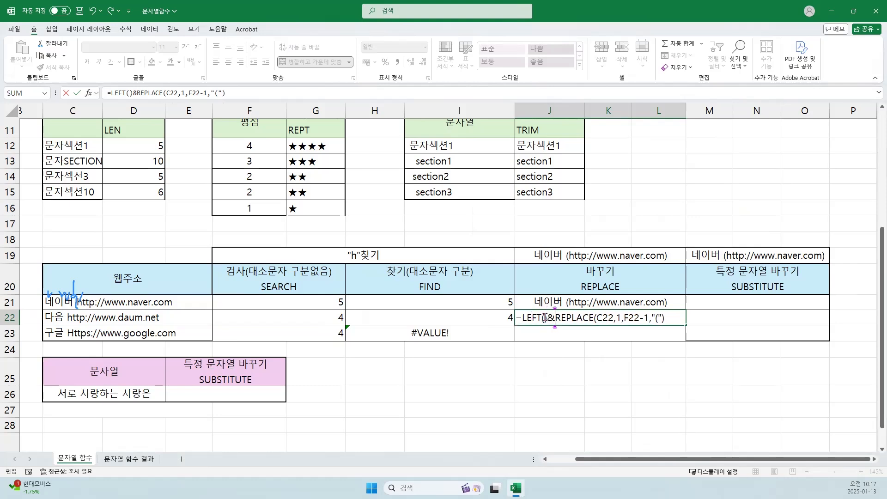
Step: Set LEFT's Text to C22 and its Num_chars to F22-1 in the J22 formula, and enter the formula
click(545, 318)
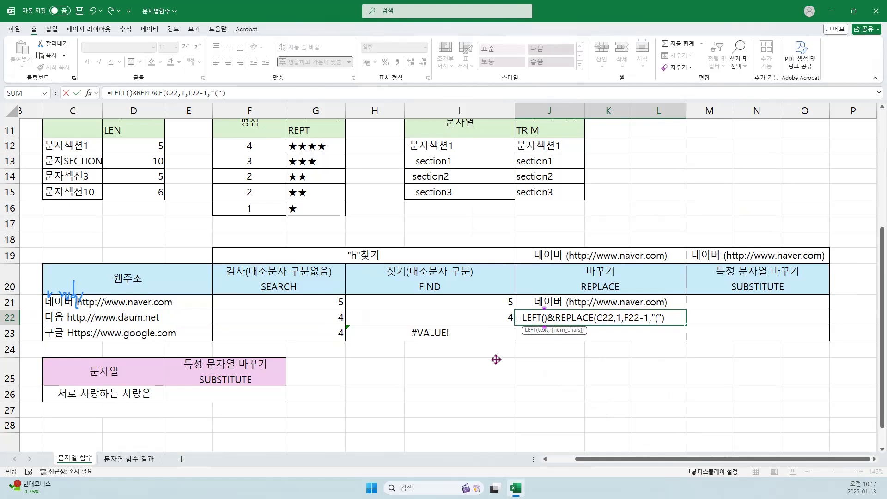
click(88, 93)
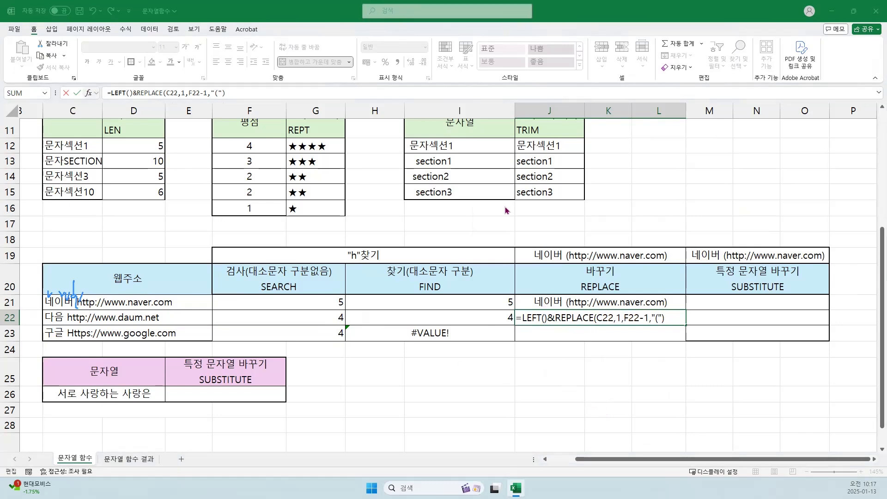
drag(536, 133, 476, 133)
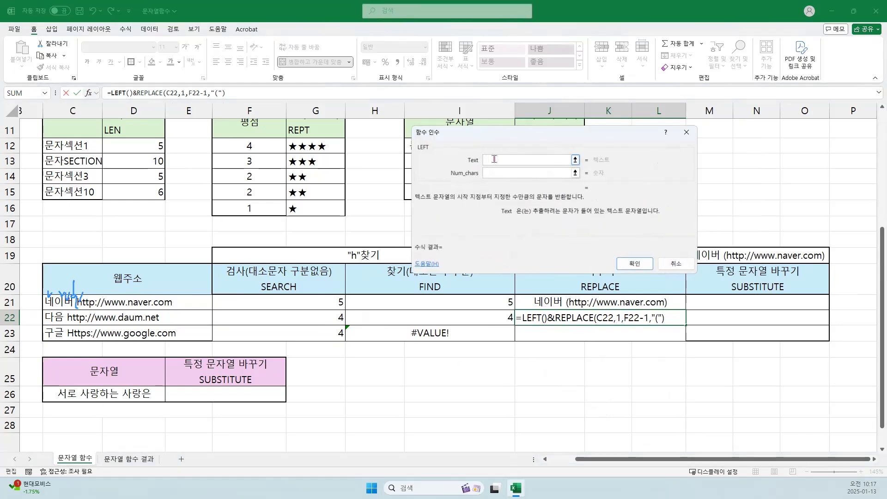
click(102, 317)
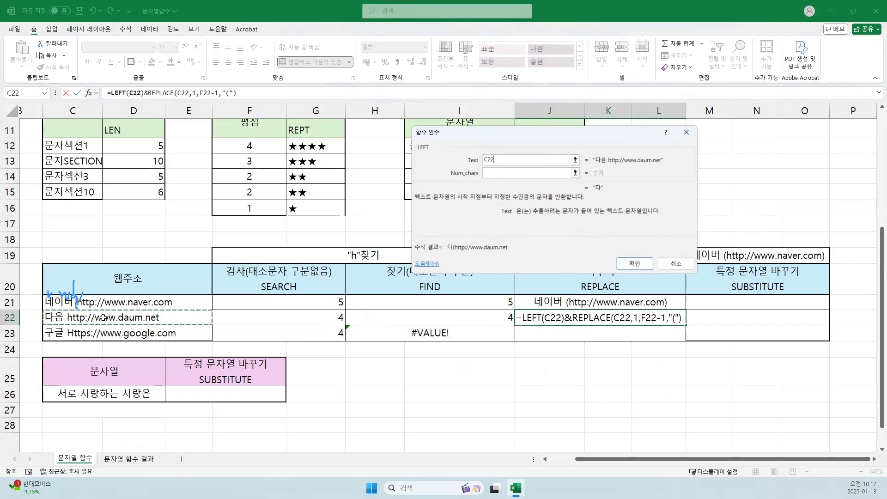
click(493, 173)
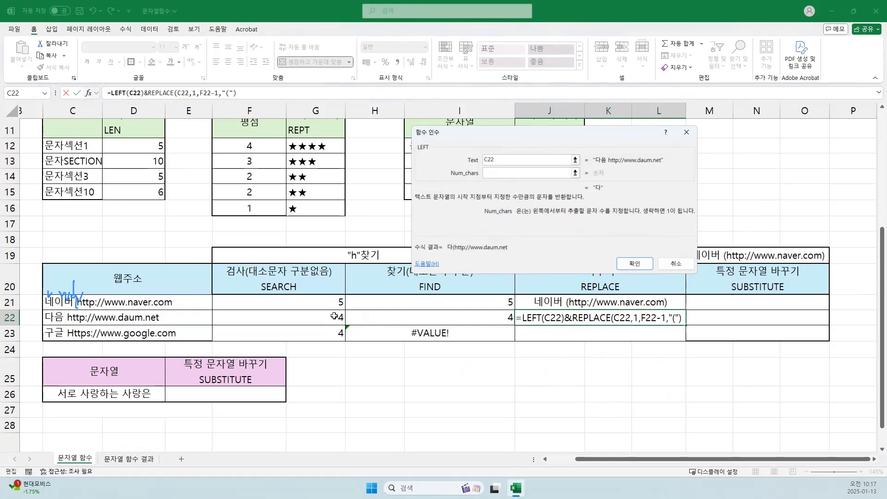
click(334, 316)
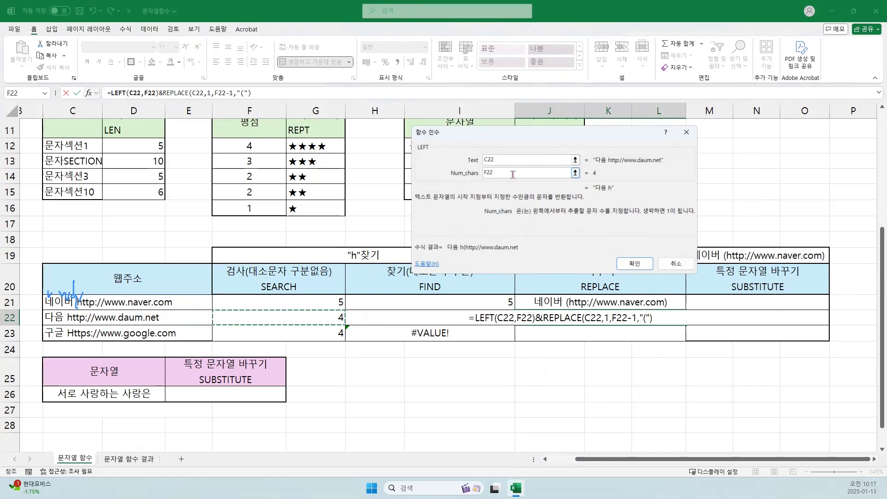
text(-1)
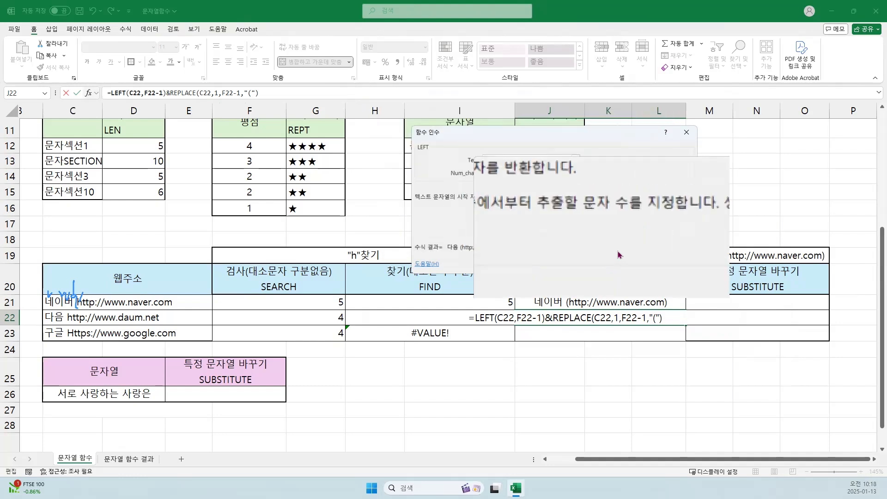
click(623, 265)
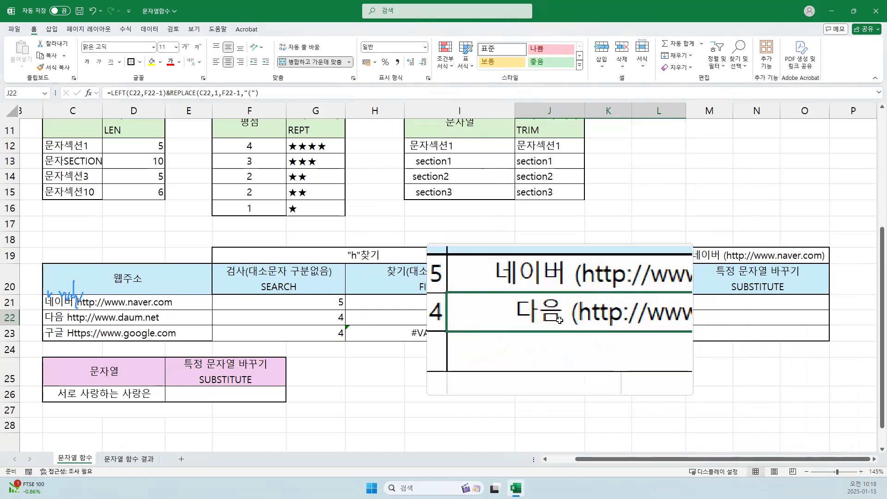
Step: Append & ")" to the end of the LEFT and REPLACE formula in J22
double_click(556, 319)
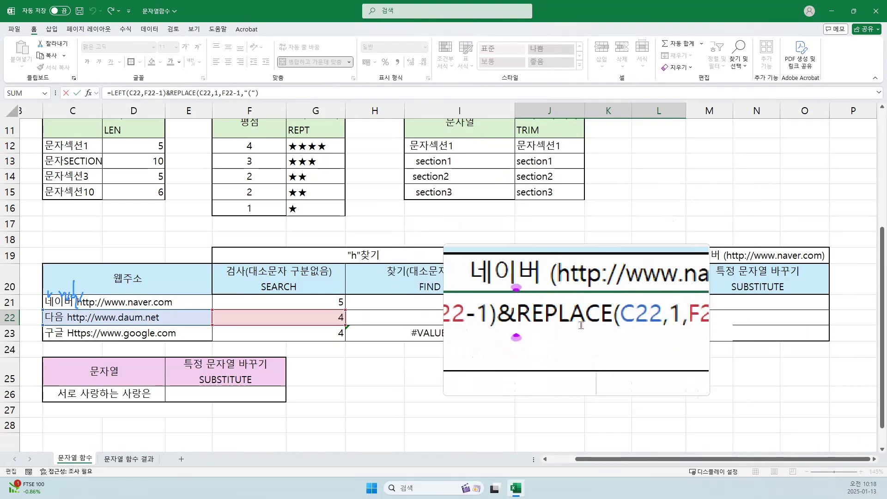
key(ctrl+Return)
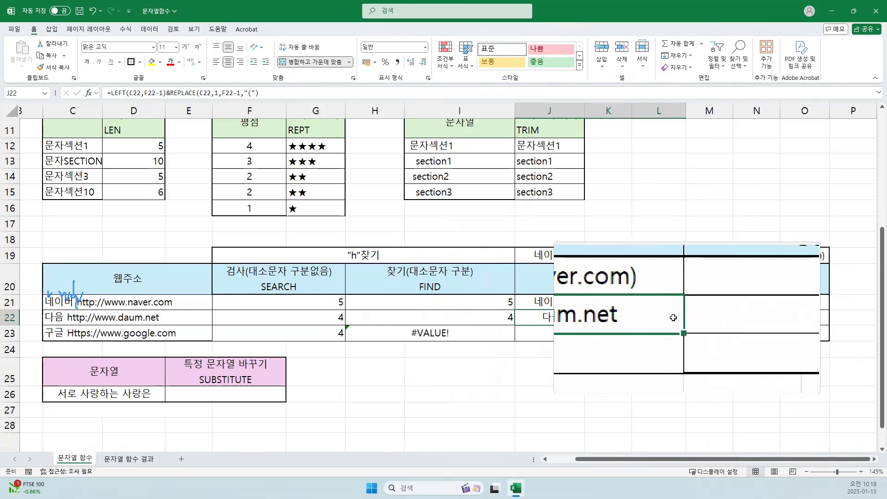
double_click(667, 317)
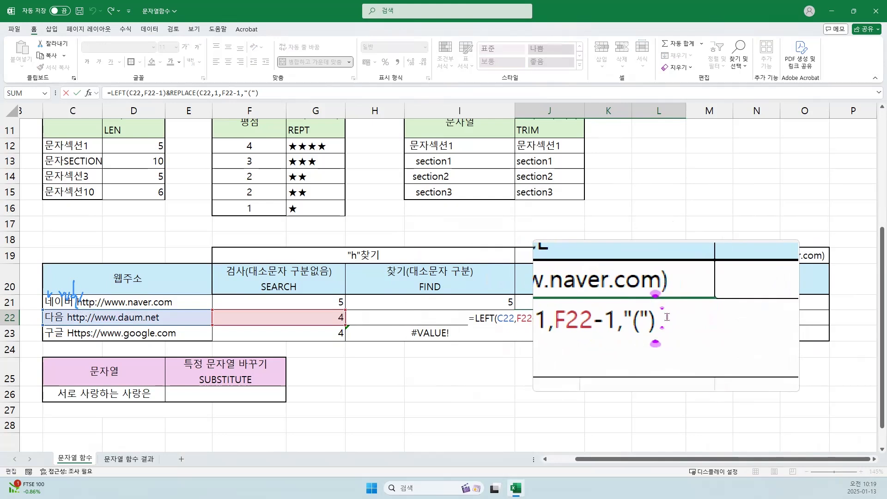
text(&)
click(666, 318)
key(End)
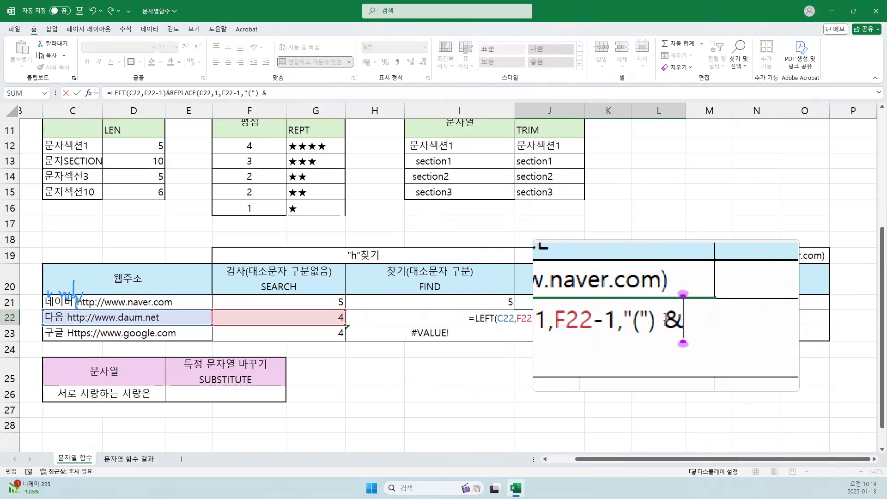
text(")
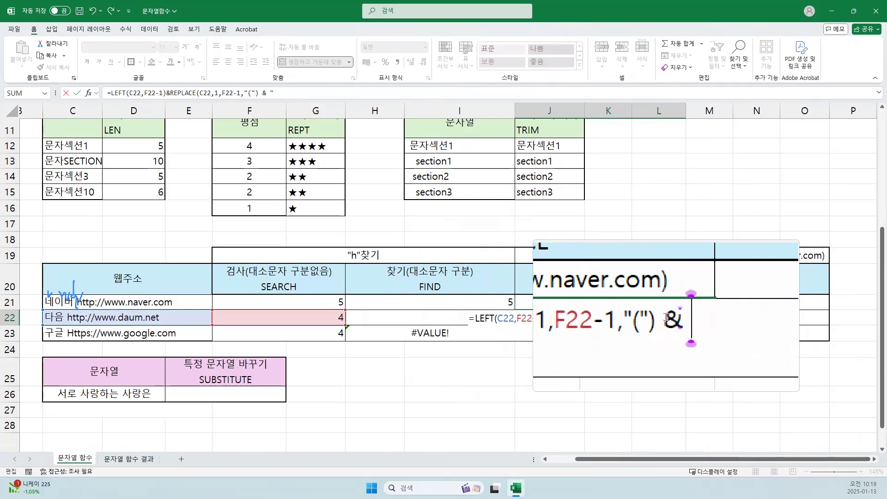
text(0)
key(BackSpace)
text()")
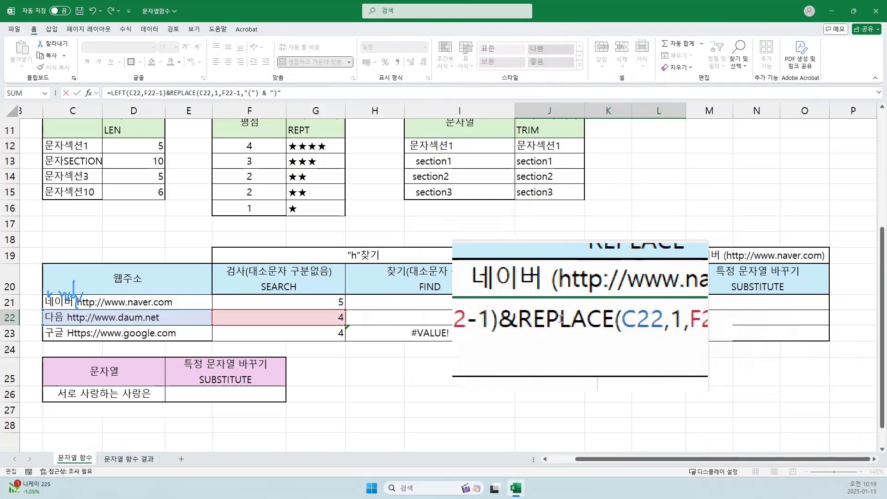
Step: Add spaces around the ampersand between LEFT and REPLACE in J22 and enter the formula
click(547, 319)
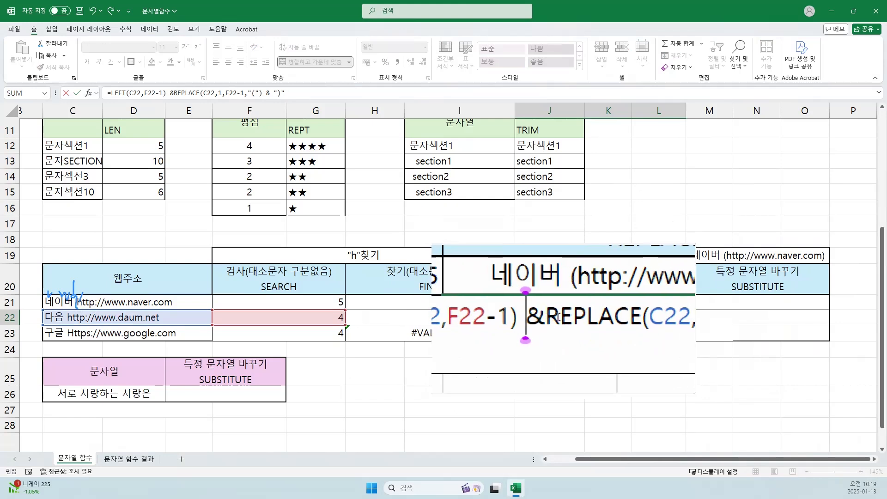
click(550, 318)
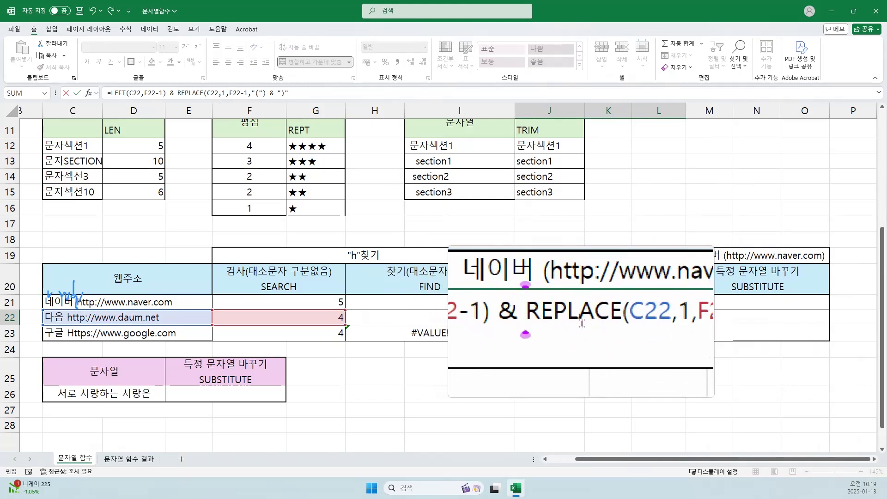
key(Return)
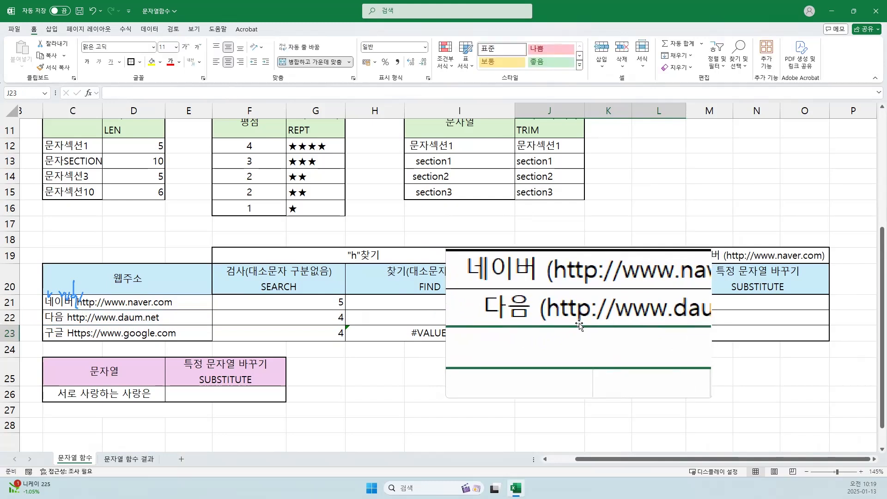
Step: Fill the J22 formula down to J23
key(super+Escape)
click(581, 320)
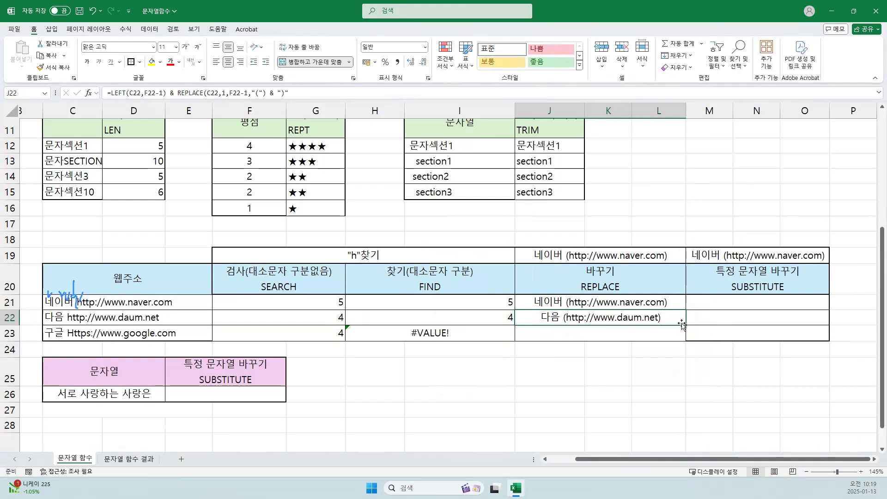
drag(684, 325, 685, 341)
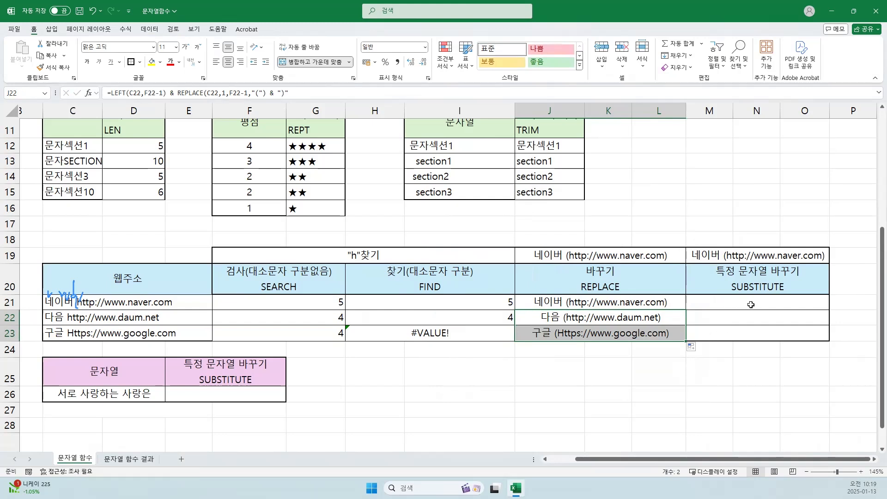
Step: Start a SUBSTITUTE formula in M21 with its Text argument set to C21
click(751, 305)
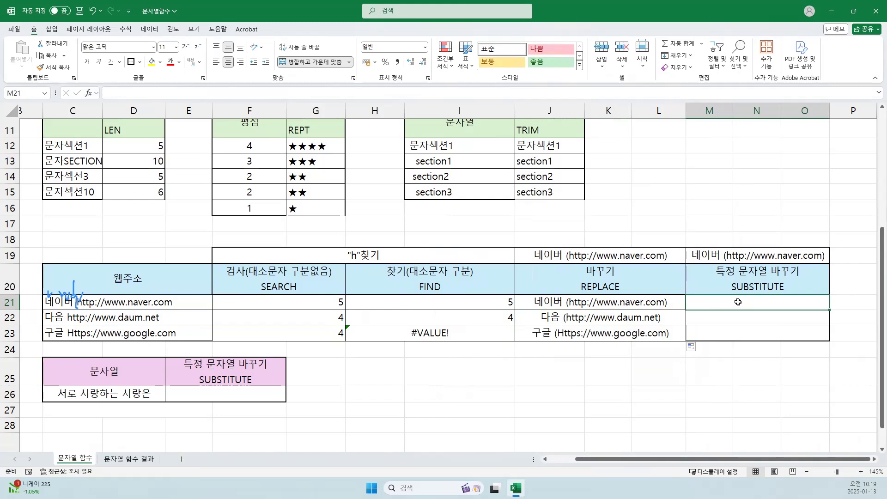
text(=SU)
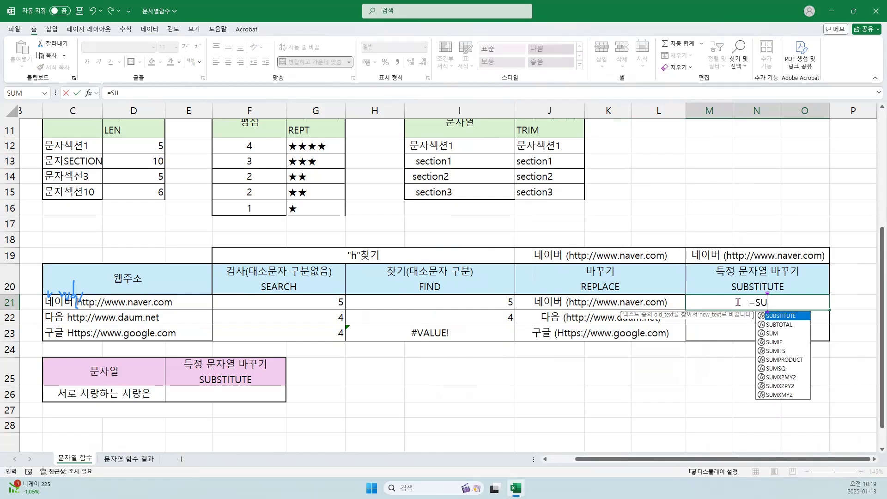
text(BSTIT)
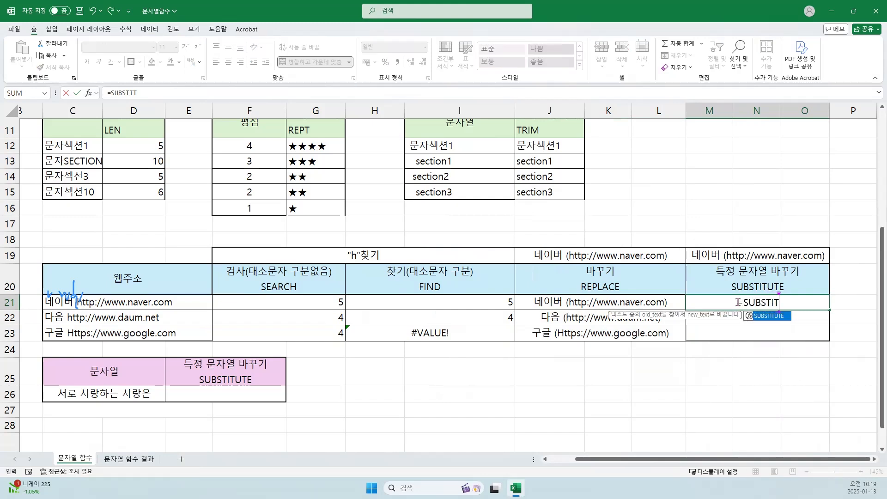
key(Tab)
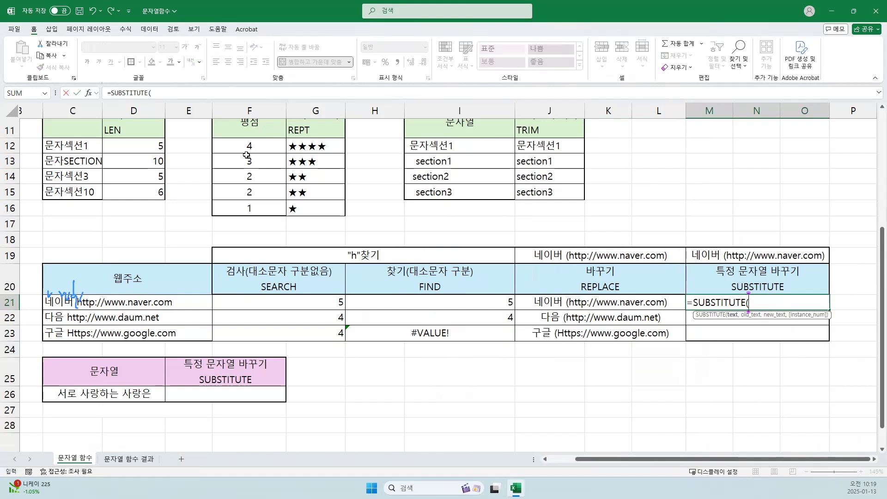
click(88, 92)
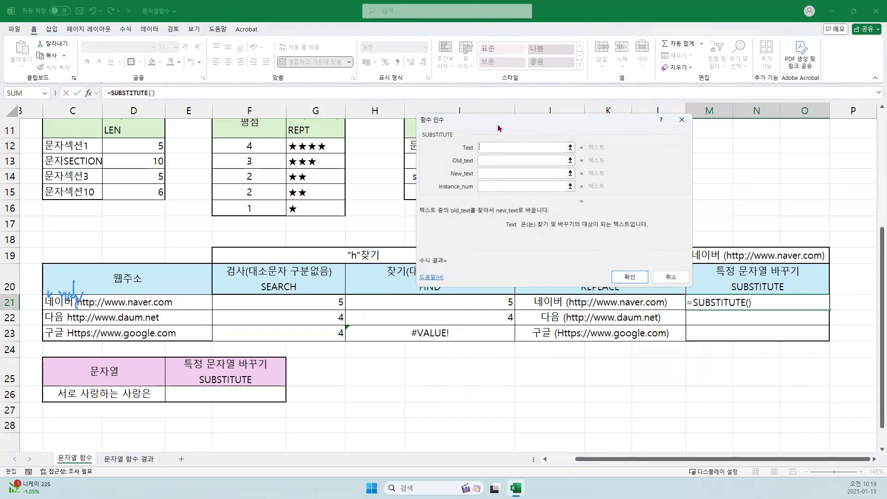
drag(491, 120, 454, 81)
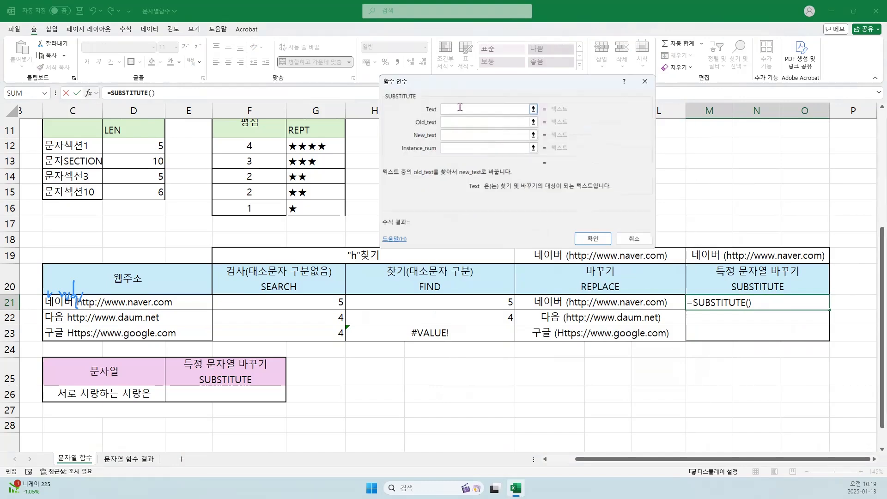
click(144, 303)
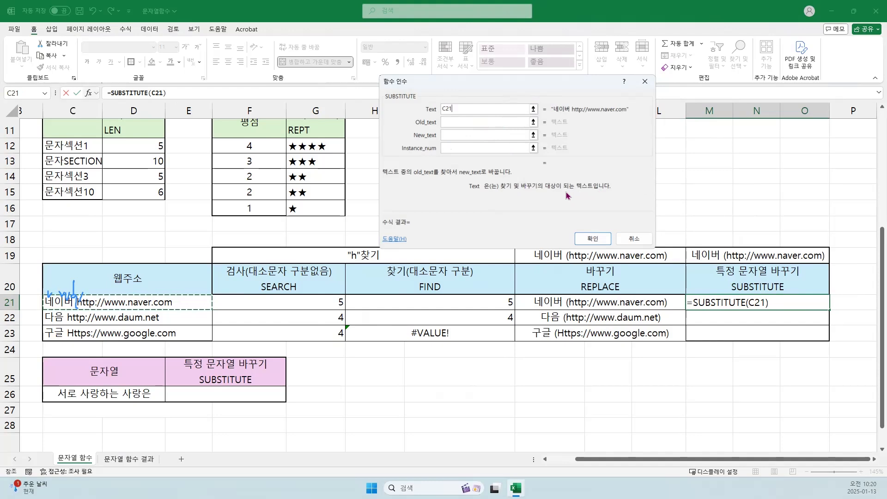
Step: Set SUBSTITUTE's Old_text to "h"
key(Tab)
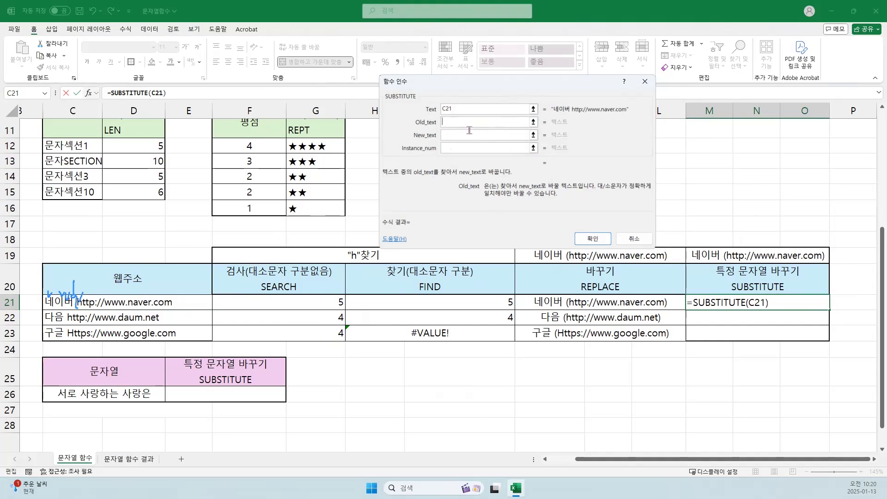
text(H")
key(BackSpace)
key(BackSpace)
text(H)
key(BackSpace)
text(h")
Step: Set SUBSTITUTE's Old_text to a quoted space " " and its New_text to a space plus opening parenthesis, " ("
click(457, 139)
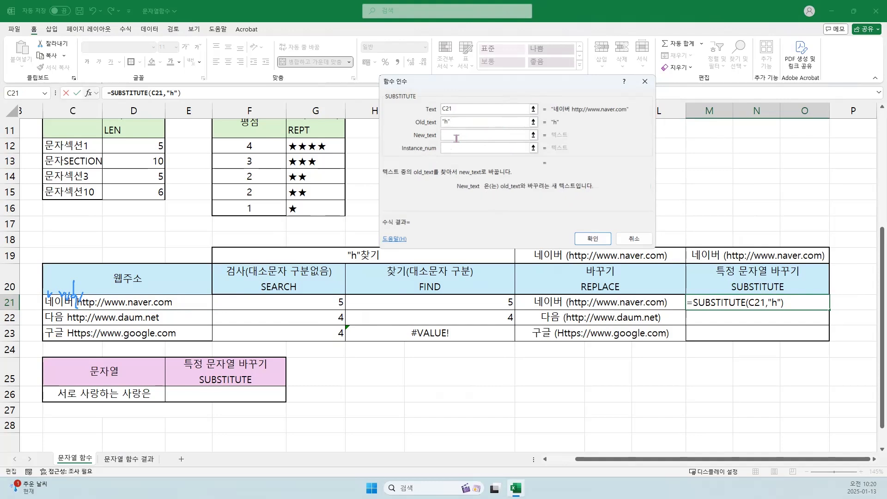
text(")
text(()
click(451, 122)
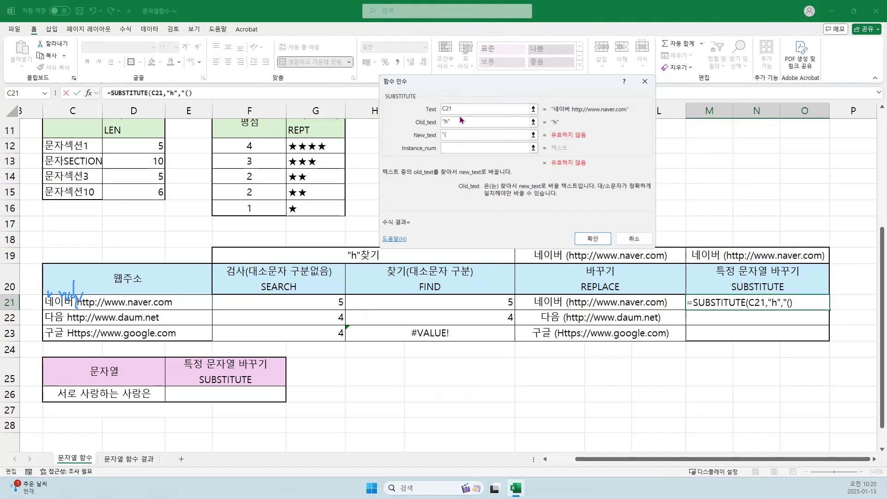
key(BackSpace)
click(455, 133)
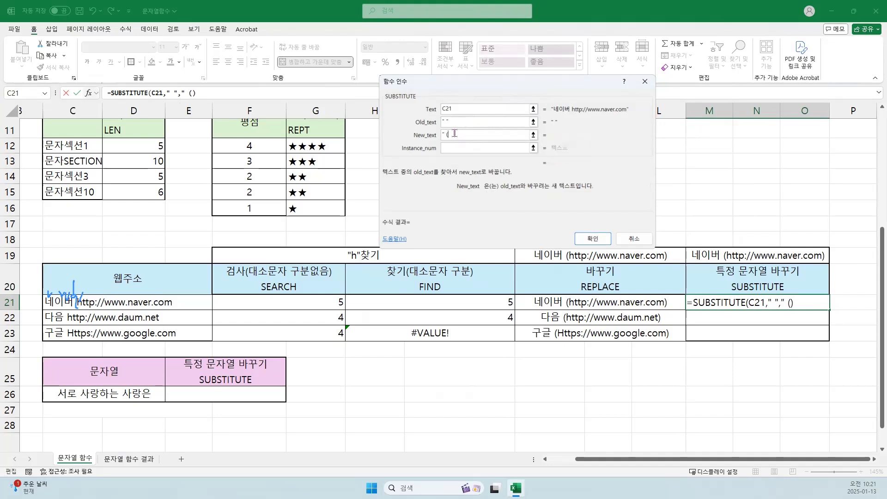
text(")
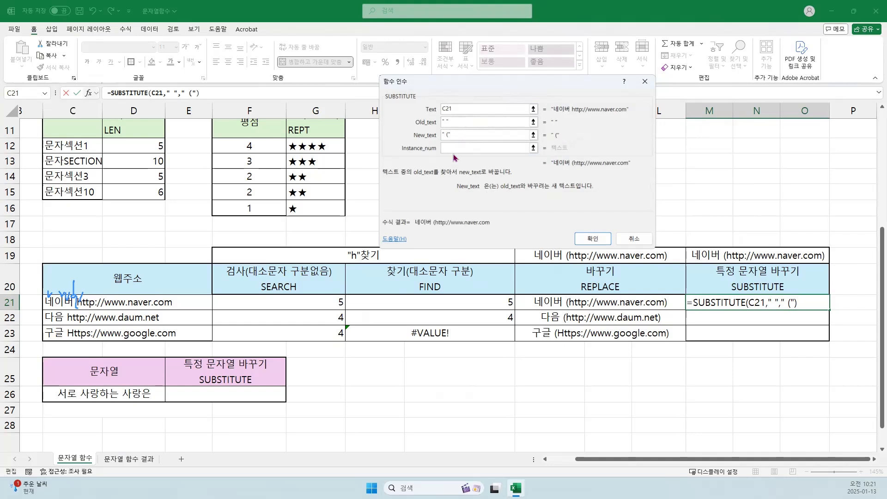
Step: Set SUBSTITUTE's Instance_num to 1 and enter the formula in M21
click(454, 151)
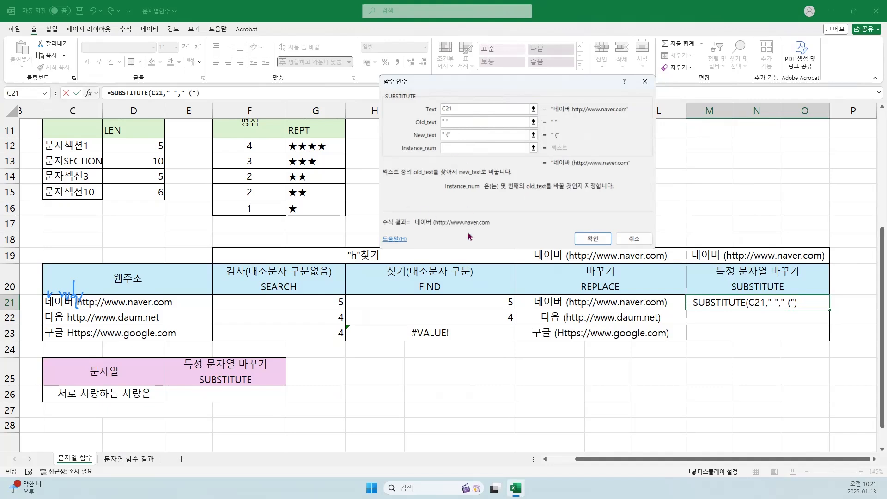
text(1)
click(593, 239)
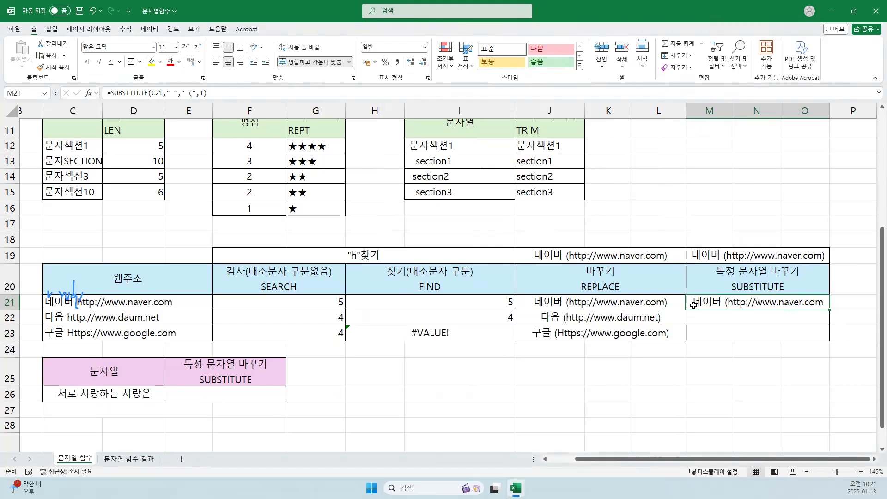
Step: Append & ")" to the end of the SUBSTITUTE formula in M21 to close the parenthesis around the web address
click(232, 95)
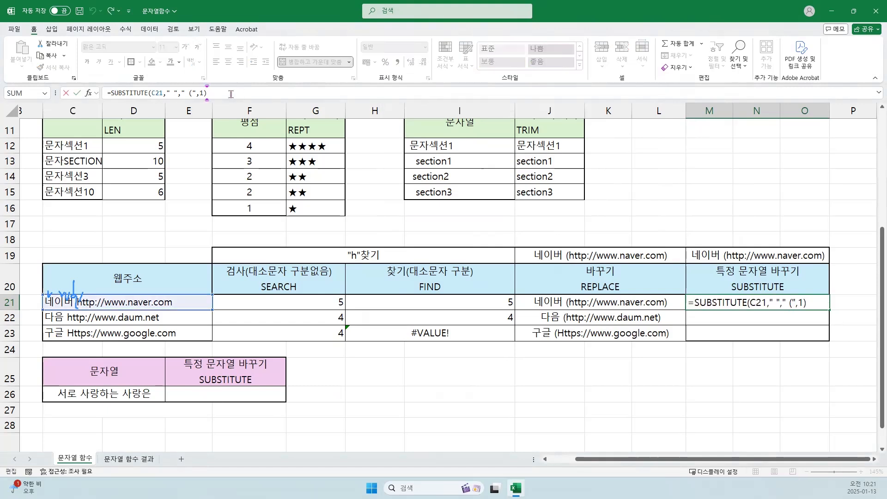
text(& ")")
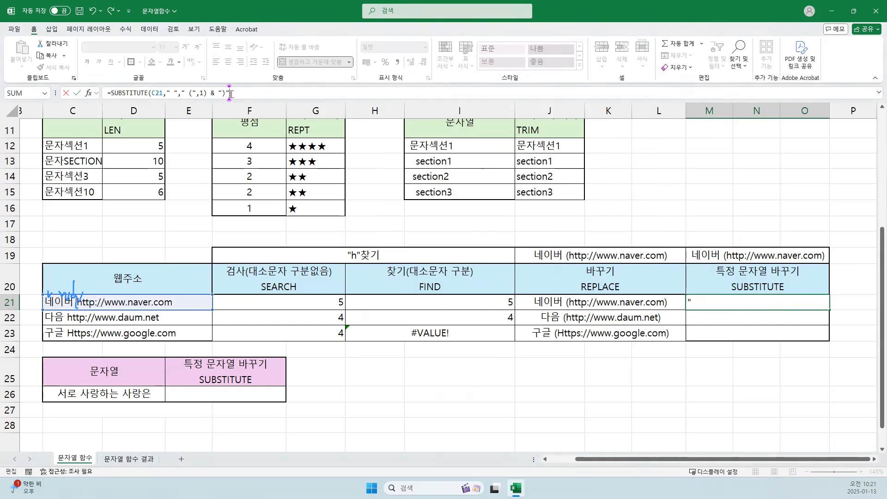
key(Return)
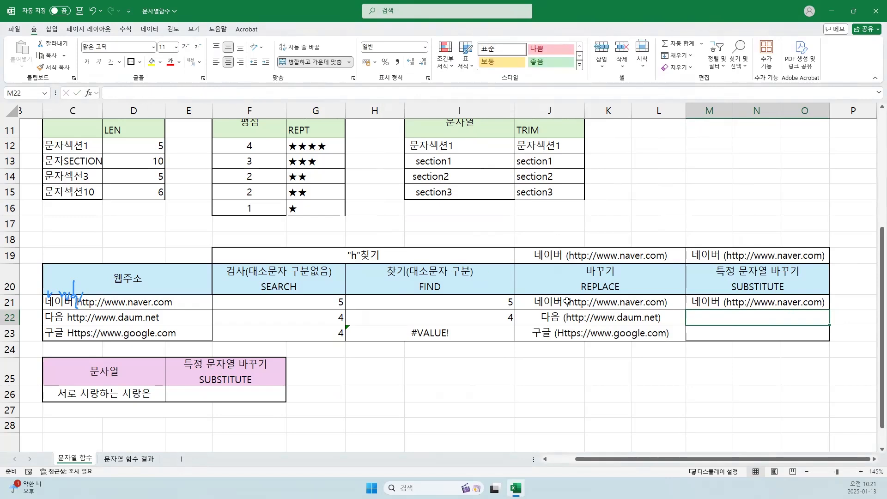
double_click(721, 299)
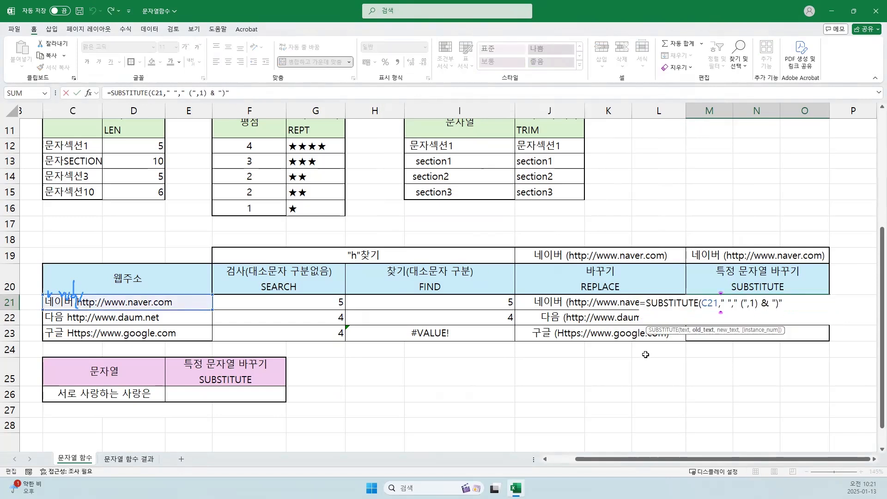
key(Escape)
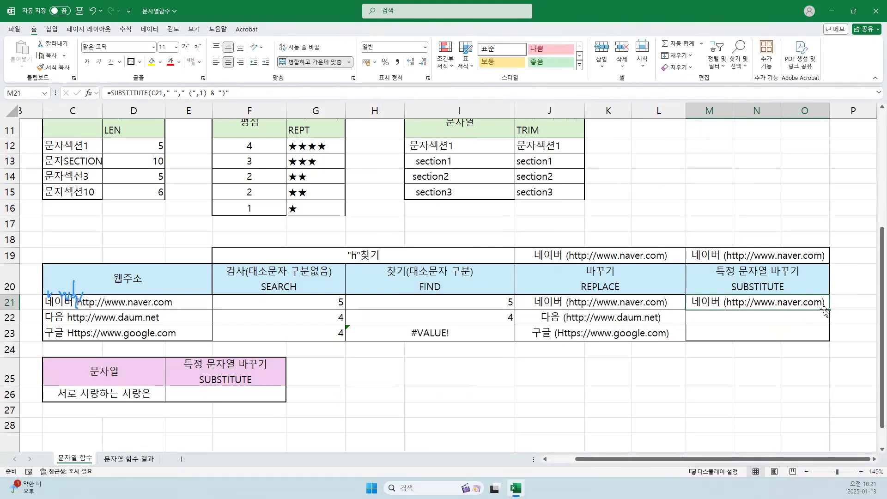
Step: Fill the SUBSTITUTE formula from M21 down through M23 and compare it with the REPLACE formula in J21
drag(830, 313, 828, 336)
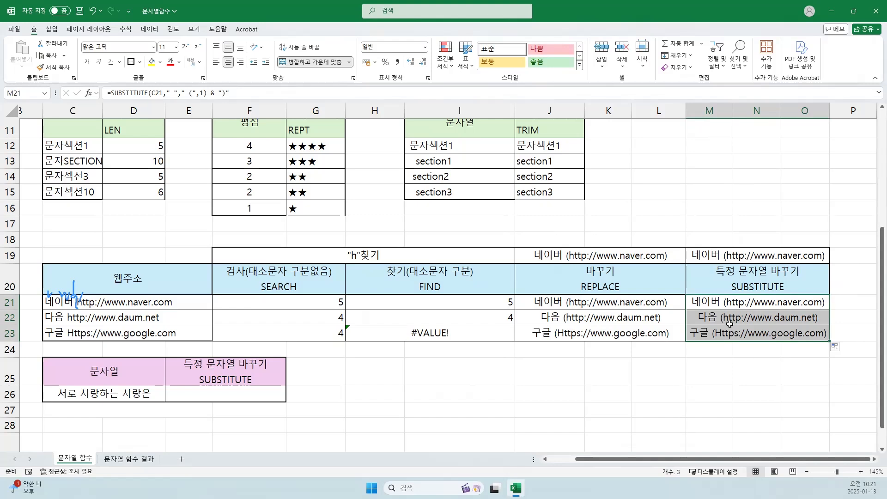
click(568, 303)
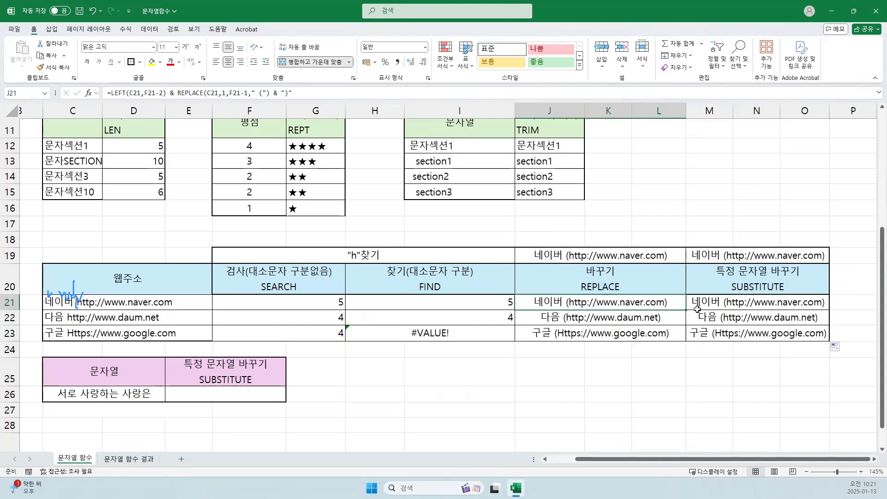
click(741, 307)
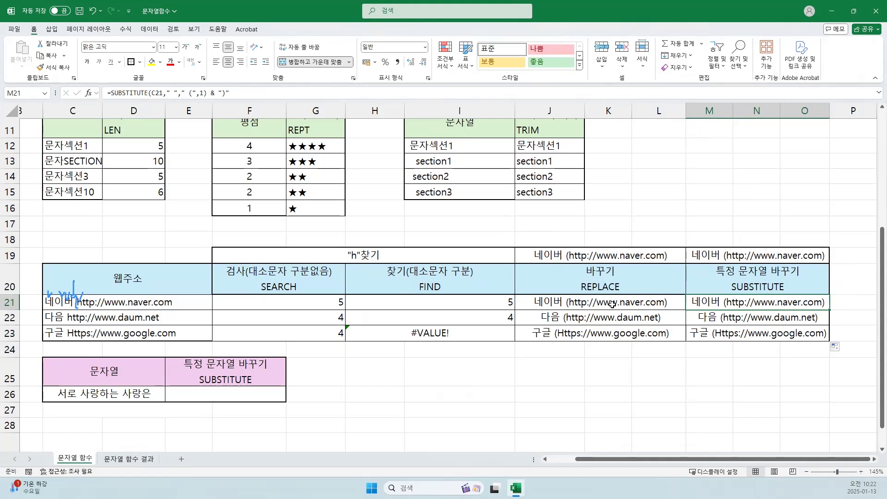
Step: Start a SUBSTITUTE formula in E26 with its Text argument set to C26
click(190, 393)
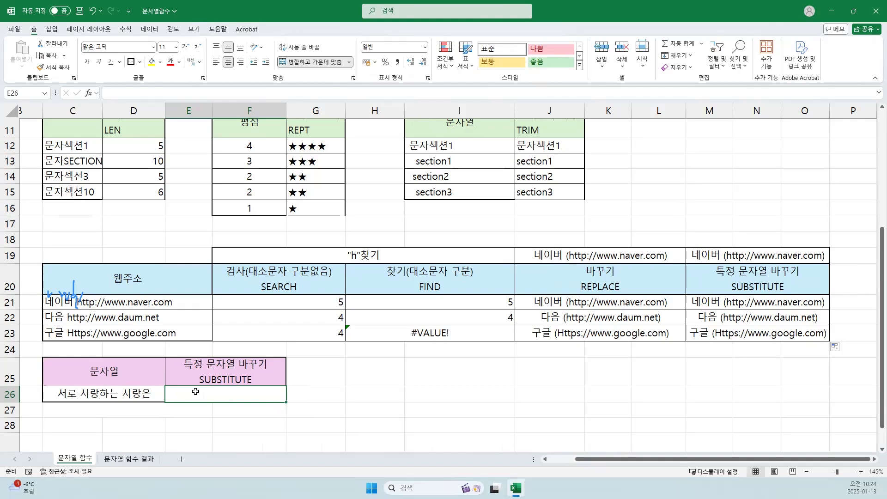
click(177, 93)
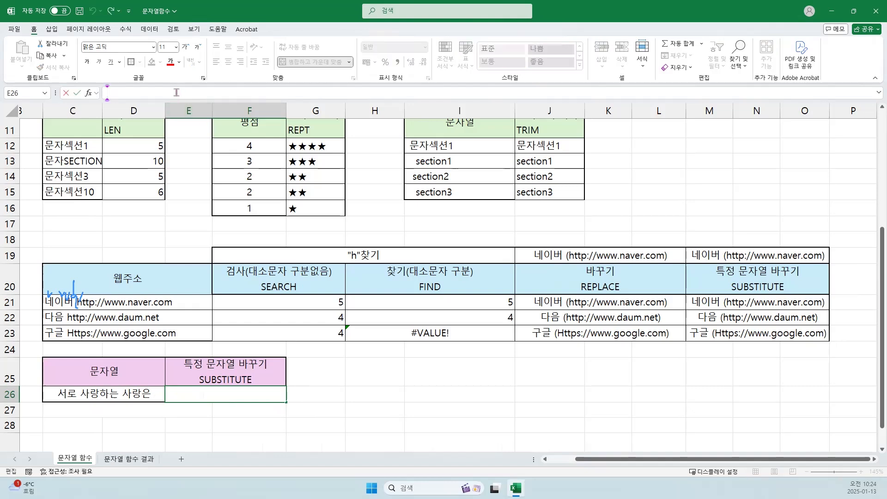
click(194, 398)
text(=)
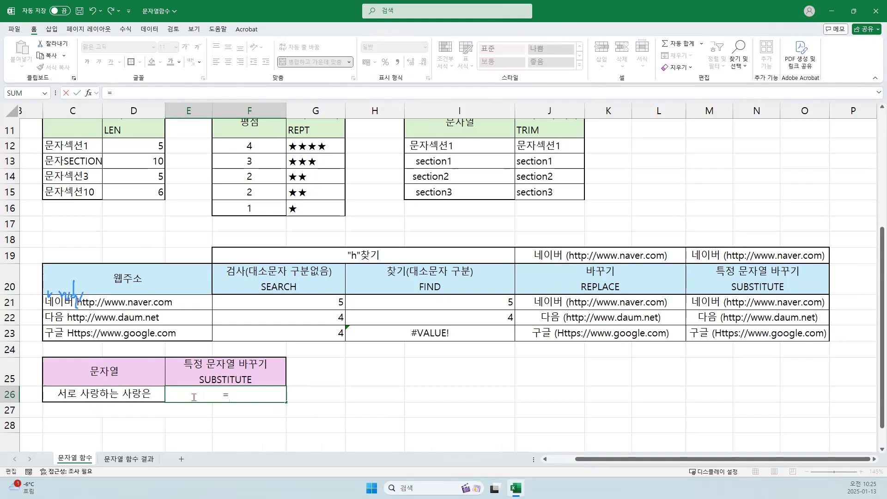
text(SUB)
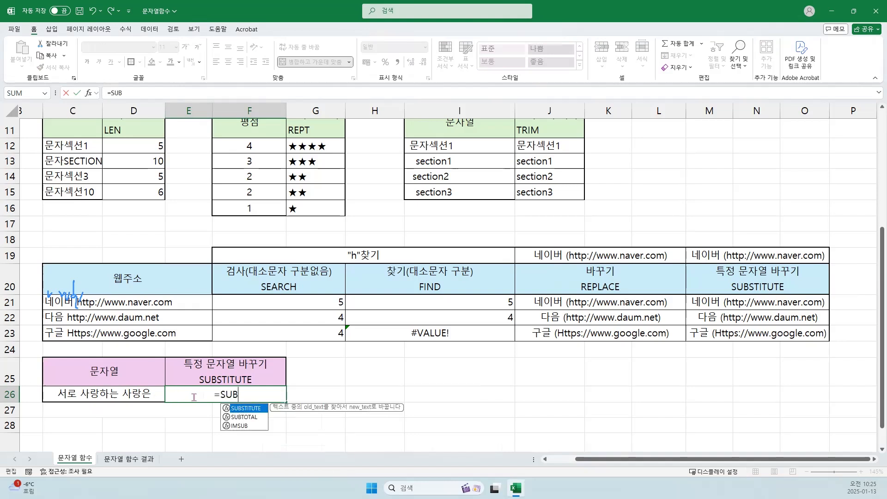
key(Tab)
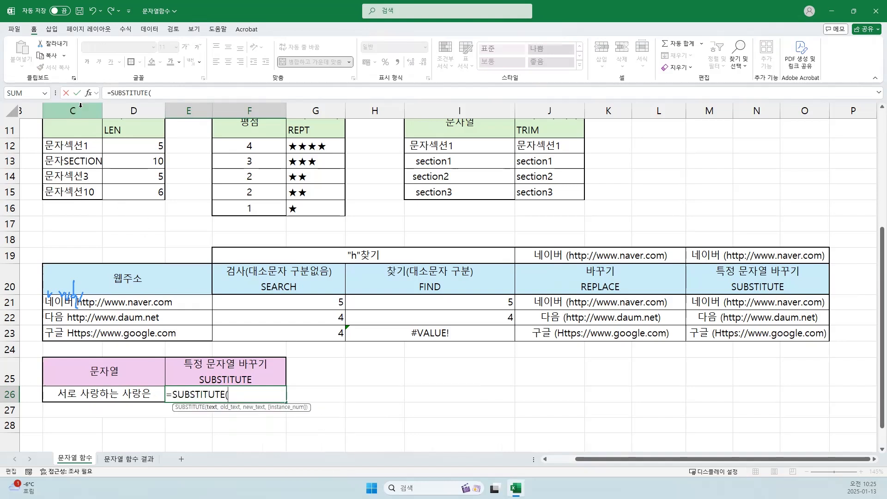
click(89, 95)
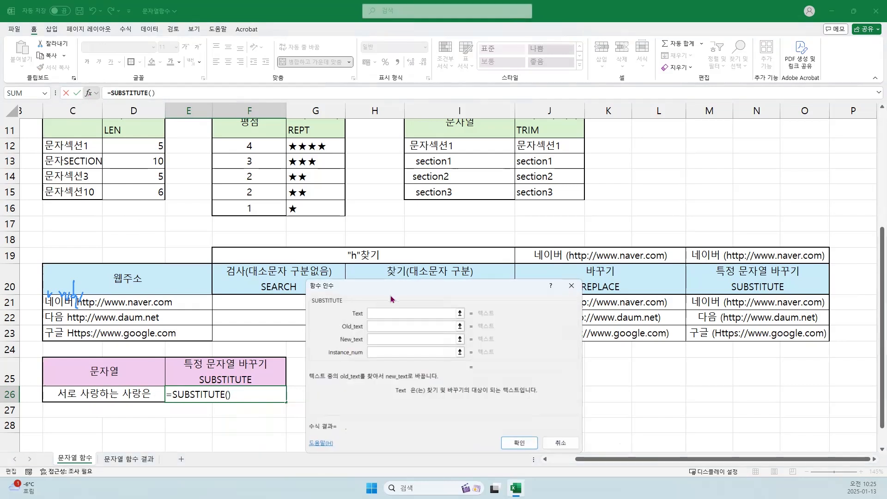
click(127, 392)
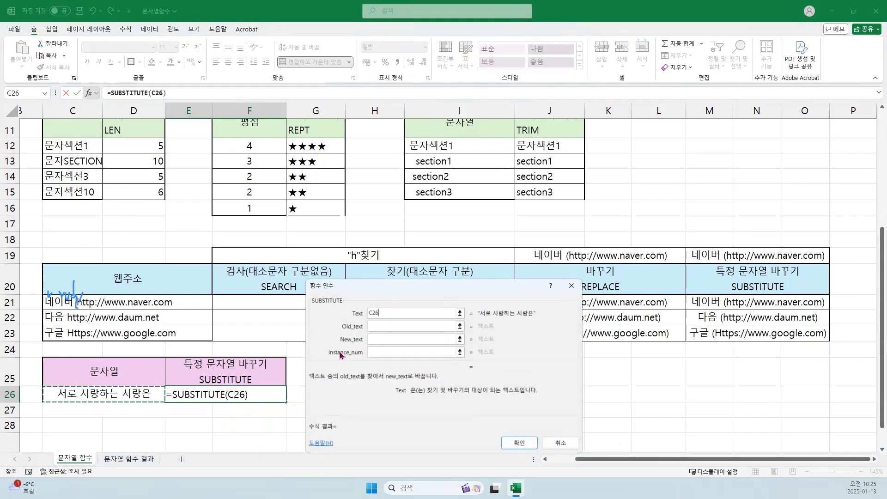
Step: Set the Old_text argument of E26's SUBSTITUTE formula to "랑"
click(376, 325)
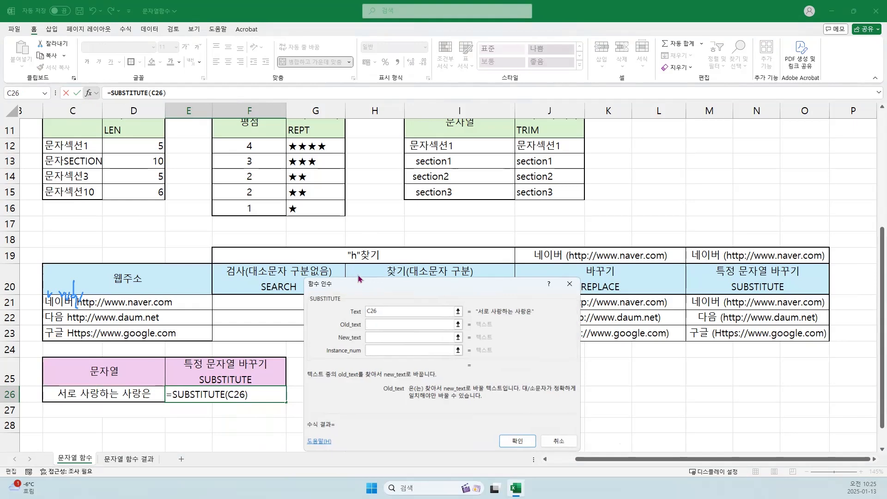
drag(368, 290, 352, 256)
text(")
text(fkd)
key(BackSpace)
key(BackSpace)
key(BackSpace)
text(라)
key(BackSpace)
key(BackSpace)
key(BackSpace)
text(랑")
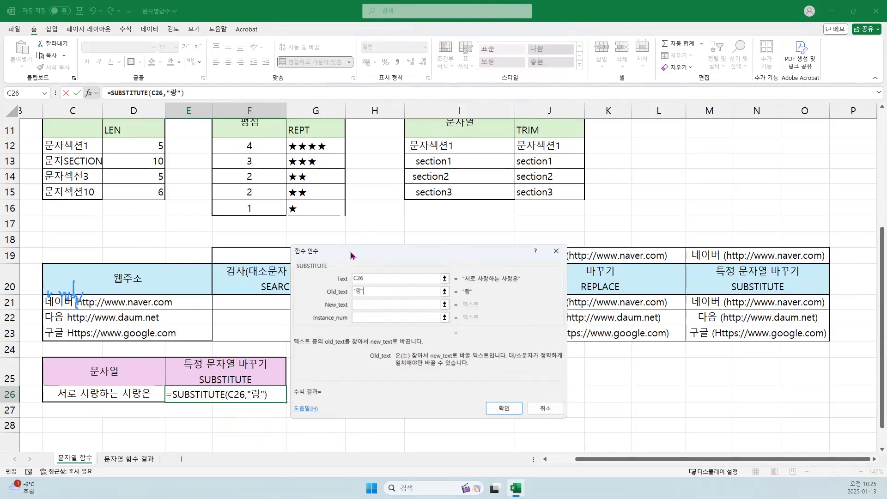
Step: Set the New_text argument of E26's SUBSTITUTE formula to "람"
click(367, 303)
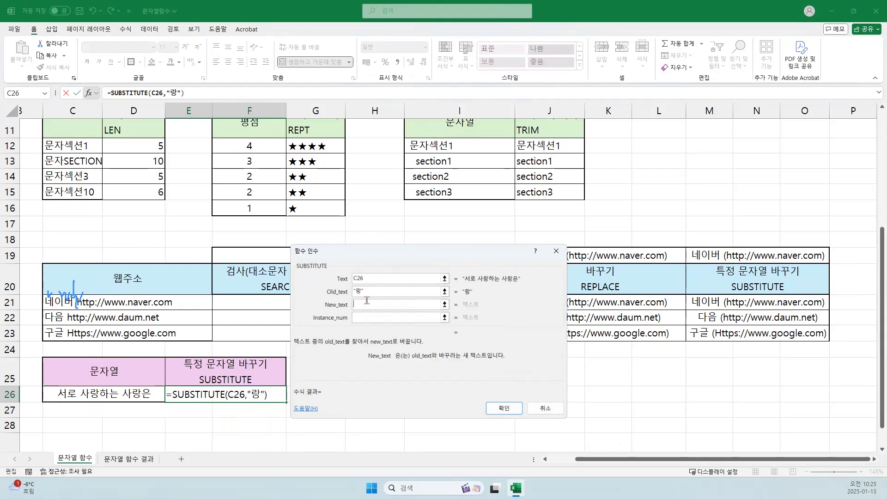
text("랑ㅁ)
key(BackSpace)
text(")
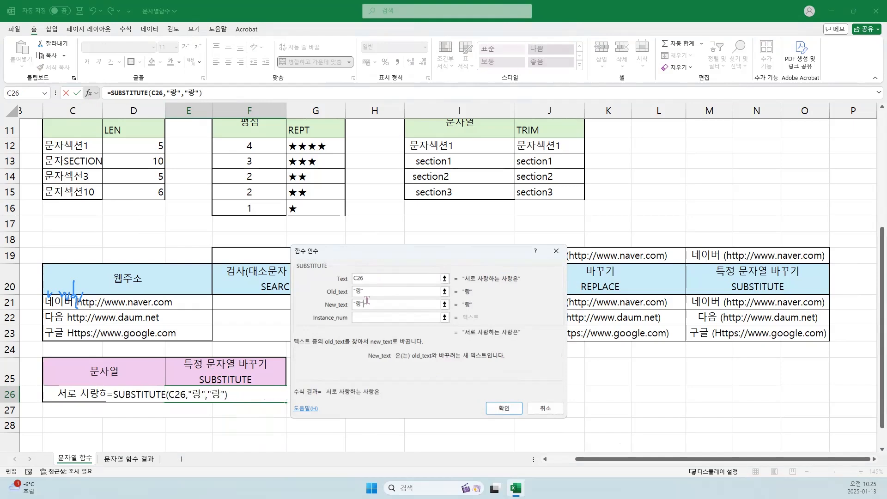
key(BackSpace)
key(BackSpace)
key(BackSpace)
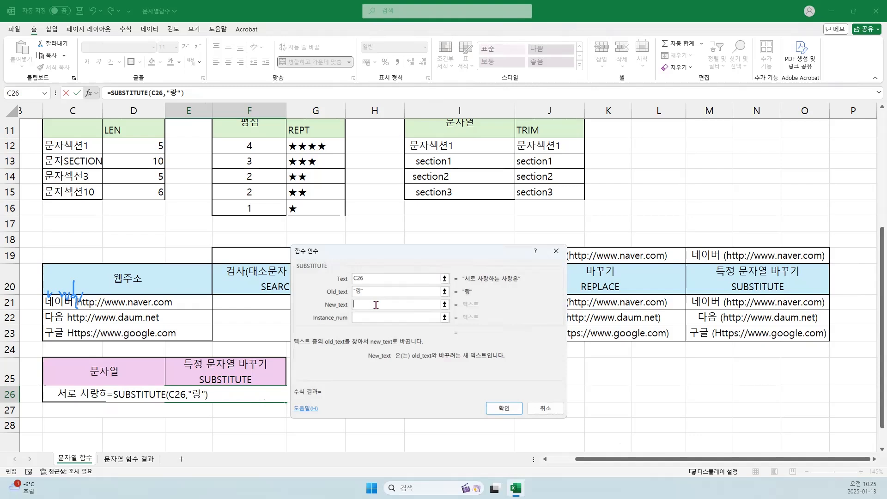
text(")
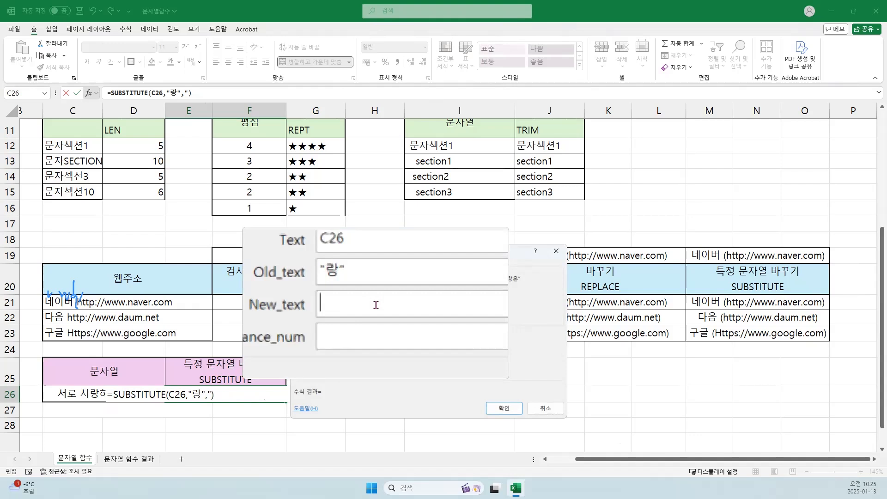
text(ㄹㅏㅁ")
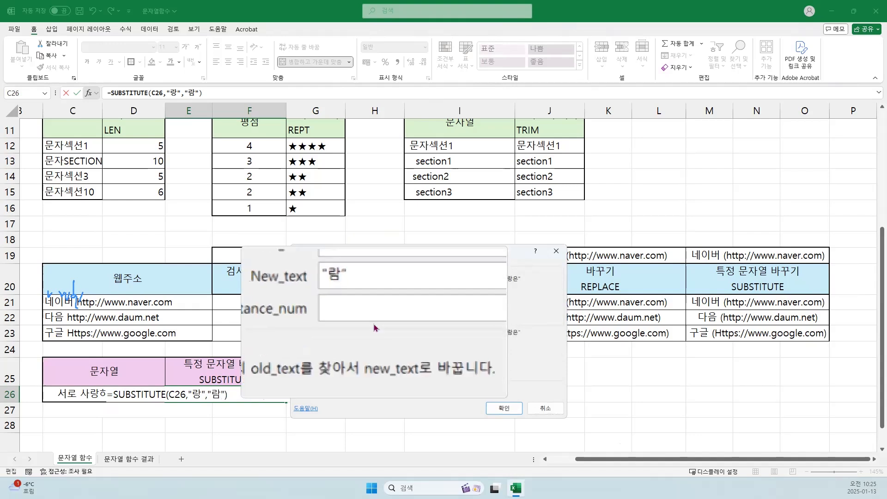
Step: Set Instance_num to 2, enter the SUBSTITUTE formula in E26, and close the screen magnifier
click(370, 320)
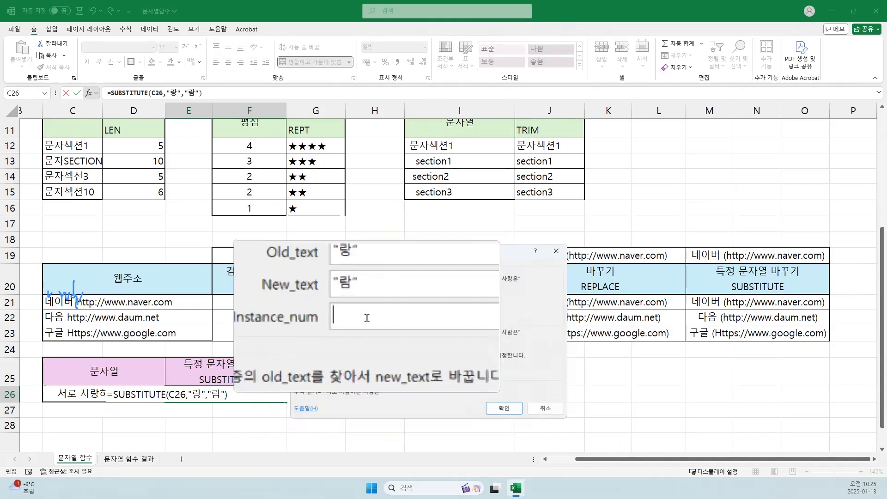
text(2)
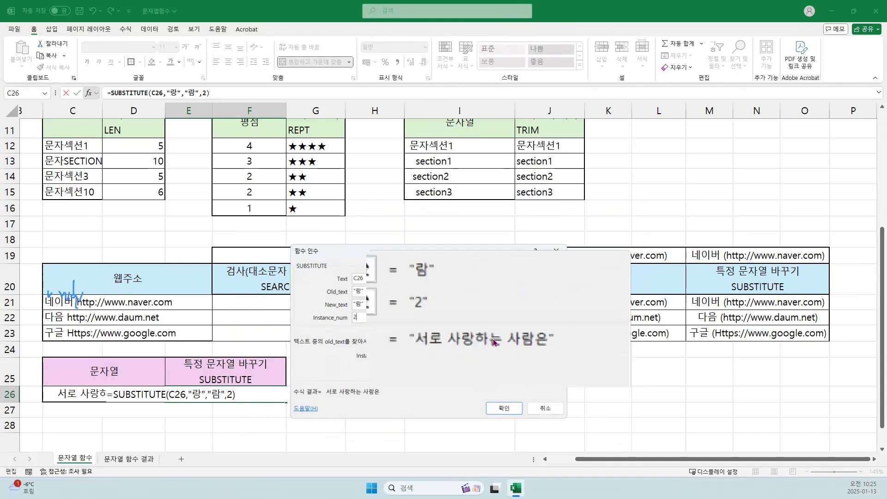
click(507, 407)
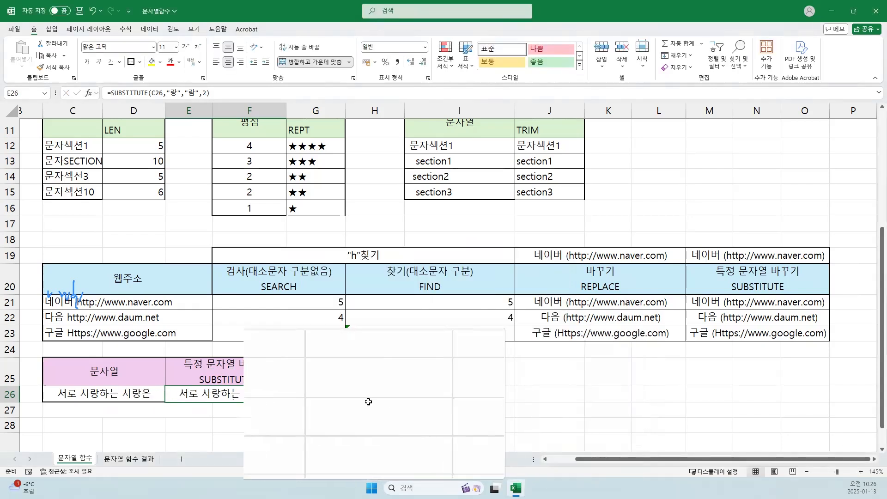
key(super+Escape)
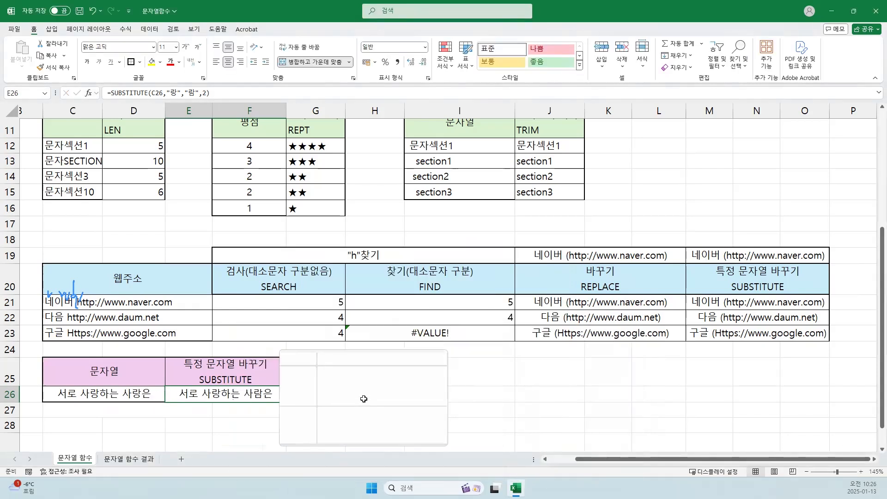